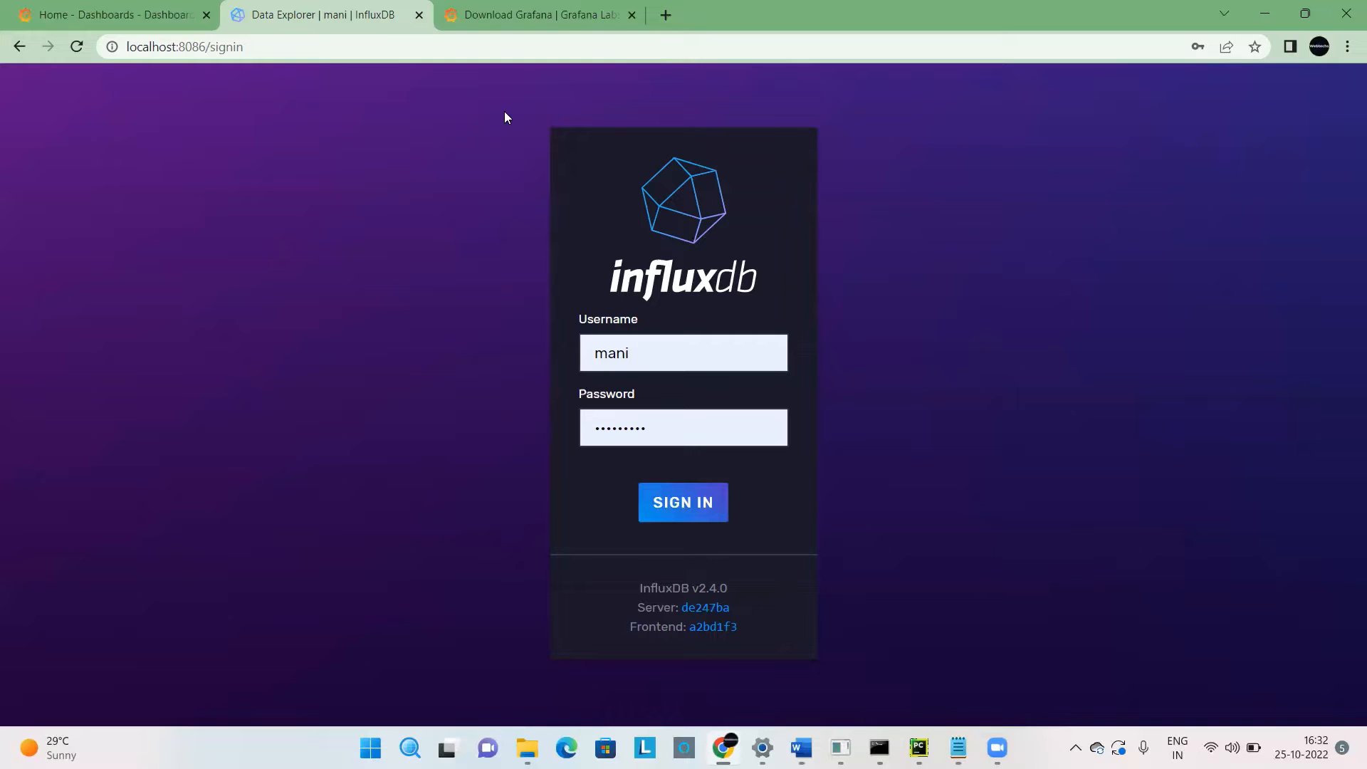
Sign in to the local InfluxDB server with the prefilled credentials.
{"action": "left_click", "coordinate": [329, 54]}
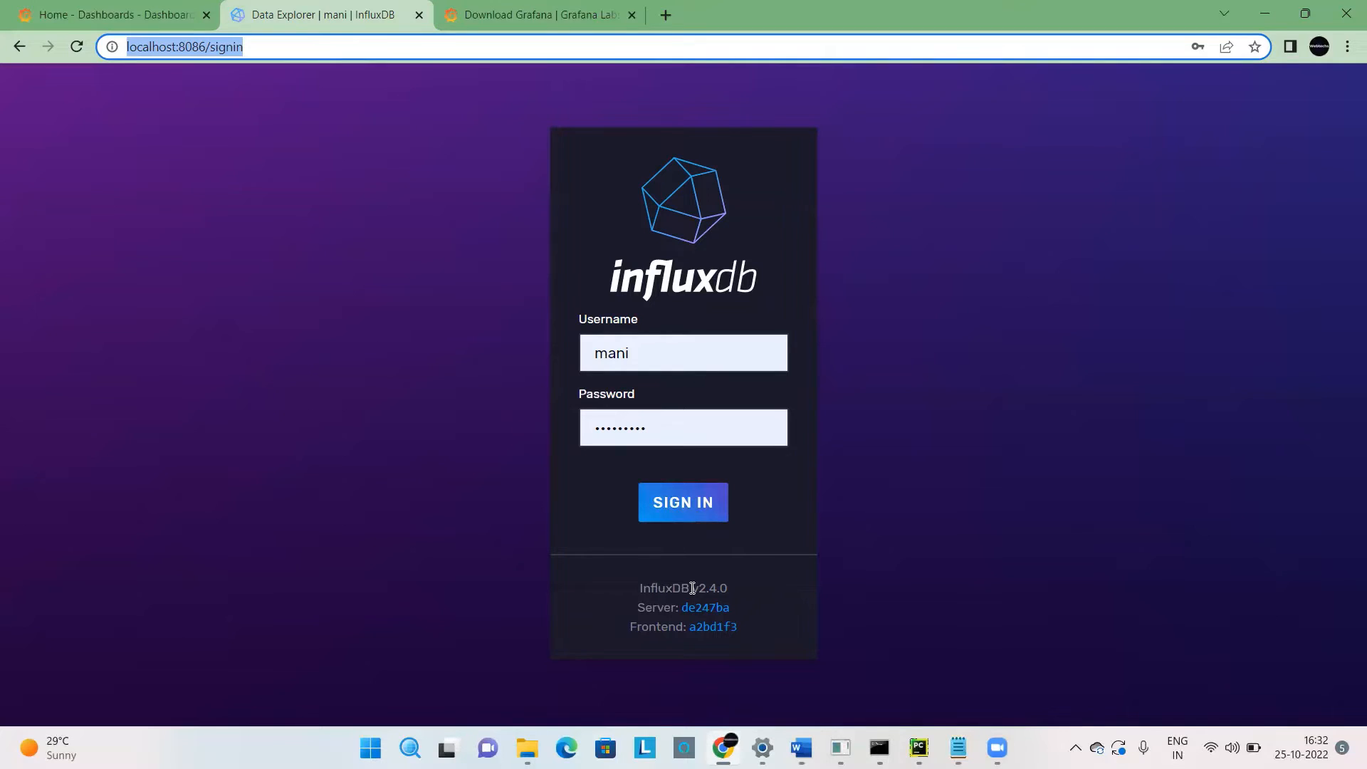
{"action": "left_click_drag", "start_coordinate": [692, 588], "coordinate": [735, 592]}
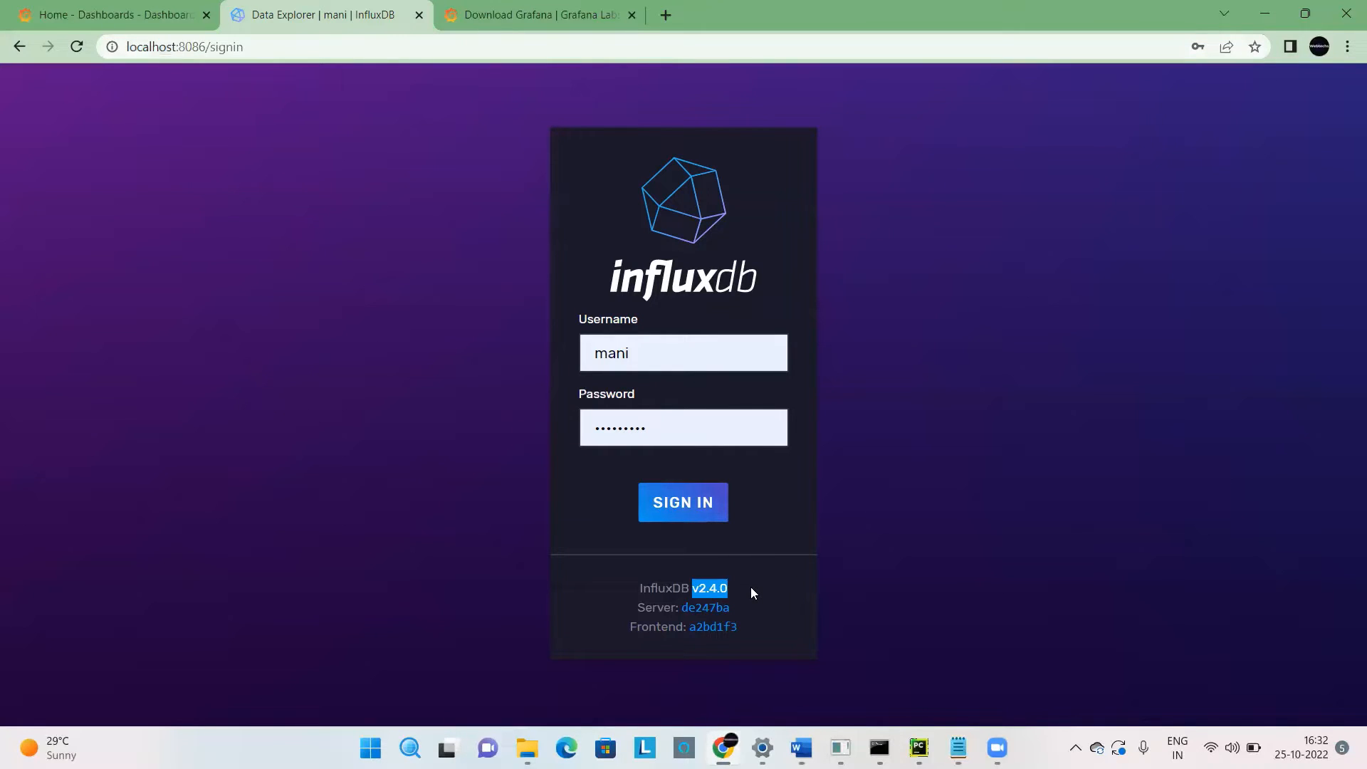
{"action": "left_click", "coordinate": [686, 510]}
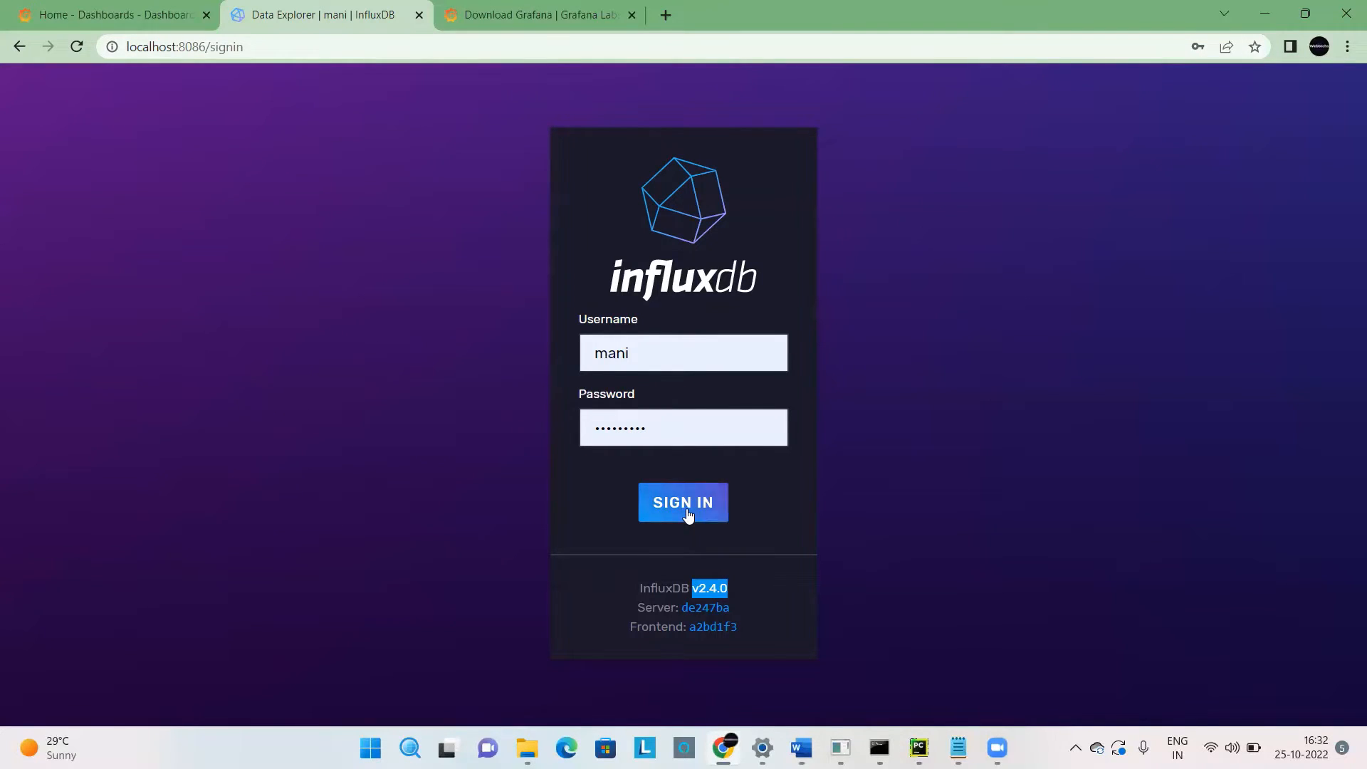
Open the mydb bucket in the Data Explorer and filter its _measurement tag by Allure Report.
{"action": "mouse_move", "coordinate": [25, 198]}
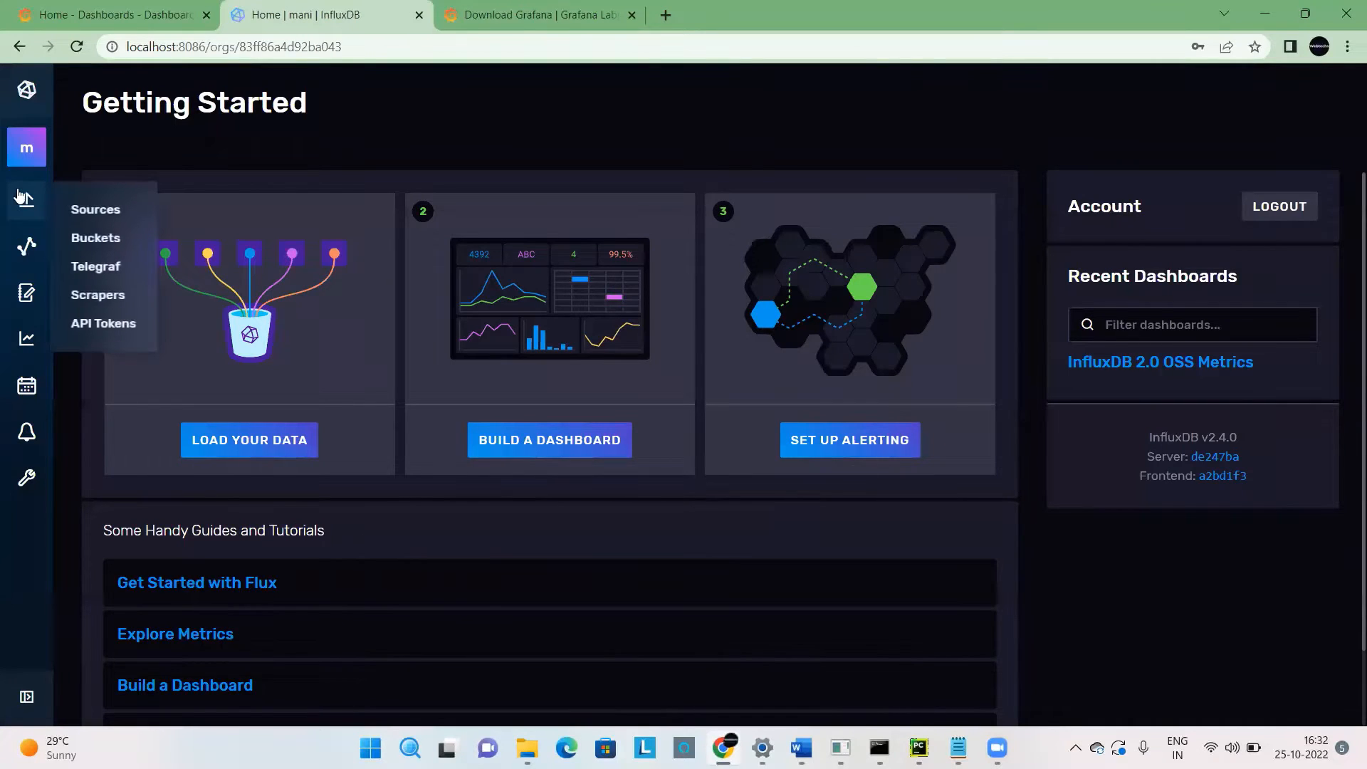
{"action": "left_click", "coordinate": [99, 237]}
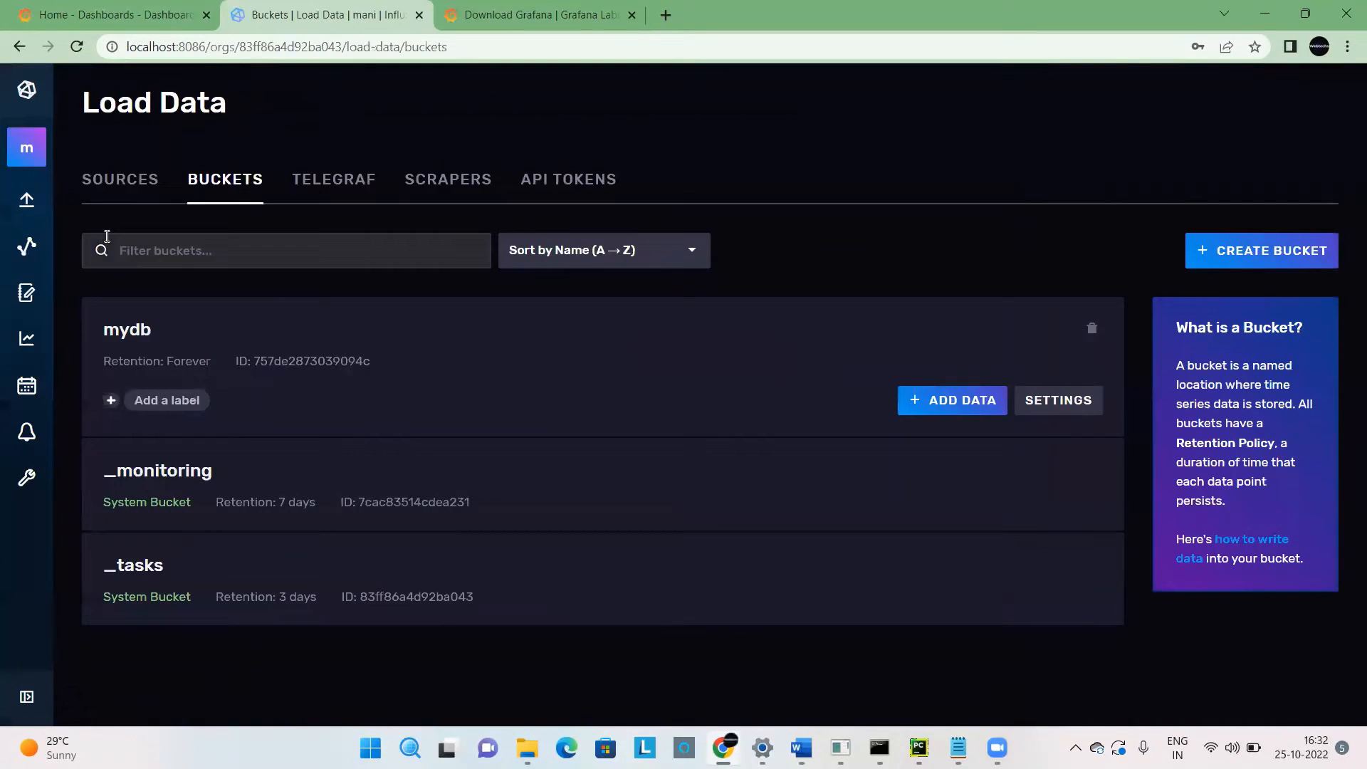
{"action": "left_click", "coordinate": [129, 331]}
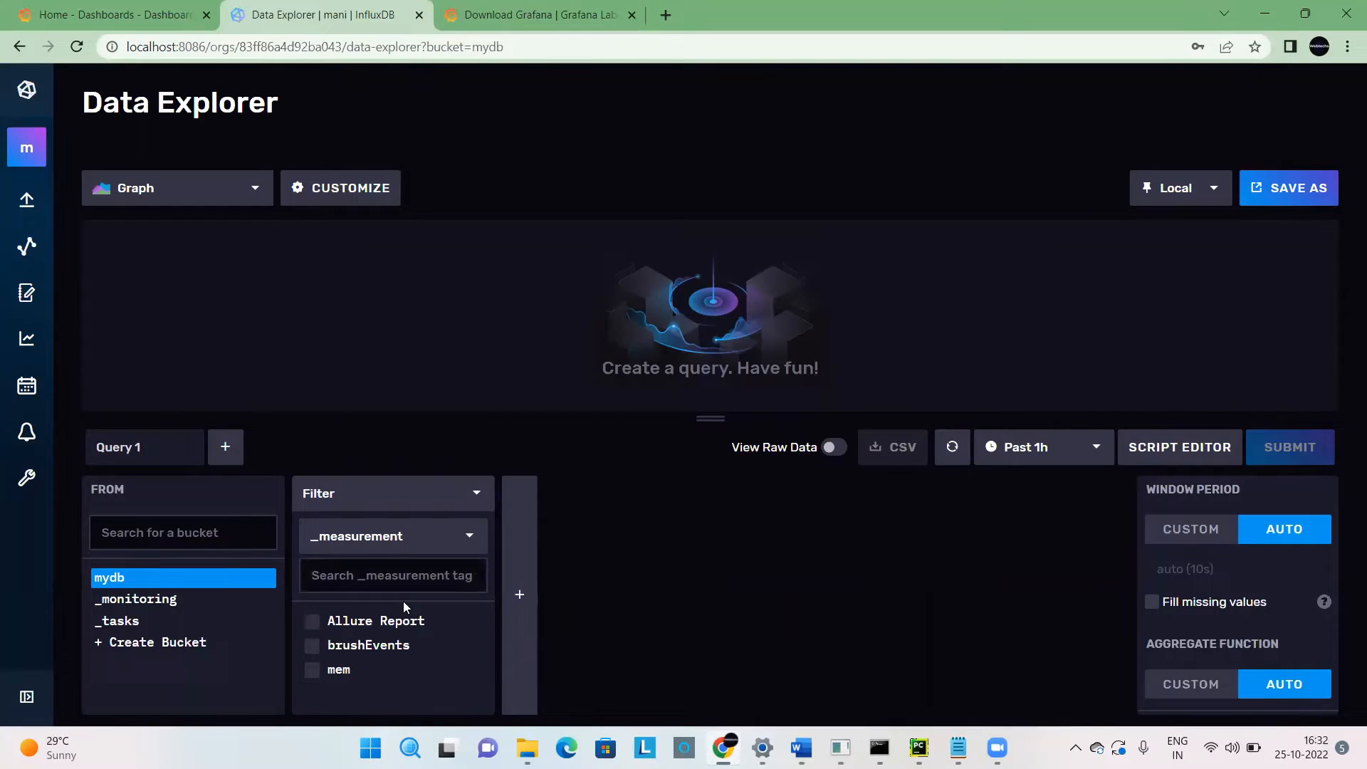
{"action": "left_click", "coordinate": [335, 627]}
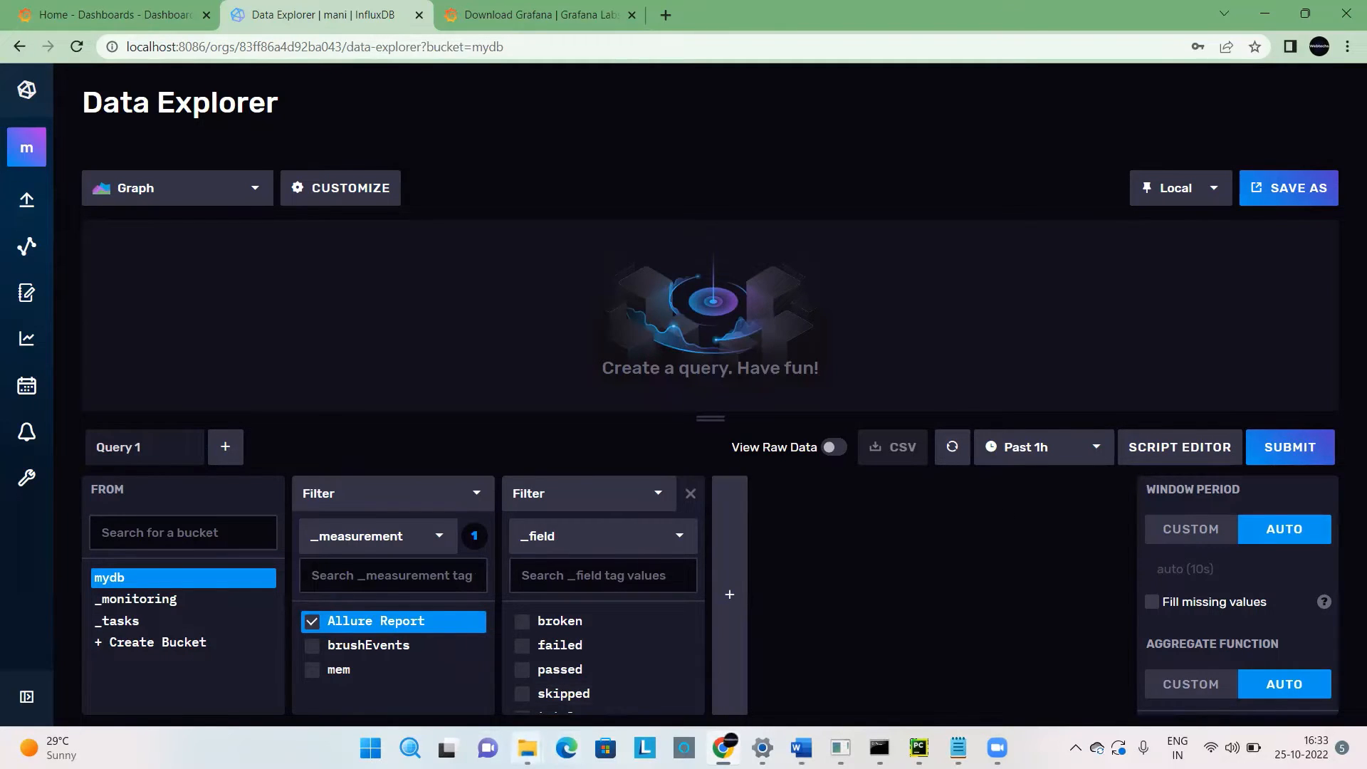
Switch to File Explorer and open the summary JSON file from the Desktop folder.
{"action": "mouse_move", "coordinate": [526, 747]}
{"action": "left_click", "coordinate": [443, 689]}
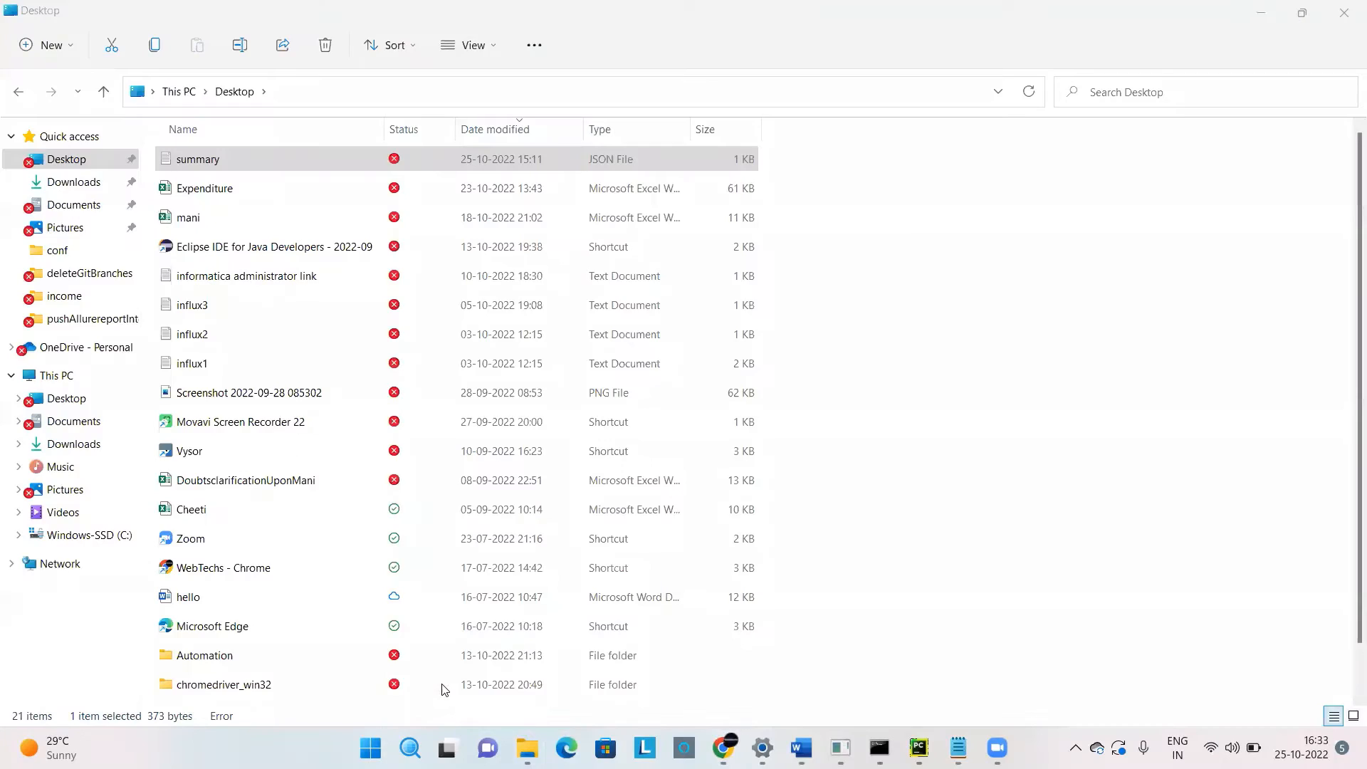
{"action": "double_click", "coordinate": [169, 163]}
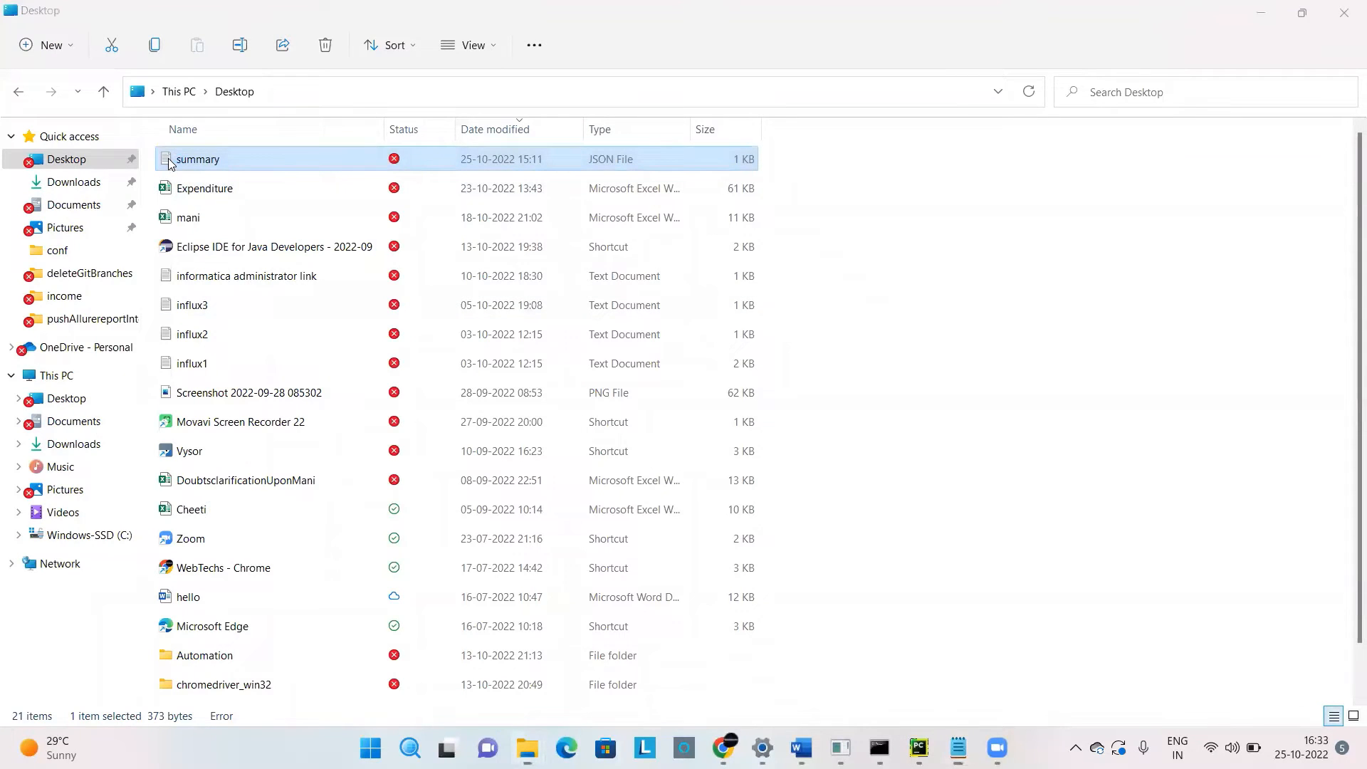
Examine the test result counts under statistic in the summary file, from failed and broken through to total.
{"action": "left_click_drag", "start_coordinate": [765, 391], "coordinate": [660, 316]}
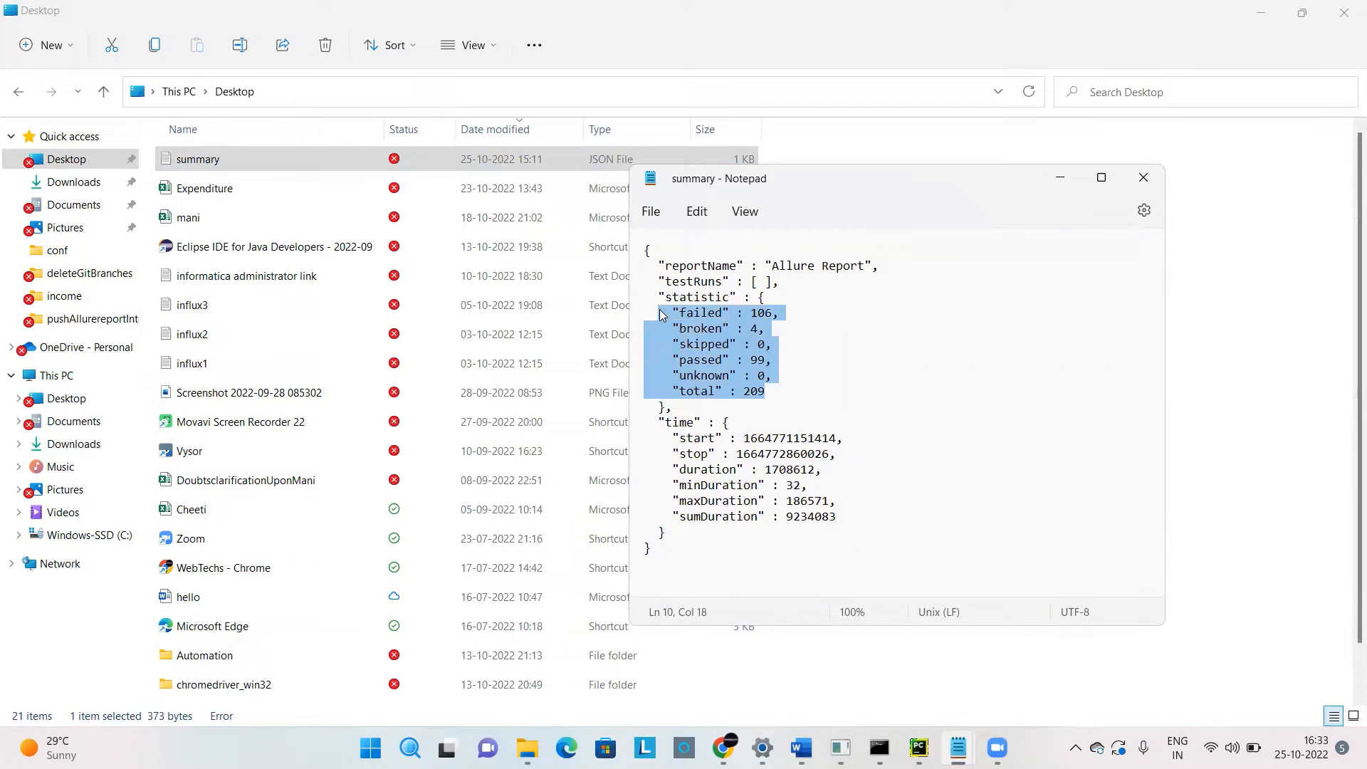
{"action": "double_click", "coordinate": [760, 315]}
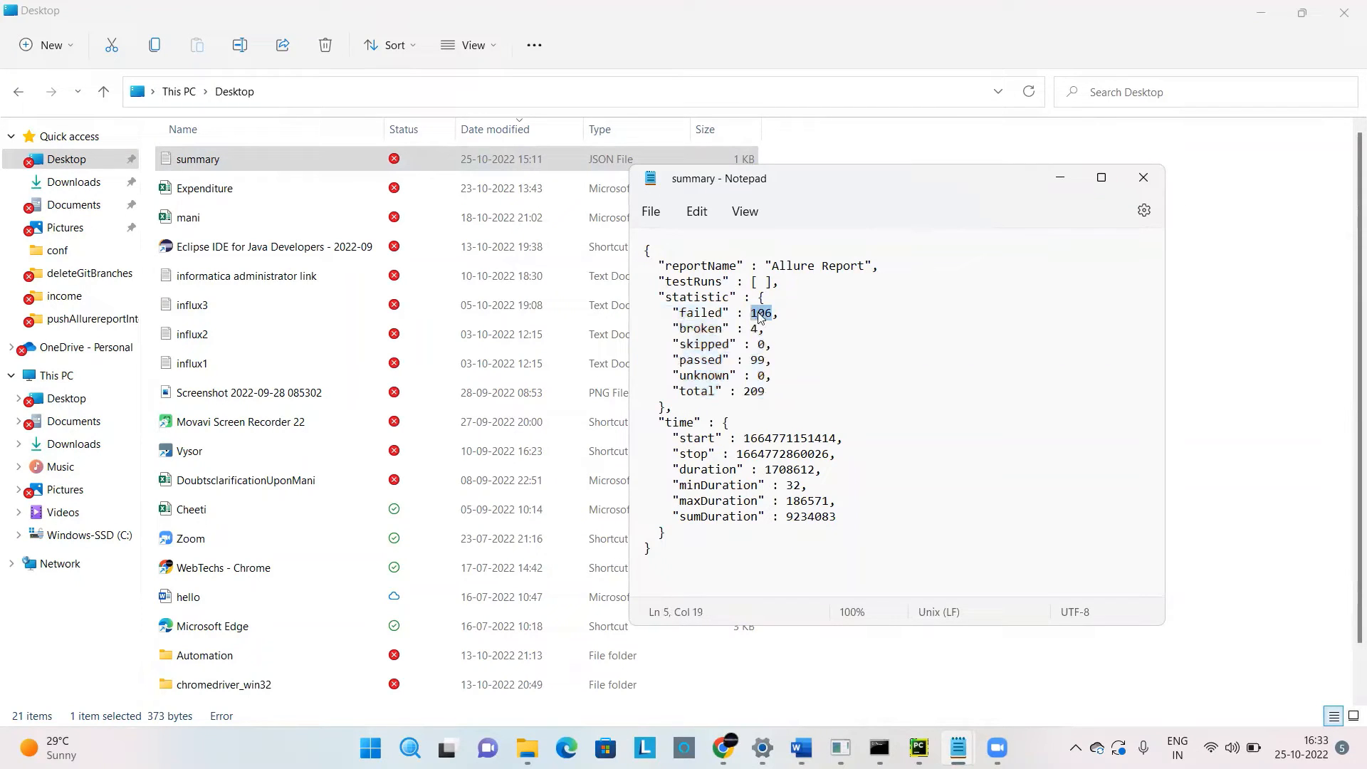
{"action": "left_click_drag", "start_coordinate": [787, 393], "coordinate": [669, 318]}
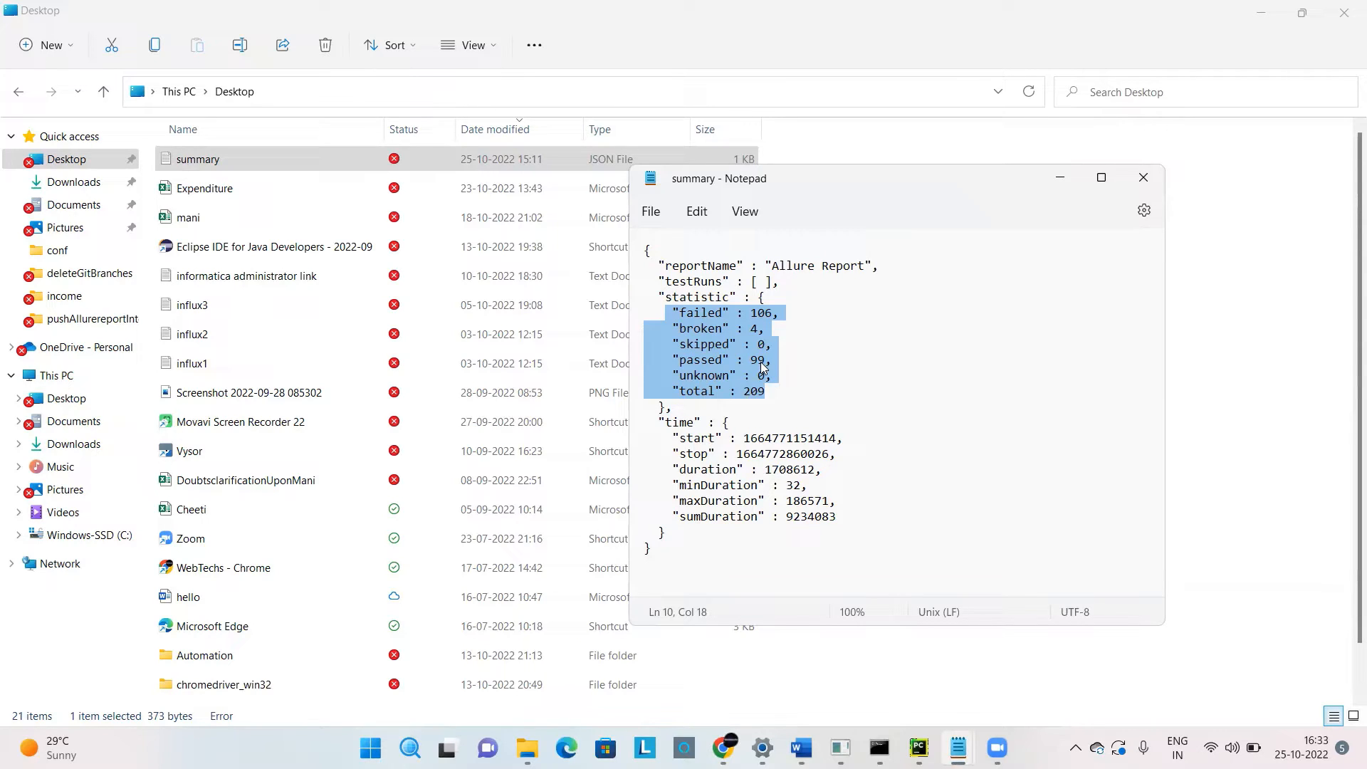
{"action": "double_click", "coordinate": [694, 319]}
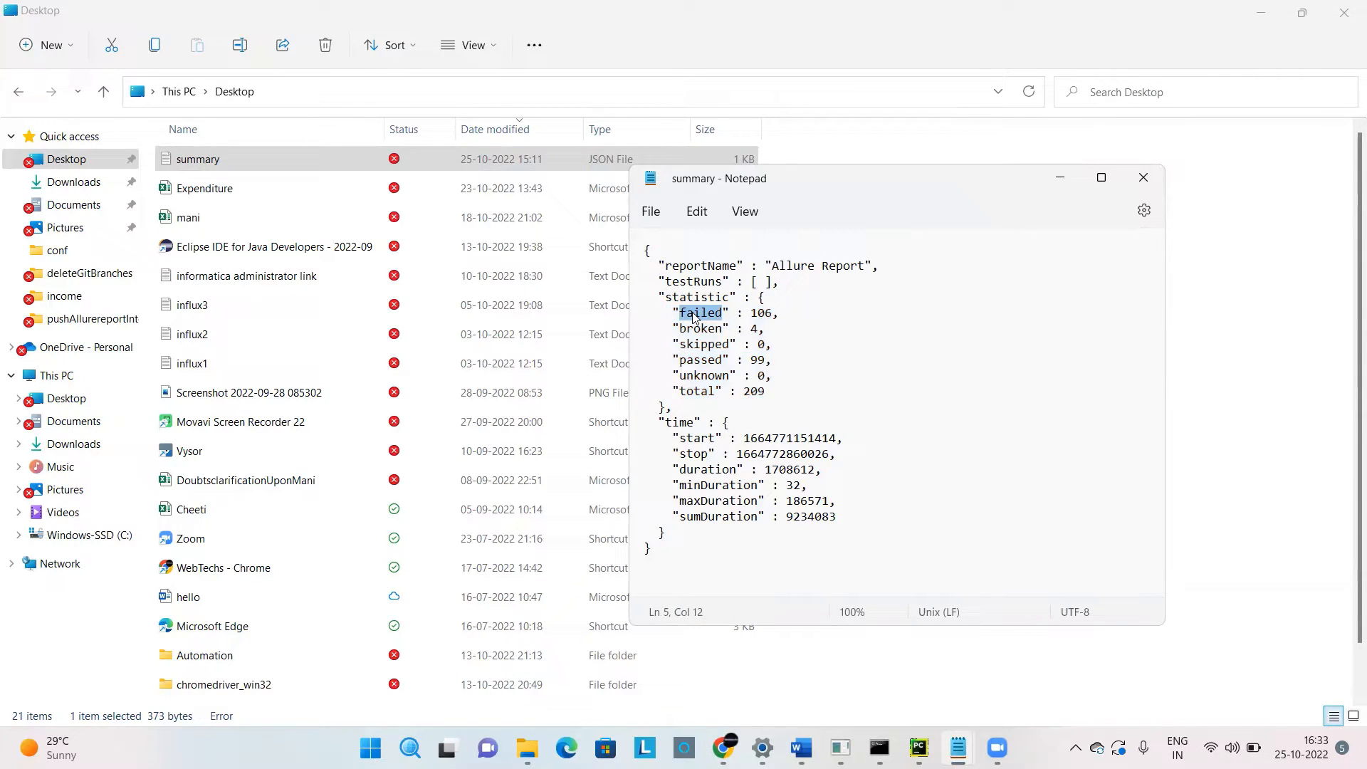
{"action": "left_click", "coordinate": [672, 327]}
{"action": "left_click_drag", "start_coordinate": [672, 328], "coordinate": [748, 325]}
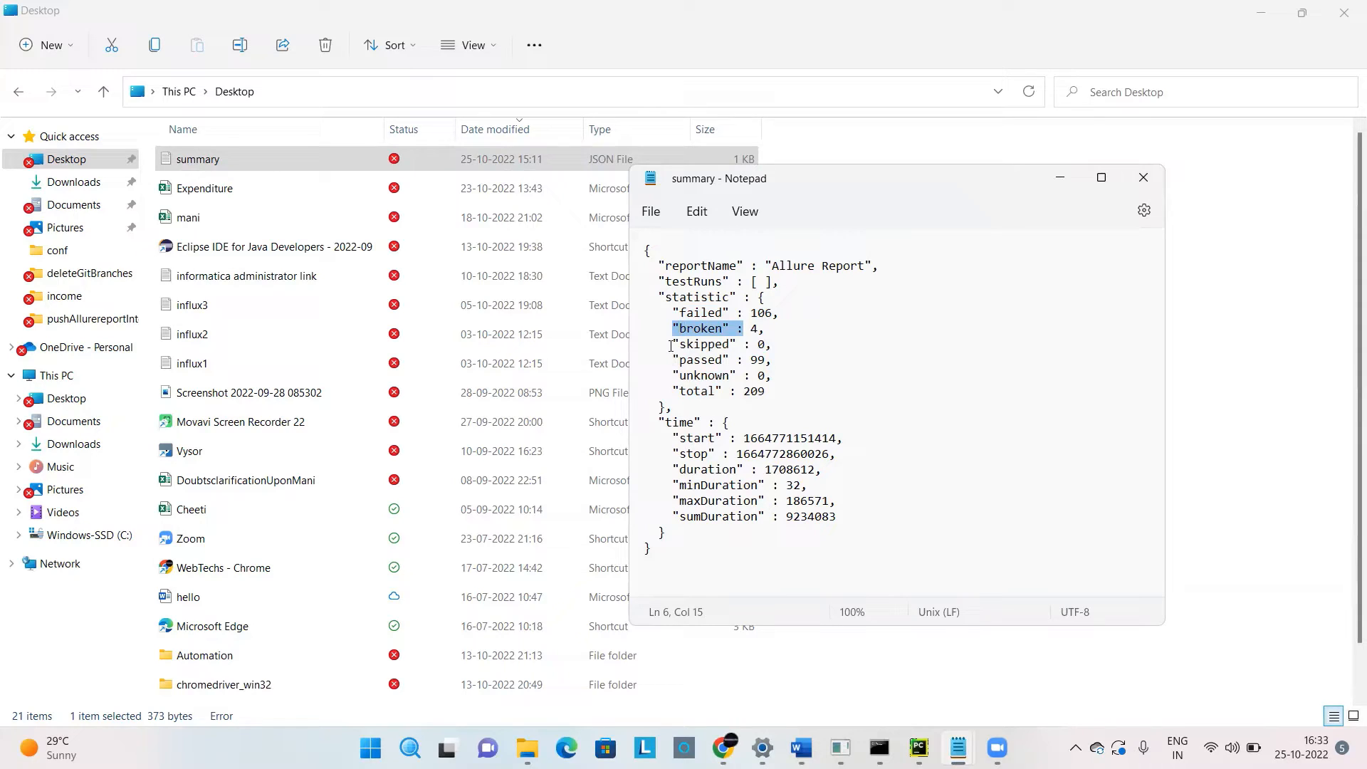
{"action": "left_click_drag", "start_coordinate": [666, 314], "coordinate": [780, 389]}
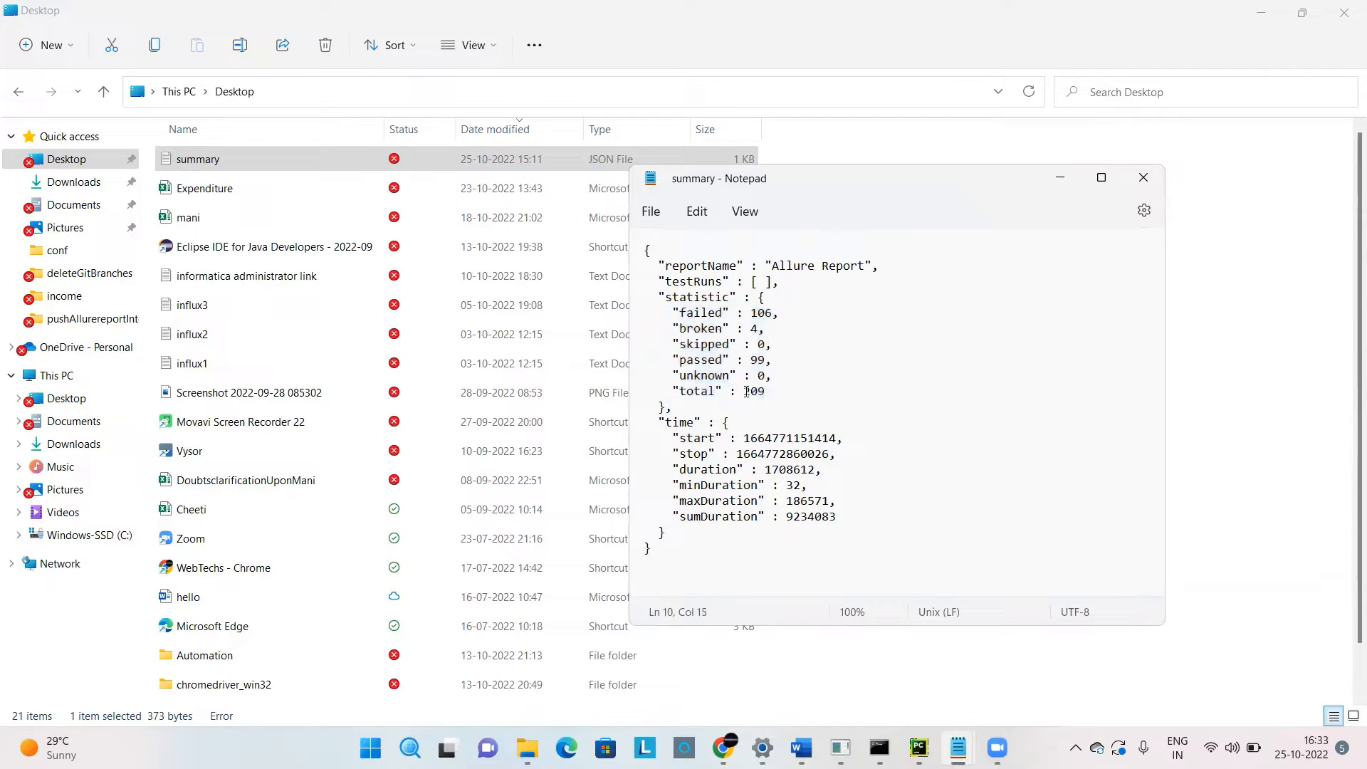
{"action": "double_click", "coordinate": [747, 393]}
{"action": "double_click", "coordinate": [755, 314]}
Switch back to InfluxDB in Chrome, show the raw Allure Report data for the past 2d, and enlarge the results area.
{"action": "mouse_move", "coordinate": [941, 747]}
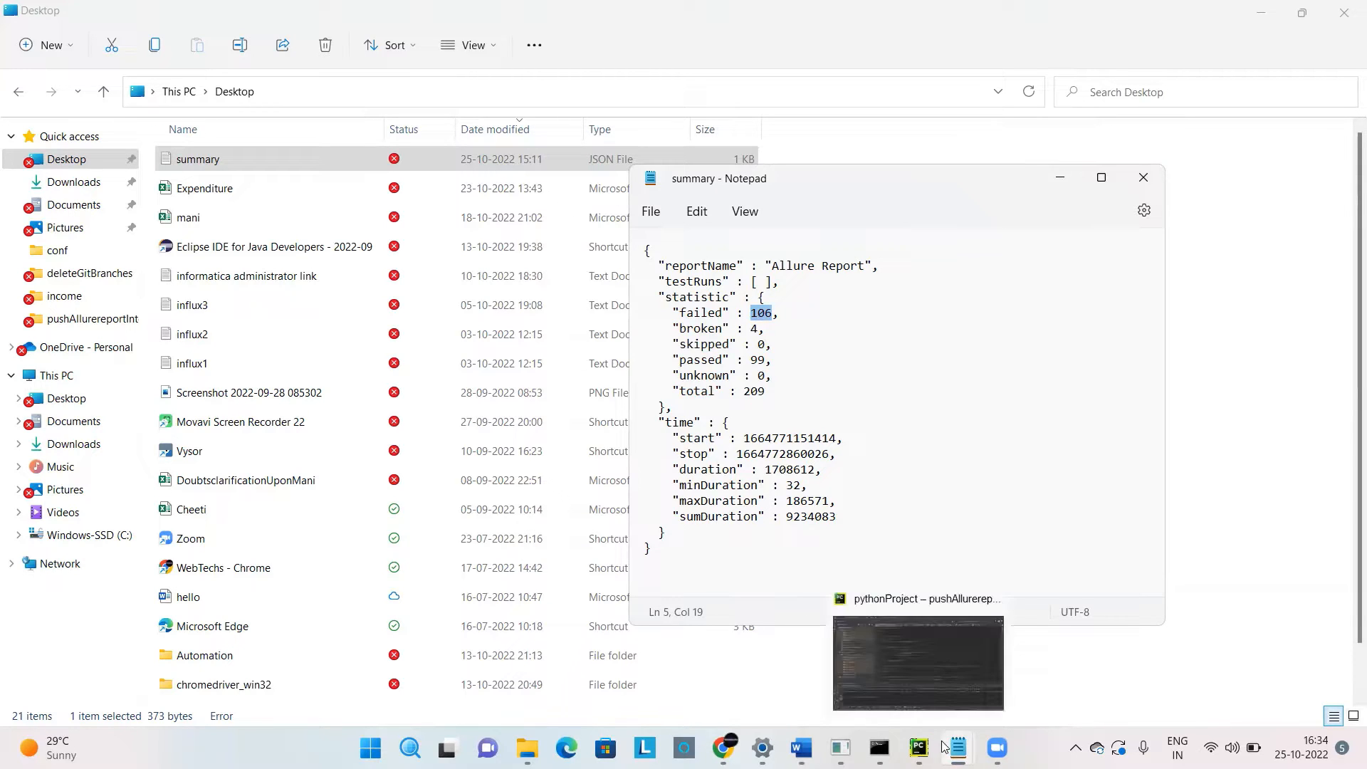
{"action": "left_click", "coordinate": [722, 748]}
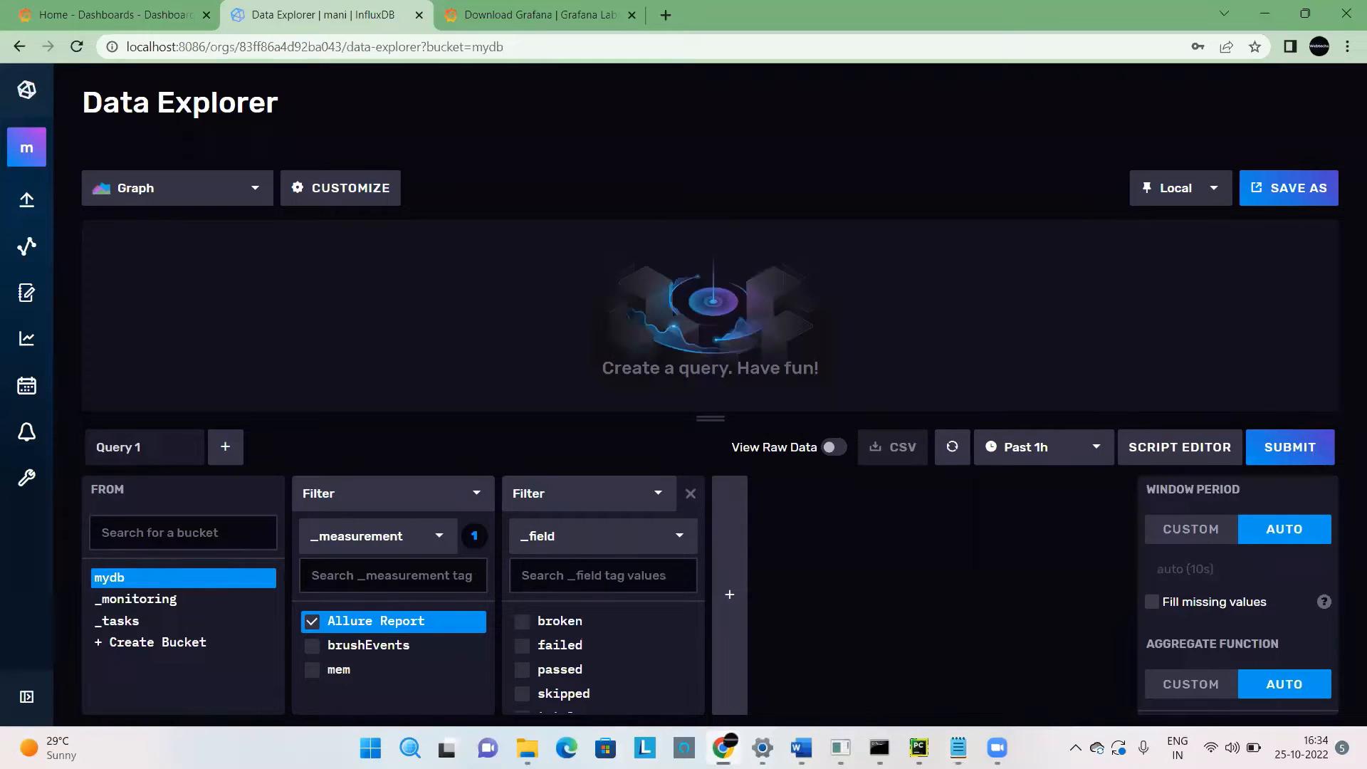
{"action": "left_click", "coordinate": [834, 450]}
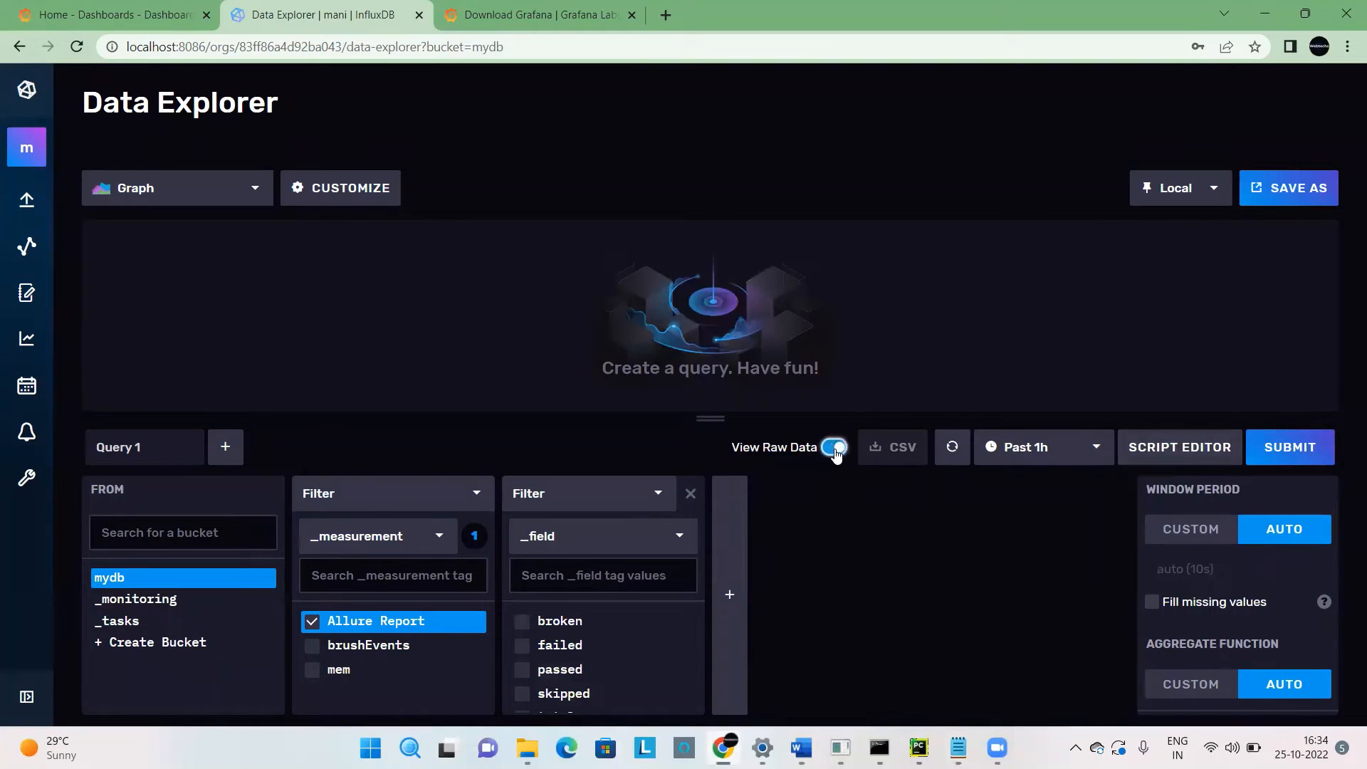
{"action": "left_click", "coordinate": [1025, 456]}
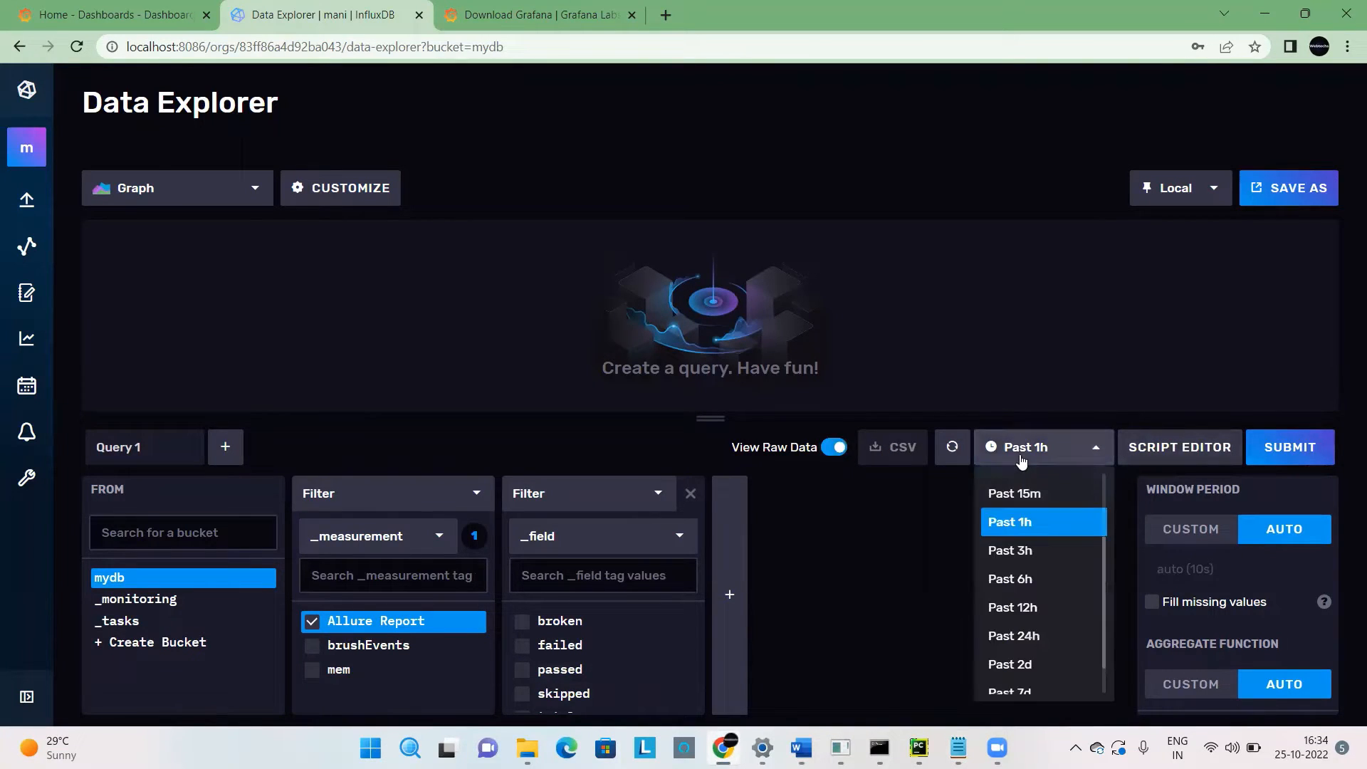
{"action": "left_click", "coordinate": [1056, 668]}
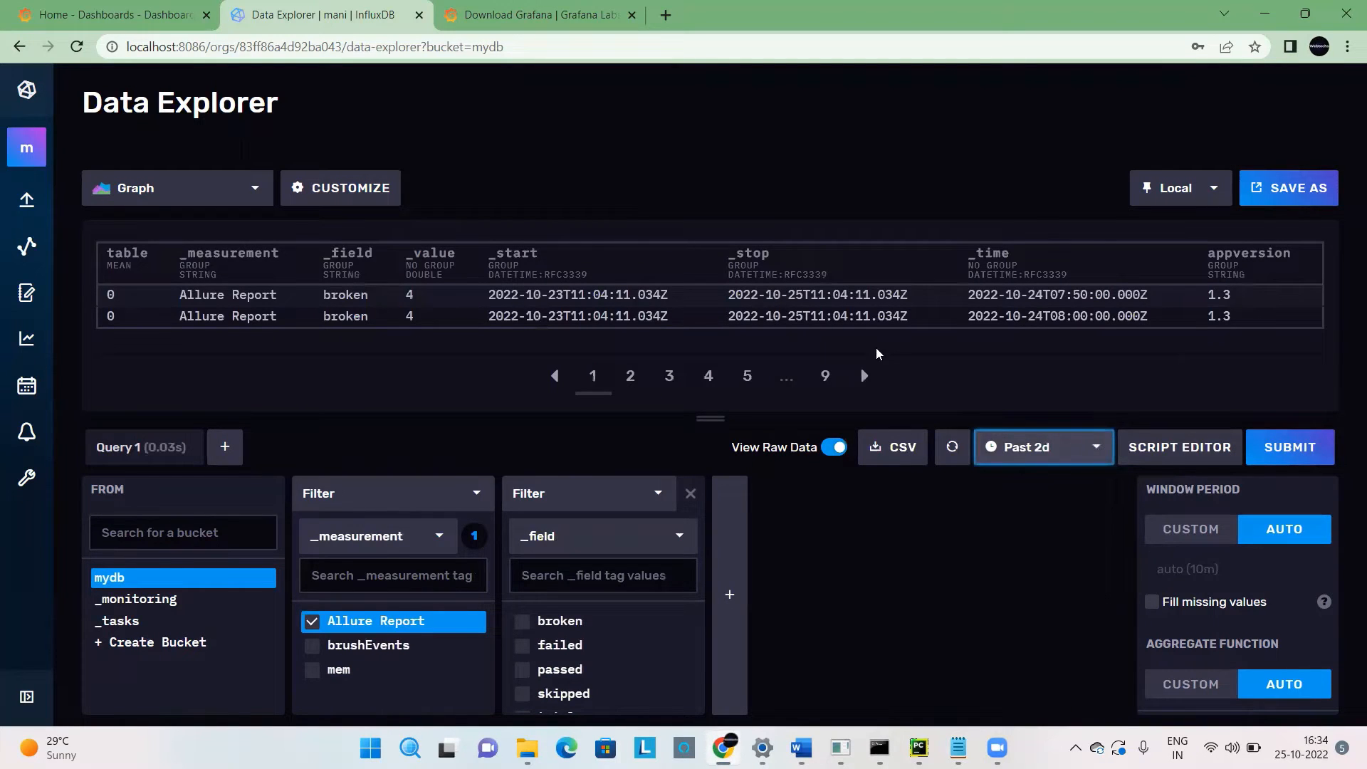
{"action": "left_click_drag", "start_coordinate": [710, 418], "coordinate": [744, 525]}
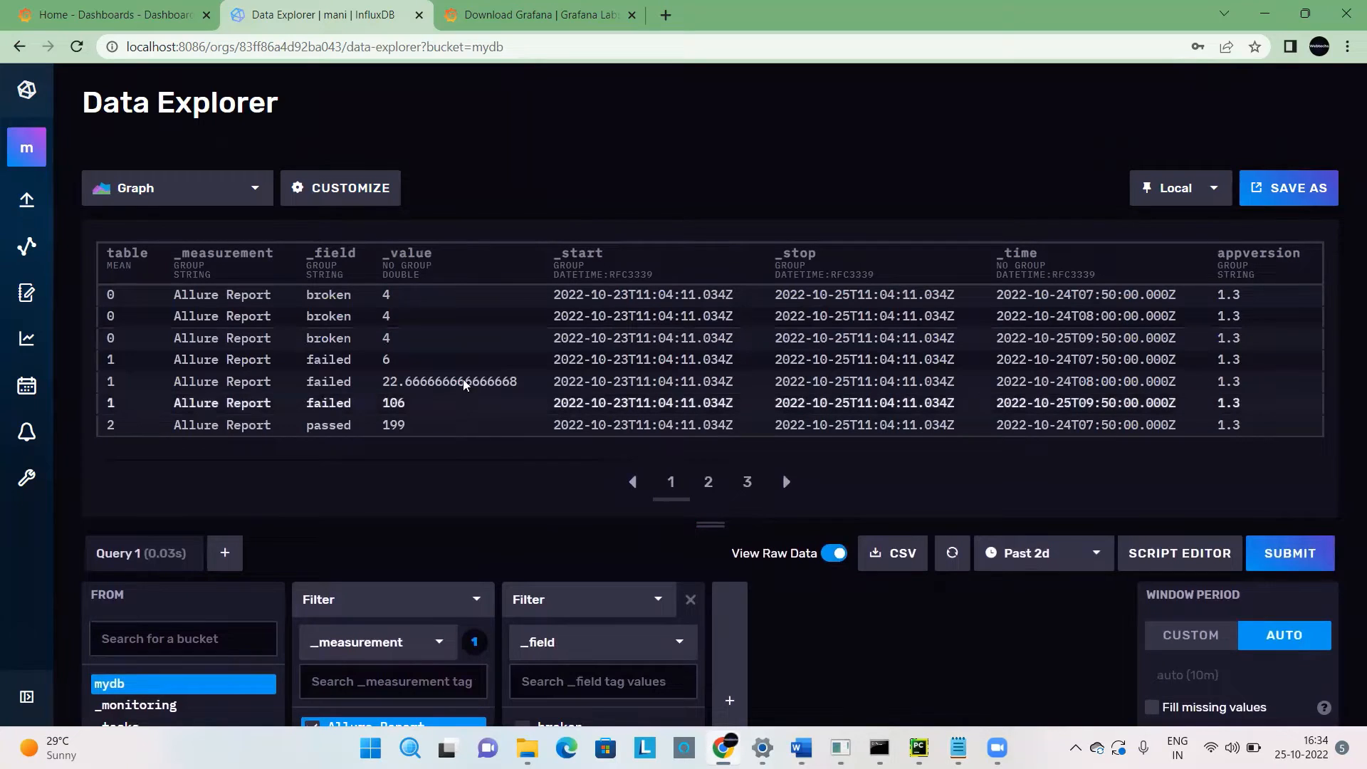
Remove the aggregateWindow and yield lines from the query script, submit it, and view the second page of results.
{"action": "left_click", "coordinate": [1184, 566]}
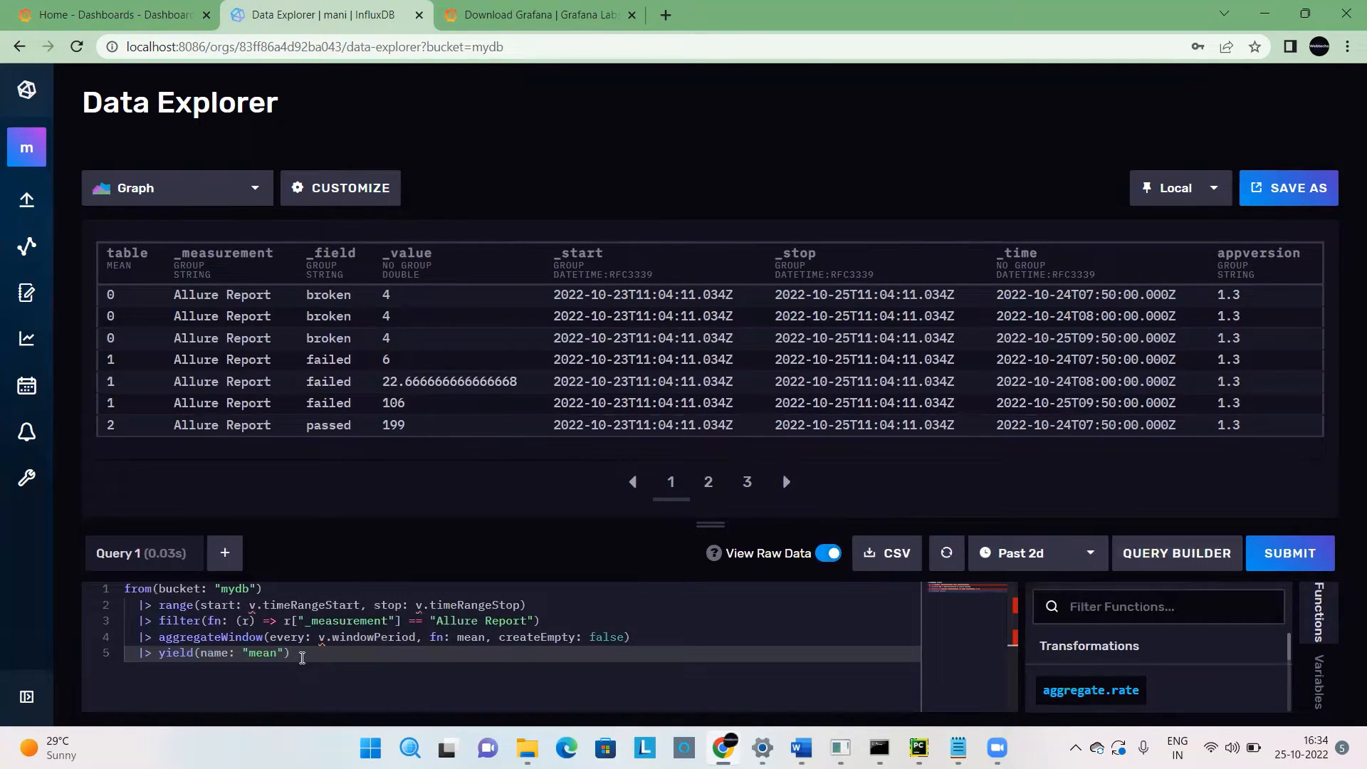
{"action": "right_click", "coordinate": [133, 638]}
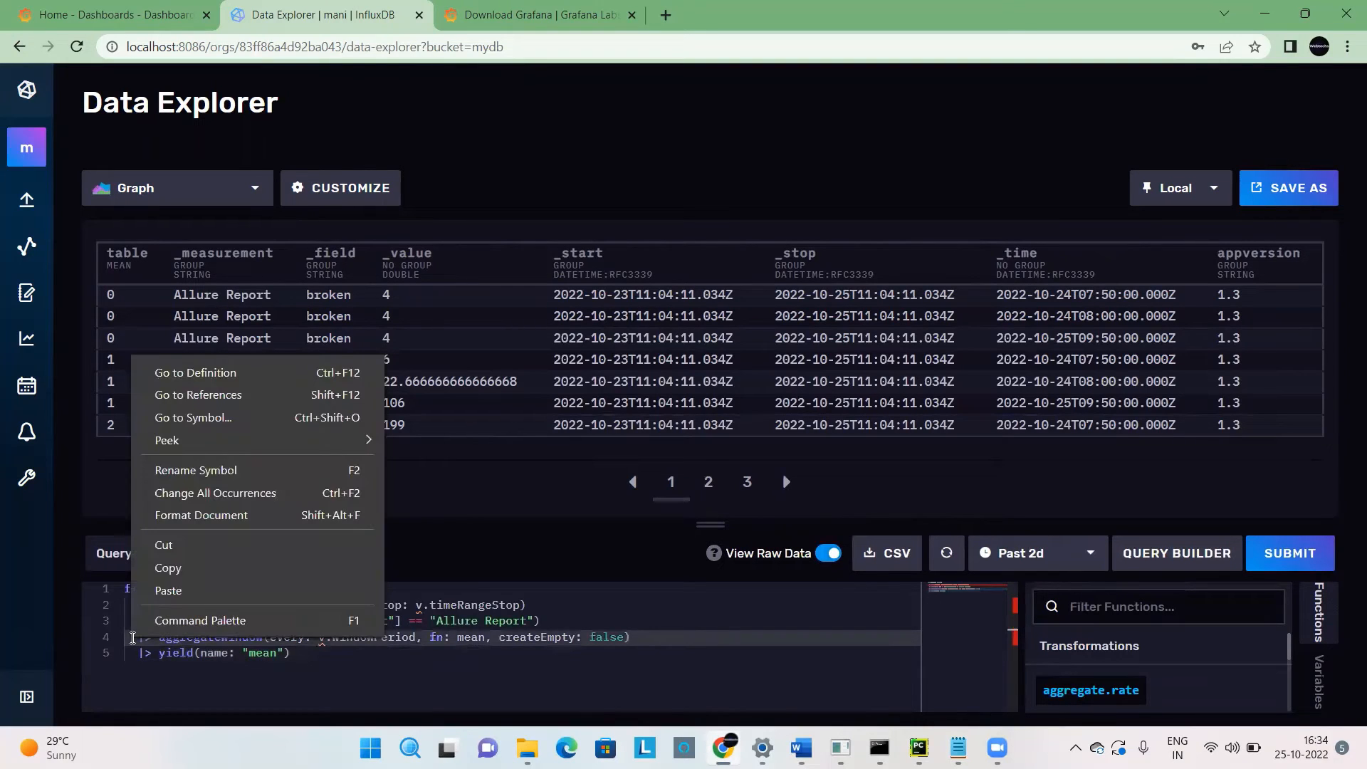
{"action": "left_click", "coordinate": [320, 653]}
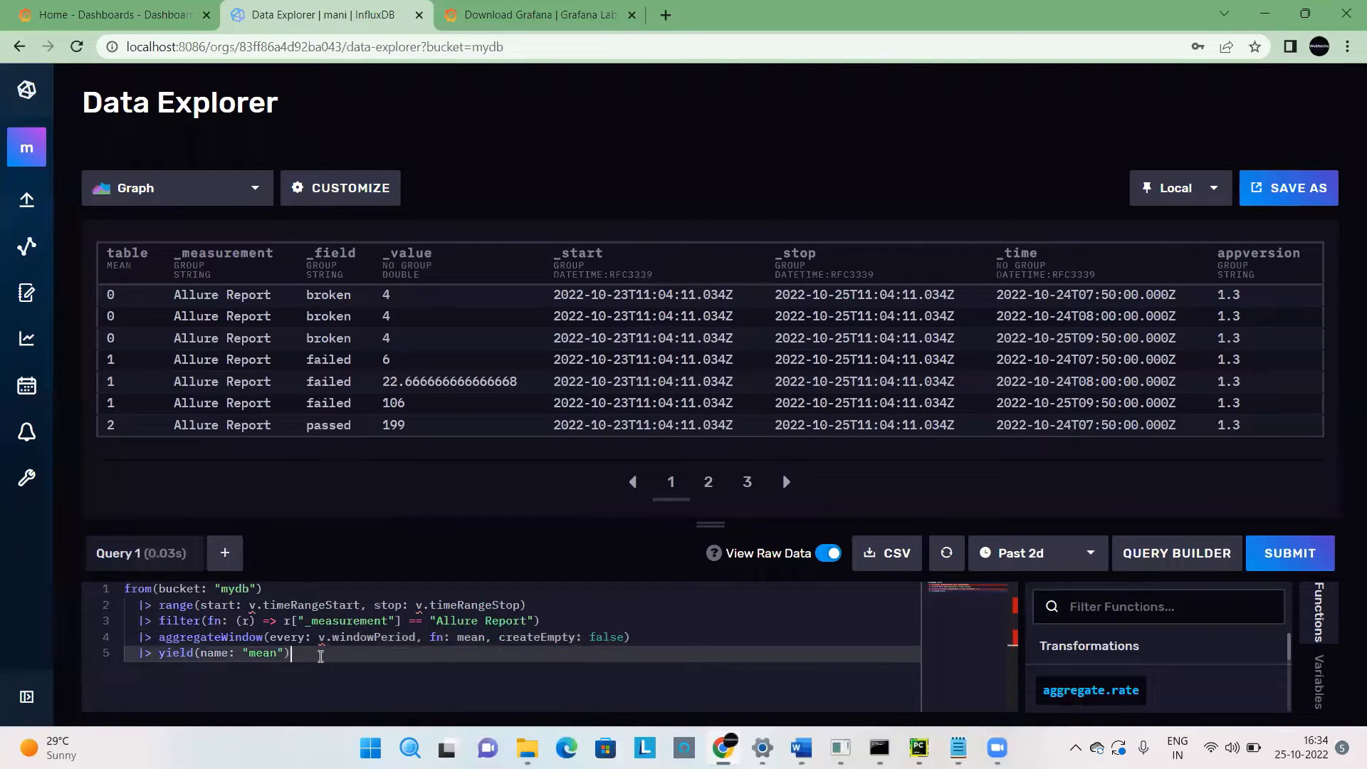
{"action": "left_click_drag", "start_coordinate": [321, 653], "coordinate": [118, 643]}
{"action": "key", "text": "BackSpace"}
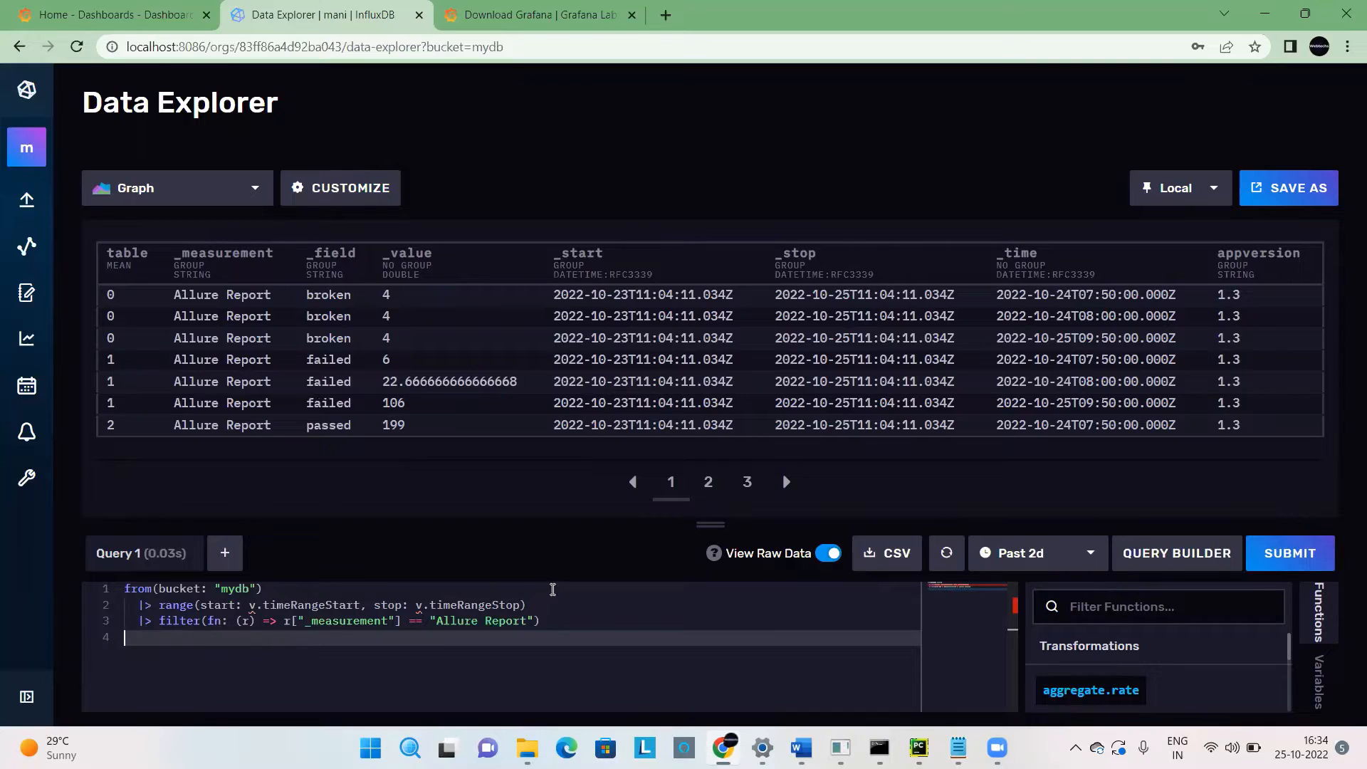
{"action": "left_click", "coordinate": [561, 612]}
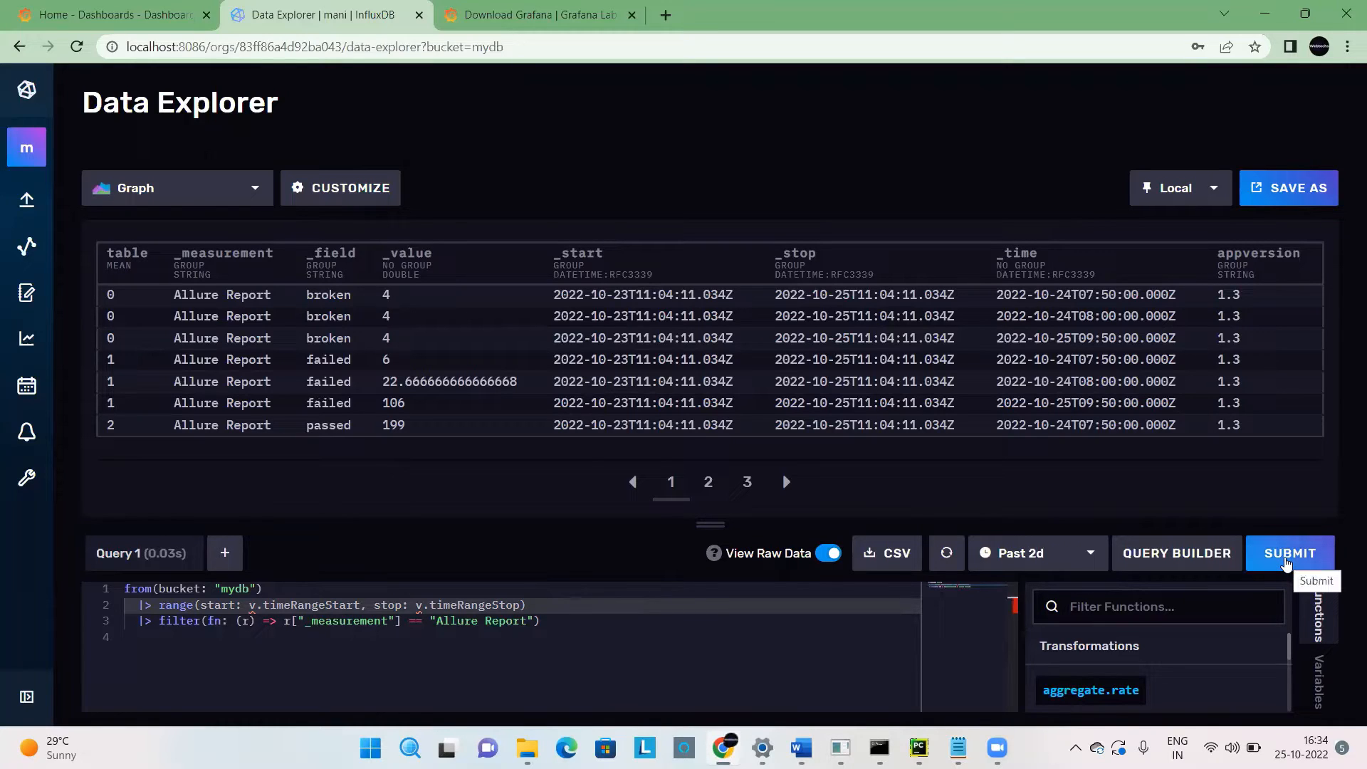
{"action": "left_click", "coordinate": [618, 653]}
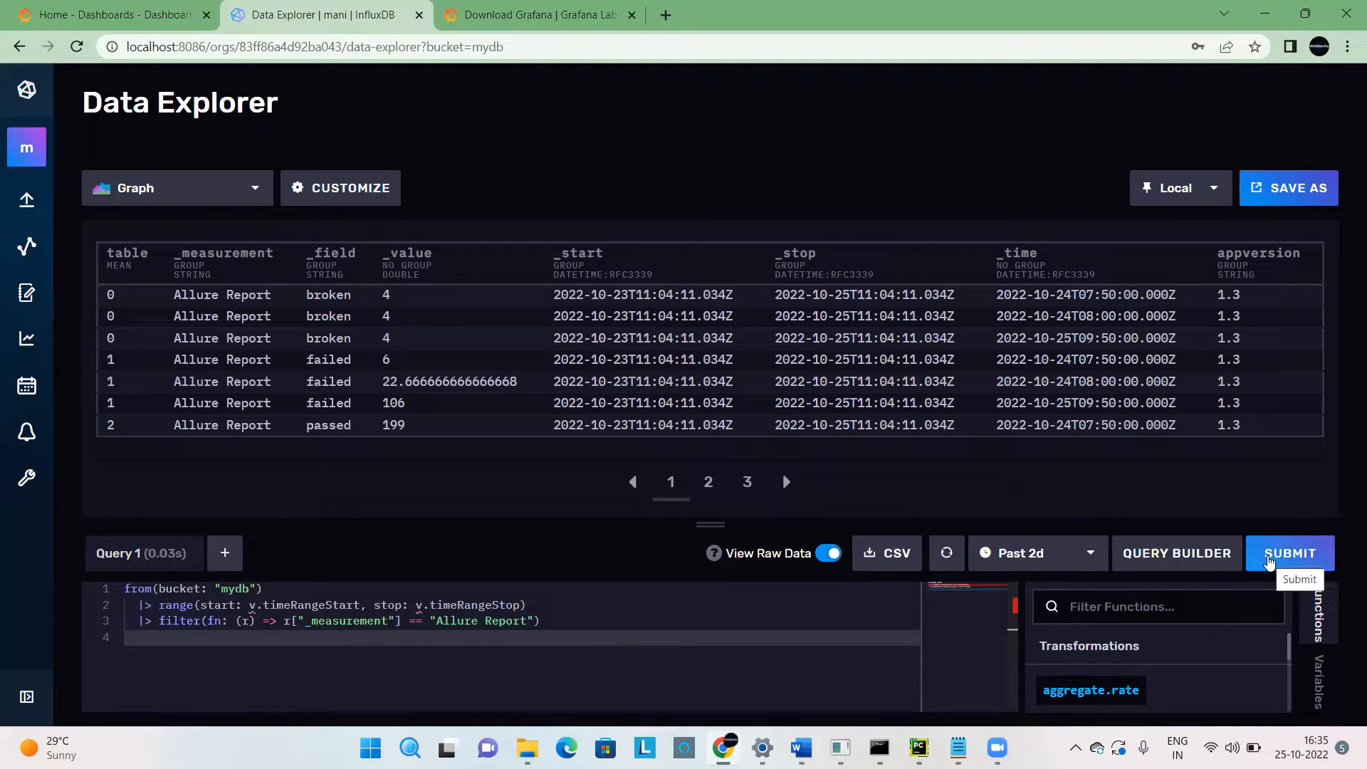
{"action": "left_click", "coordinate": [1268, 562]}
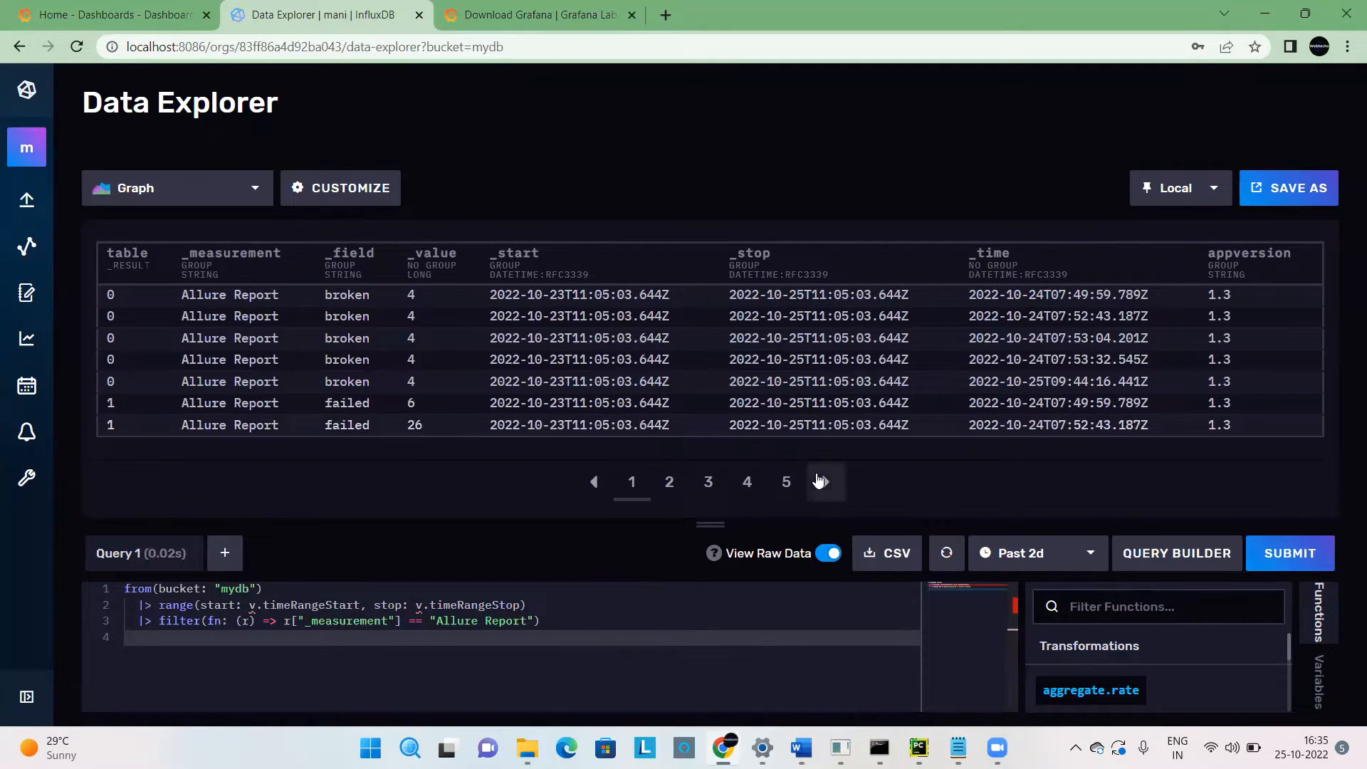
{"action": "left_click", "coordinate": [820, 482]}
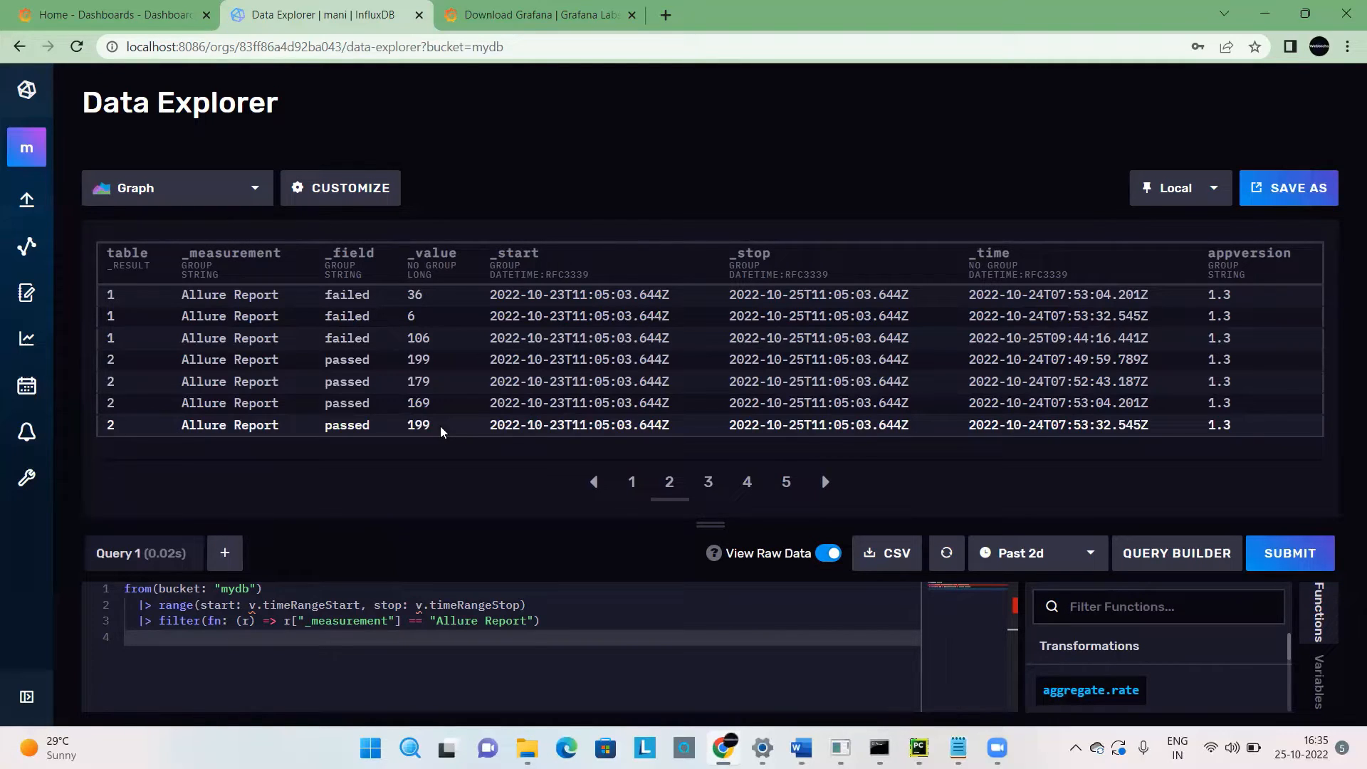
Switch to the Grafana download page and review the version, edition, platform choices and Windows download options.
{"action": "left_click", "coordinate": [460, 30]}
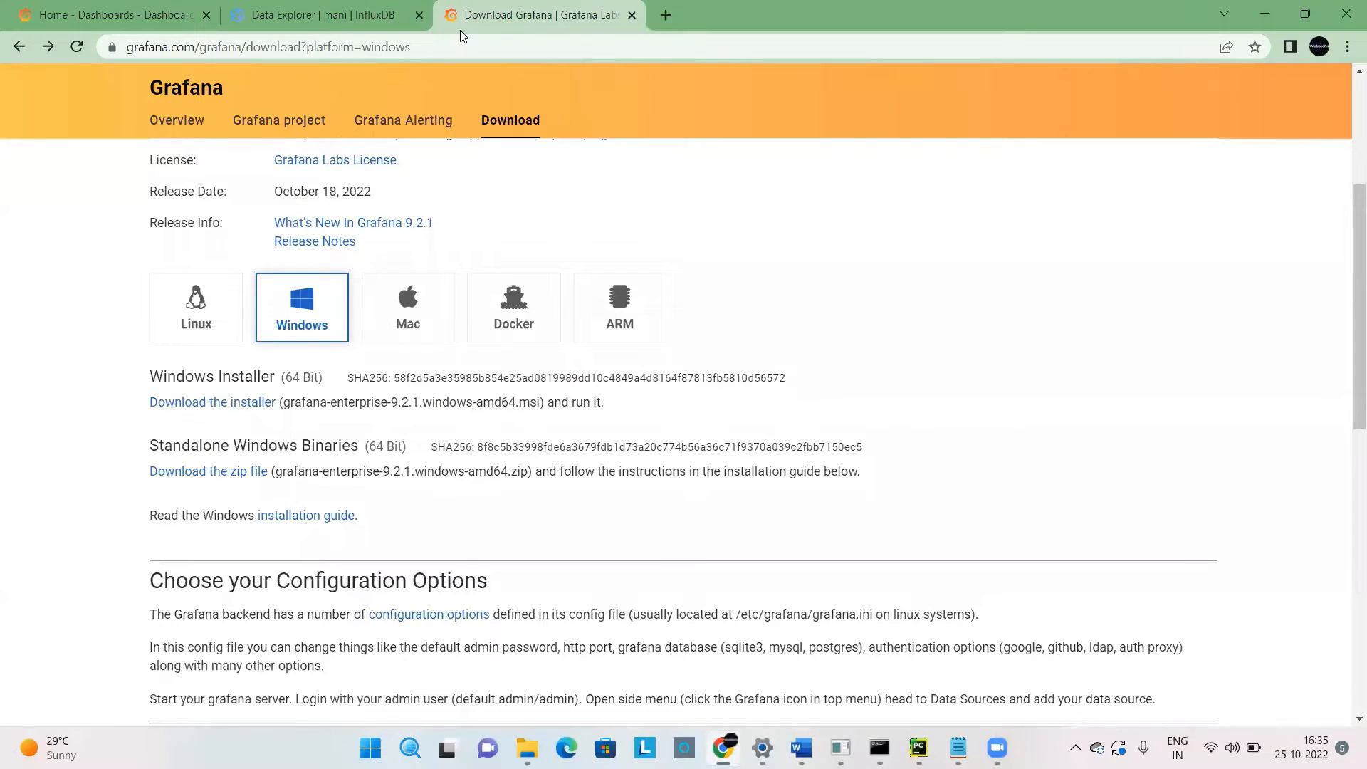
{"action": "left_click", "coordinate": [465, 48]}
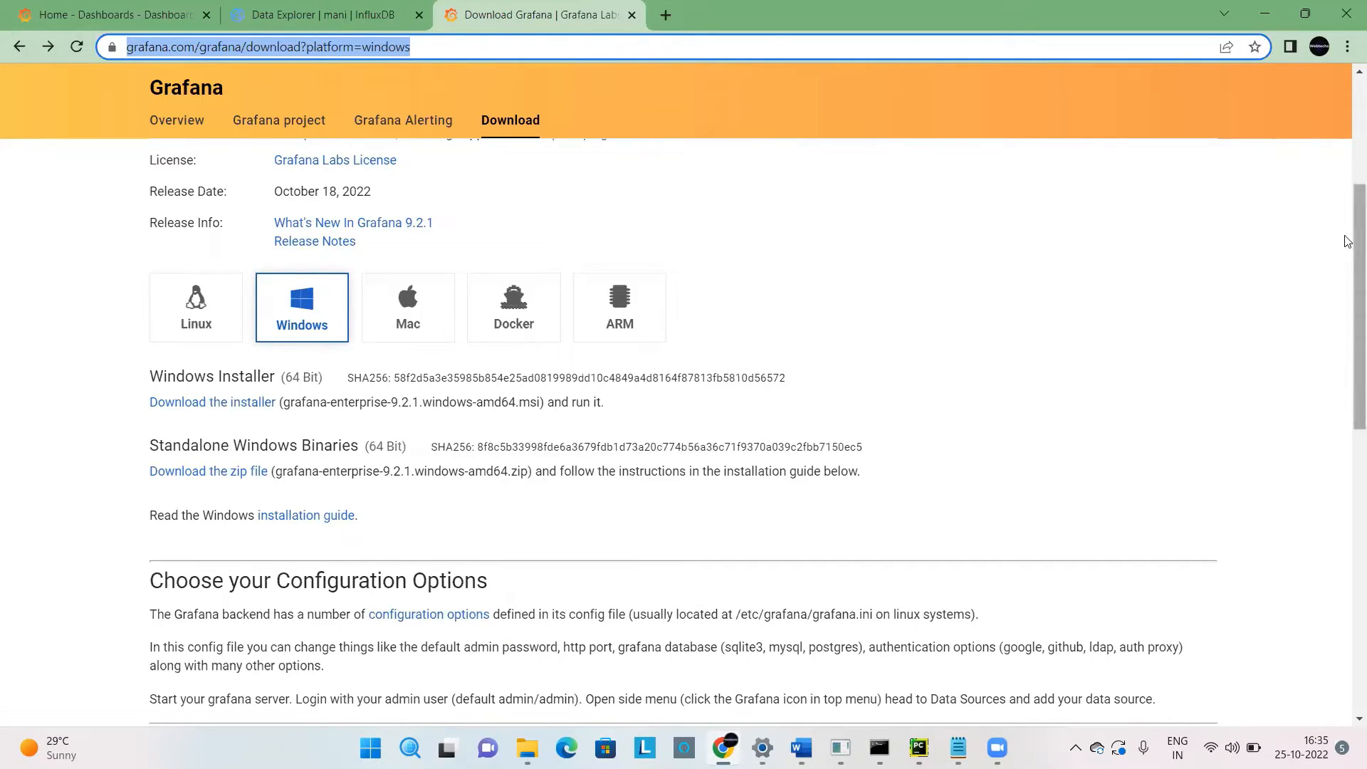
{"action": "left_click_drag", "start_coordinate": [1355, 237], "coordinate": [1332, 184]}
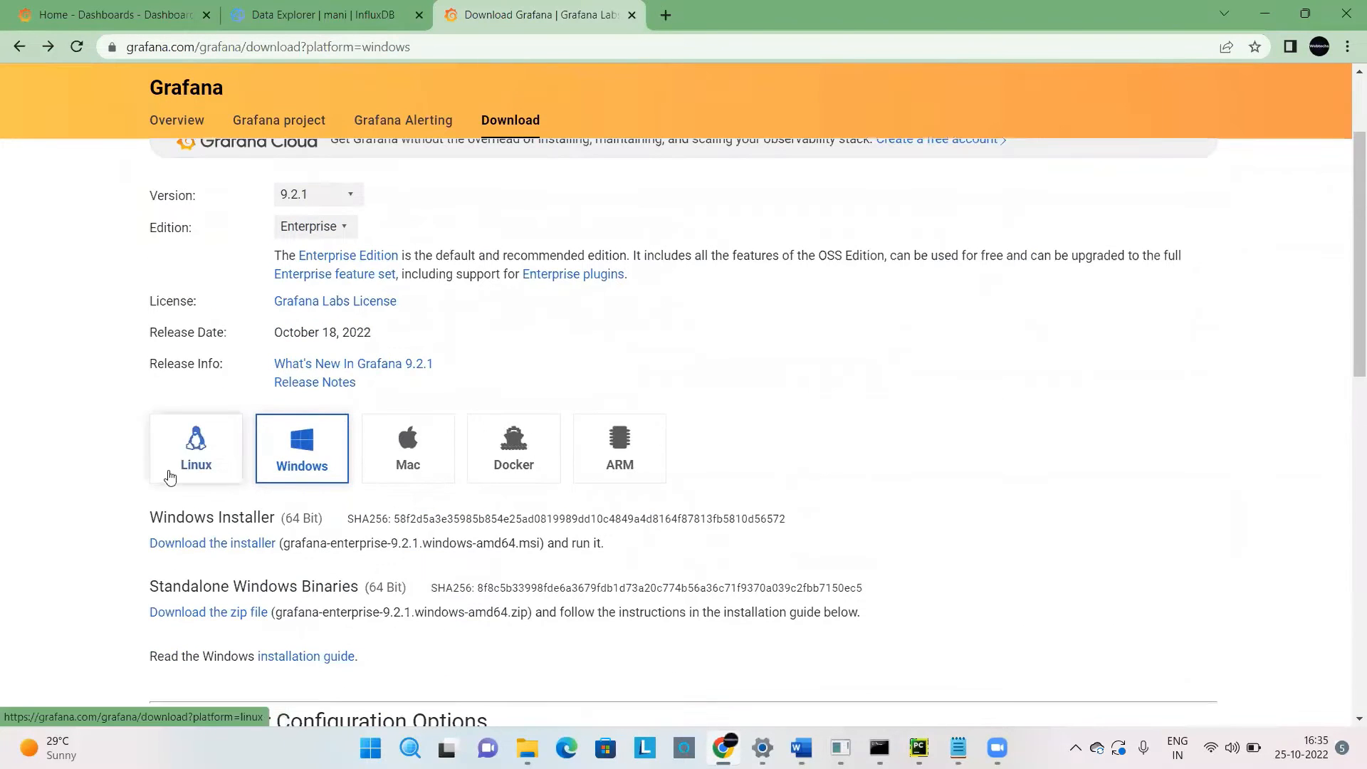
{"action": "left_click_drag", "start_coordinate": [1347, 260], "coordinate": [1348, 313]}
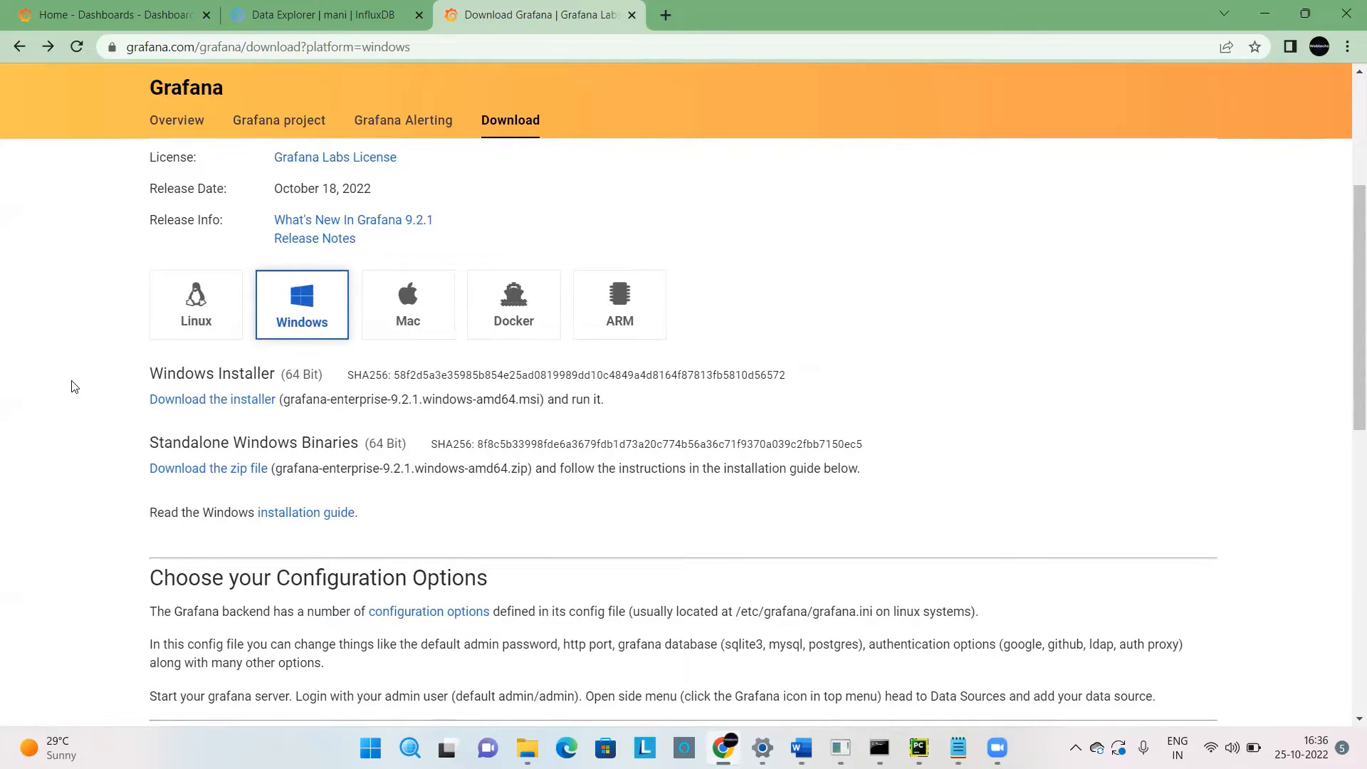
Start downloading the Windows installer for Grafana Enterprise 9.2.1, and cancel the download.
{"action": "left_click", "coordinate": [174, 400]}
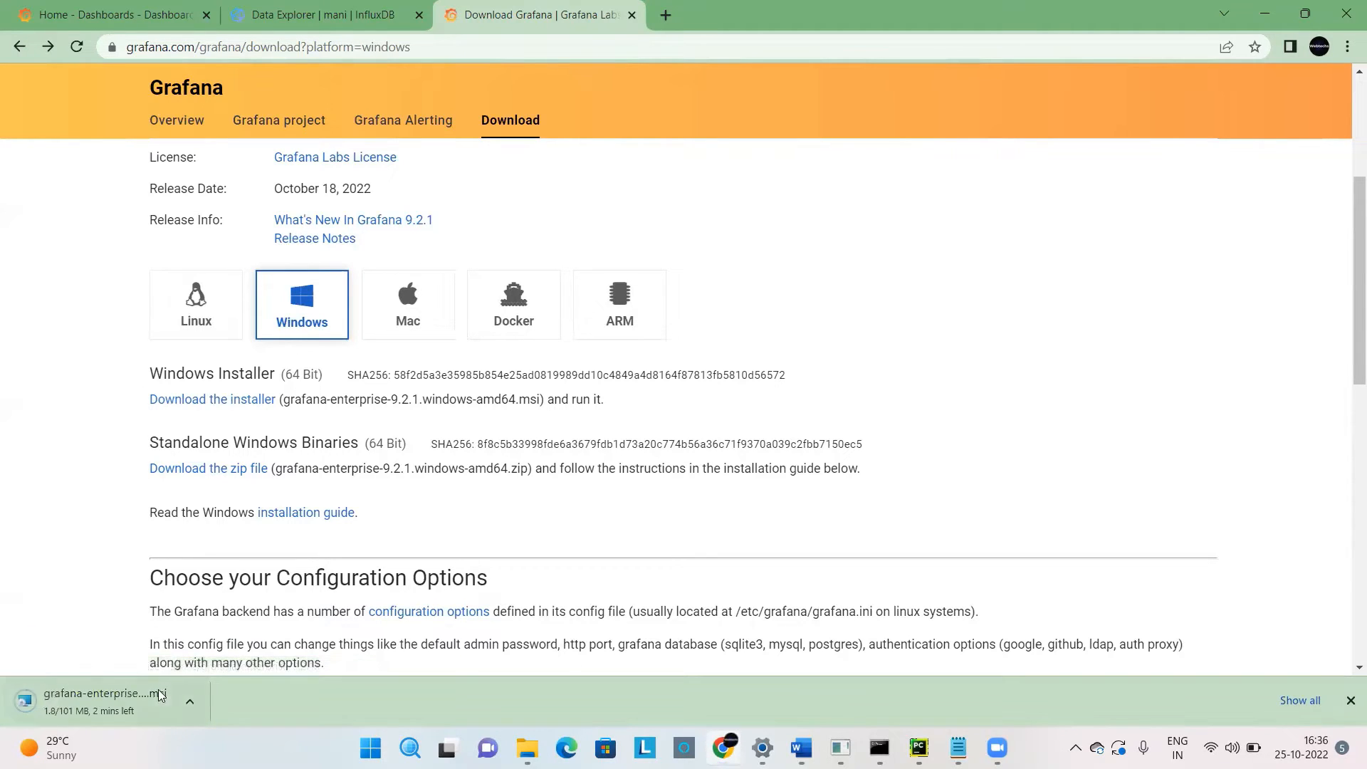
{"action": "left_click", "coordinate": [193, 709]}
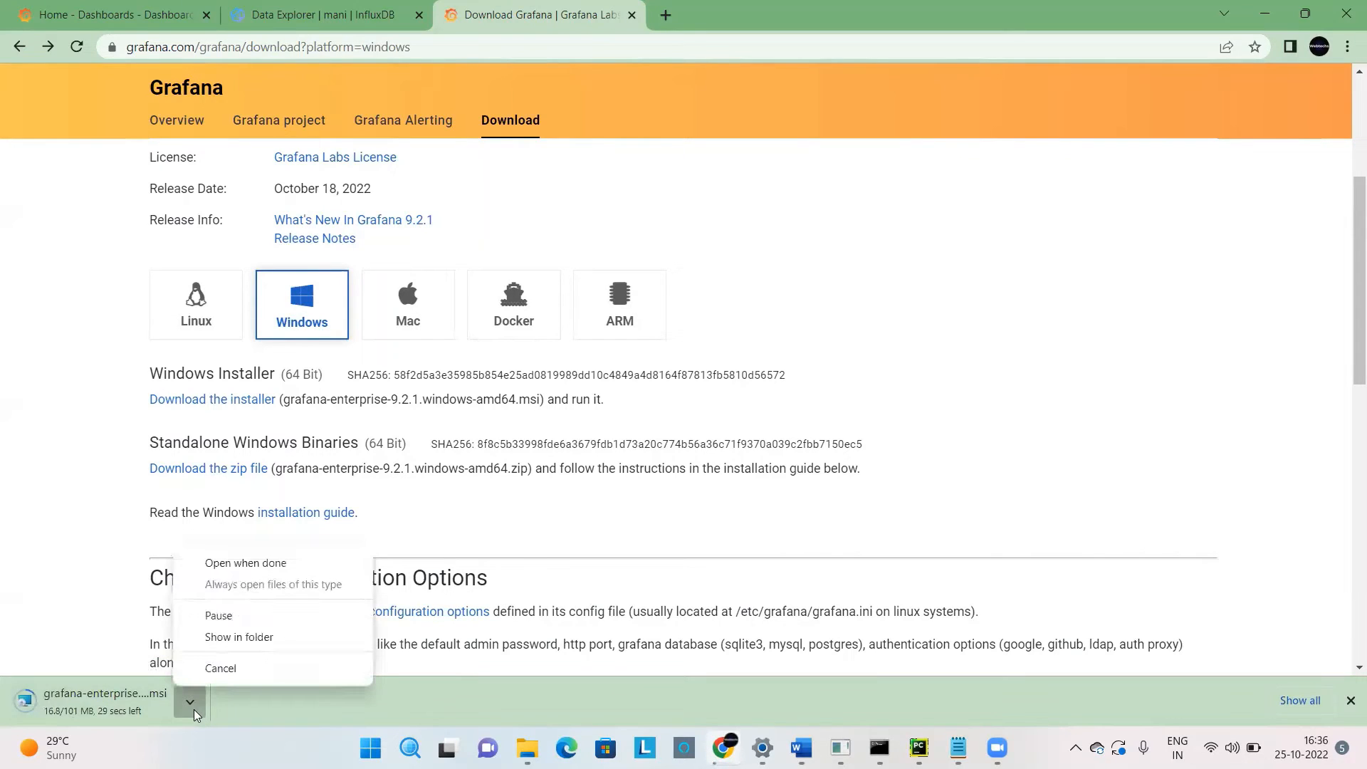
{"action": "left_click", "coordinate": [222, 672]}
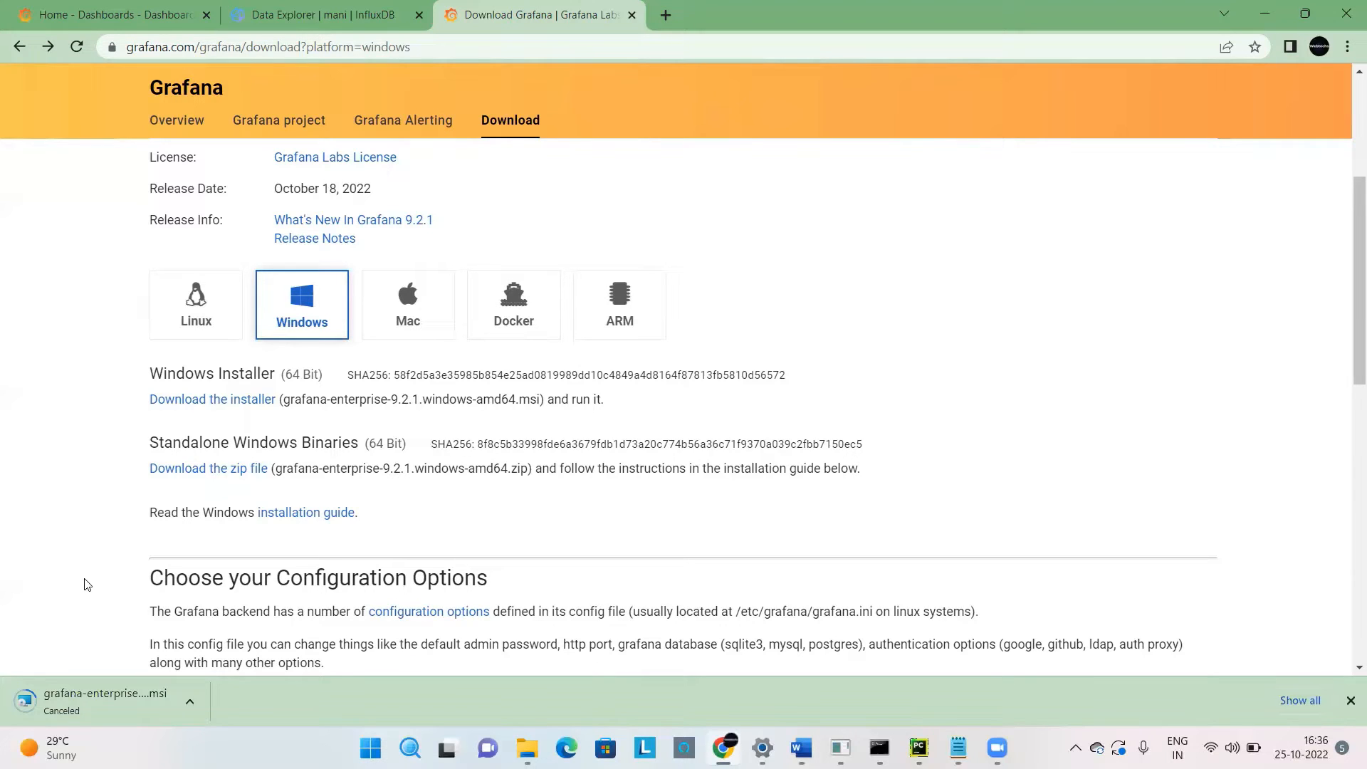
Open the local Grafana instance at localhost:3000/login in a new browser tab.
{"action": "left_click", "coordinate": [665, 15]}
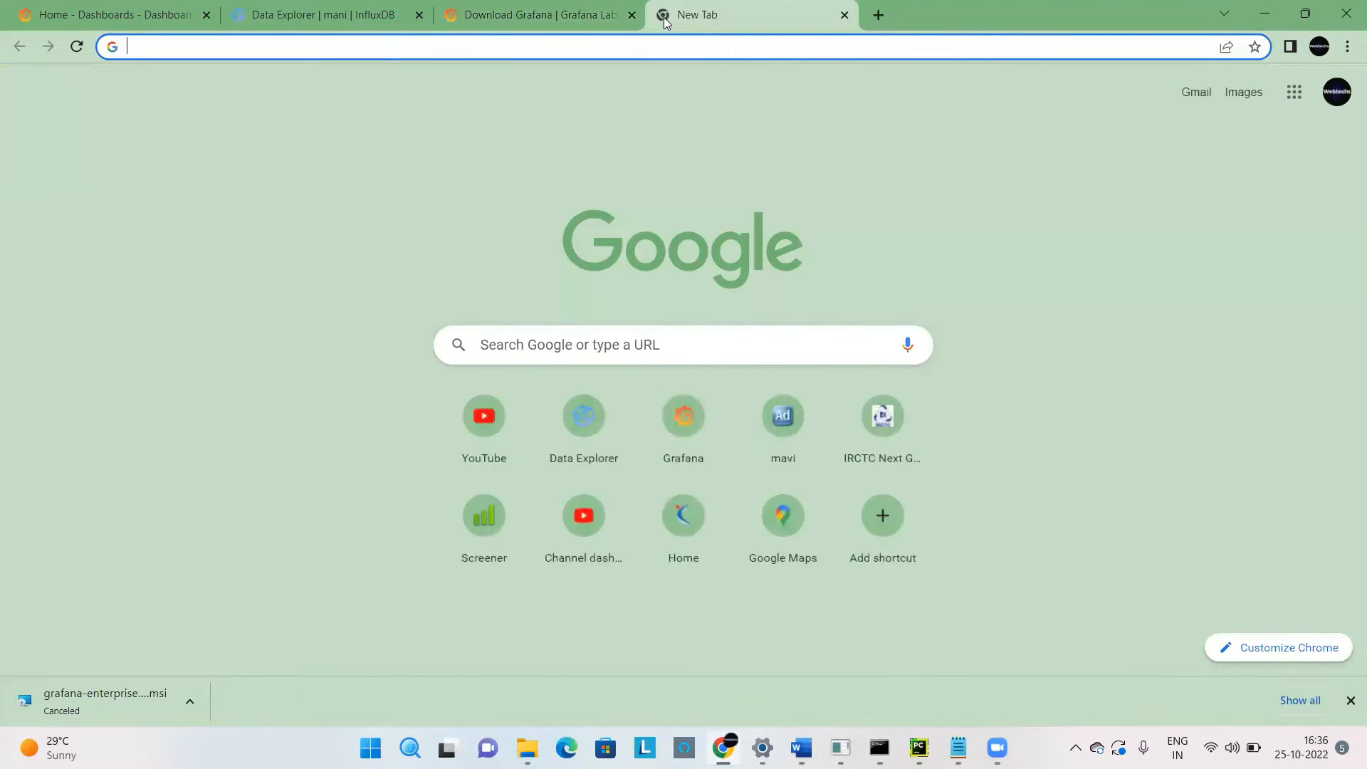
{"action": "type", "text": "localhost:3000/login"}
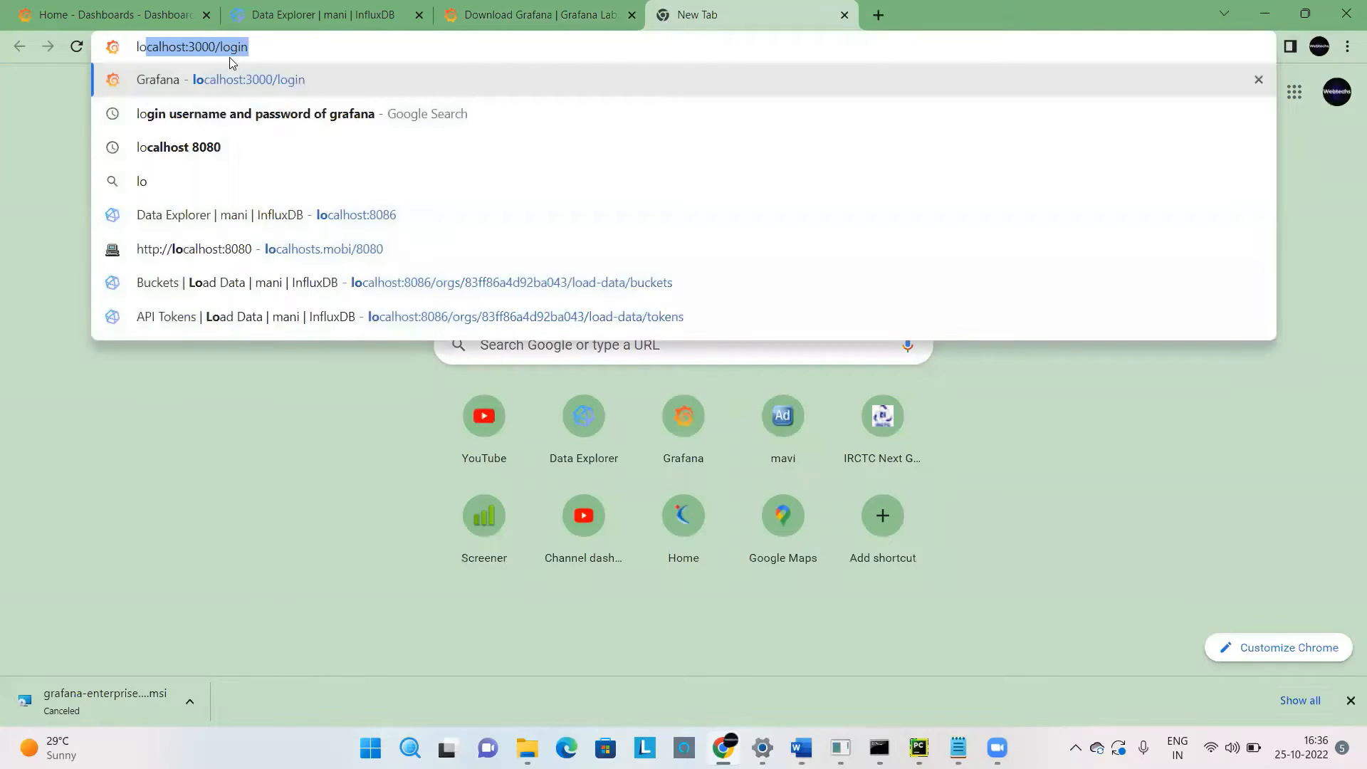
{"action": "left_click", "coordinate": [189, 46]}
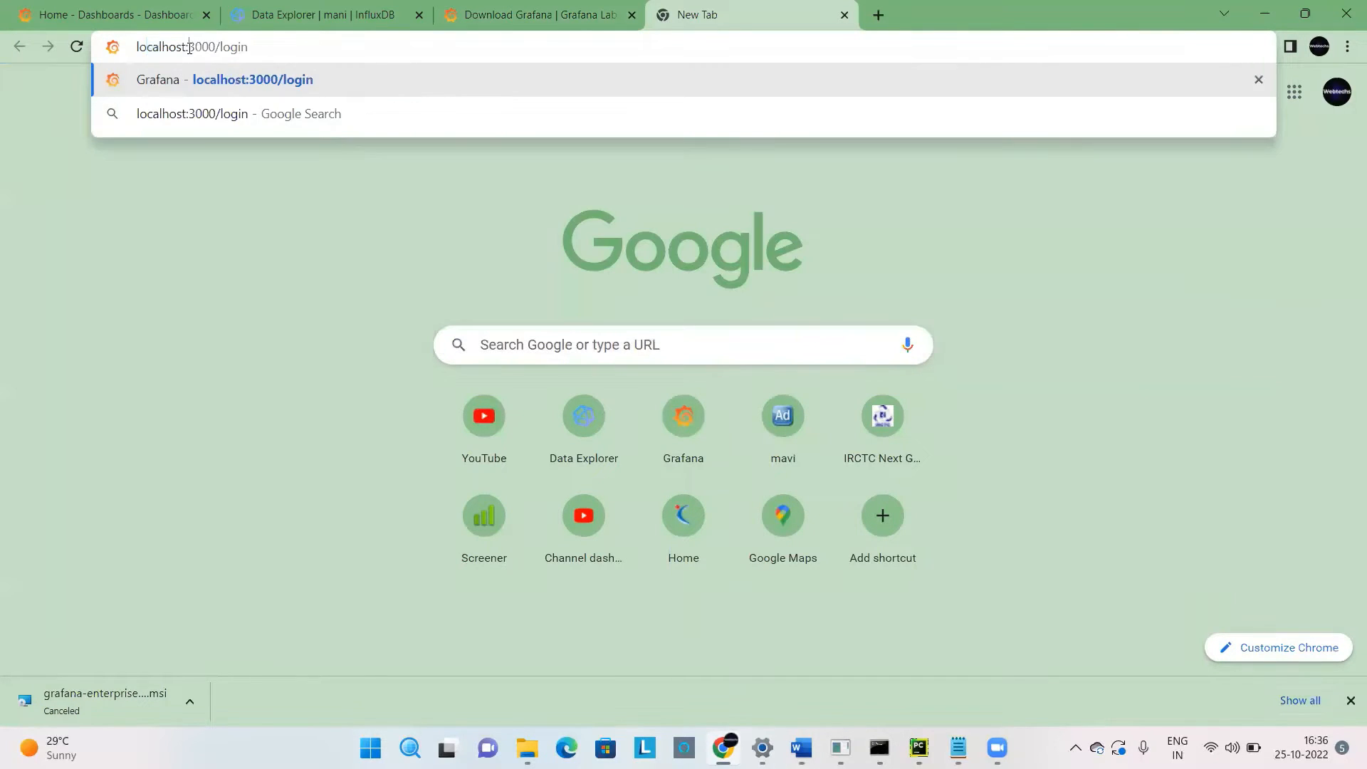
{"action": "left_click_drag", "start_coordinate": [189, 47], "coordinate": [220, 46]}
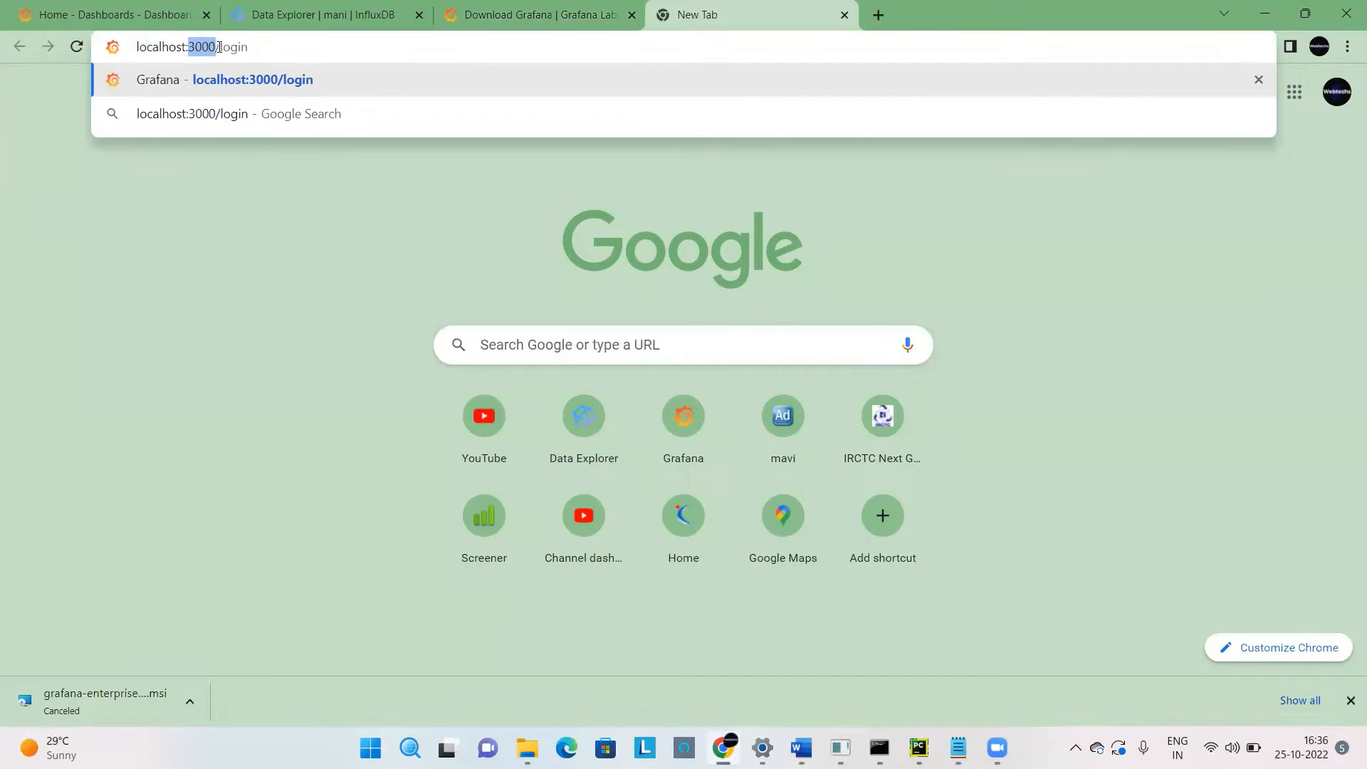
{"action": "left_click", "coordinate": [259, 47]}
{"action": "key", "text": "Return"}
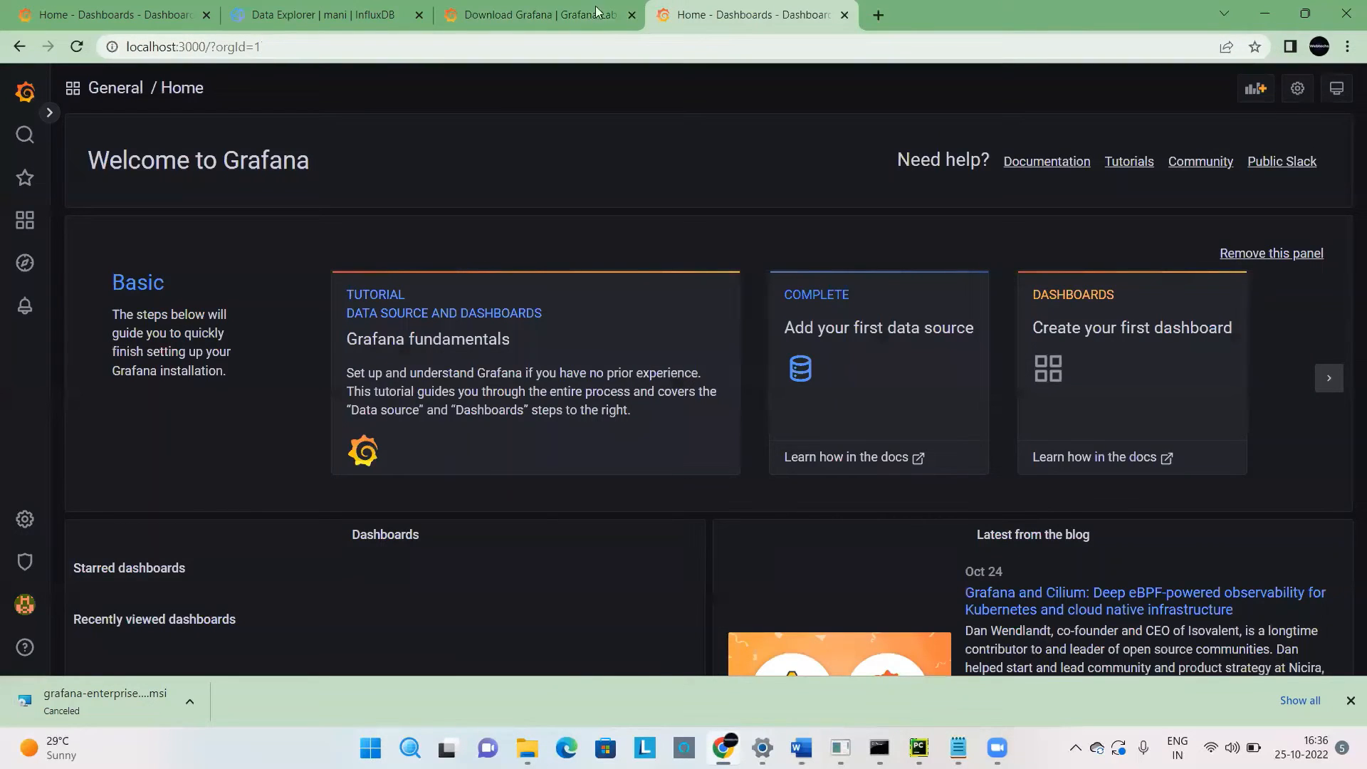
Sign out of the Grafana admin account and dismiss the browser's downloads bar.
{"action": "left_click", "coordinate": [34, 107]}
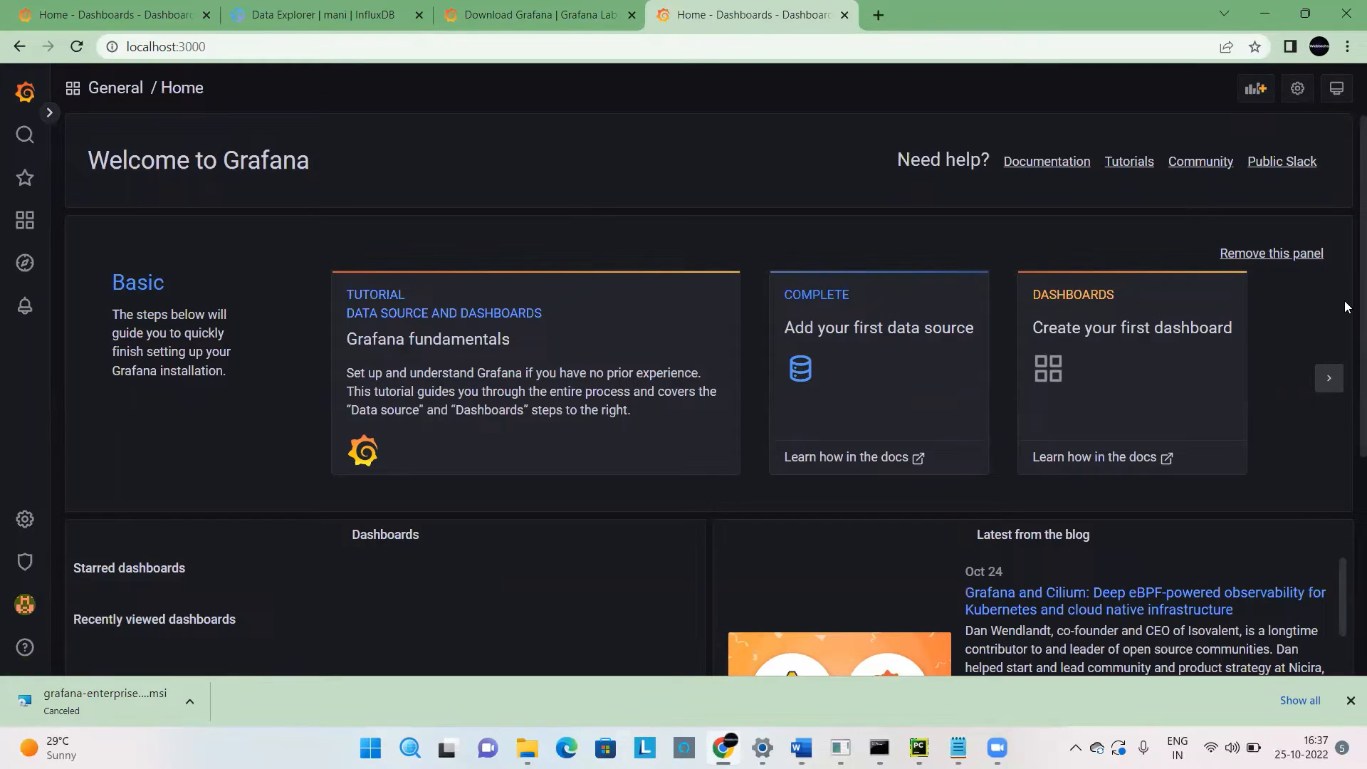
{"action": "left_click", "coordinate": [51, 114]}
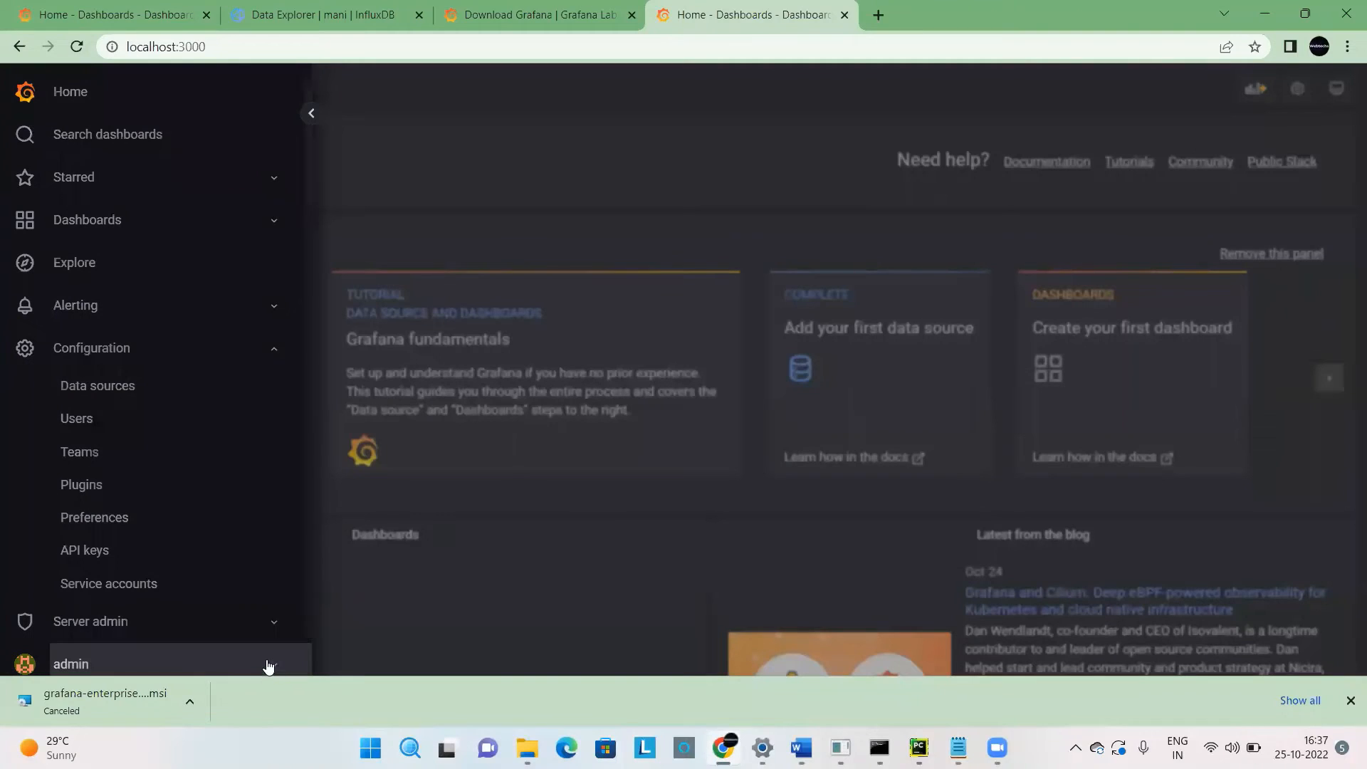
{"action": "left_click", "coordinate": [271, 663]}
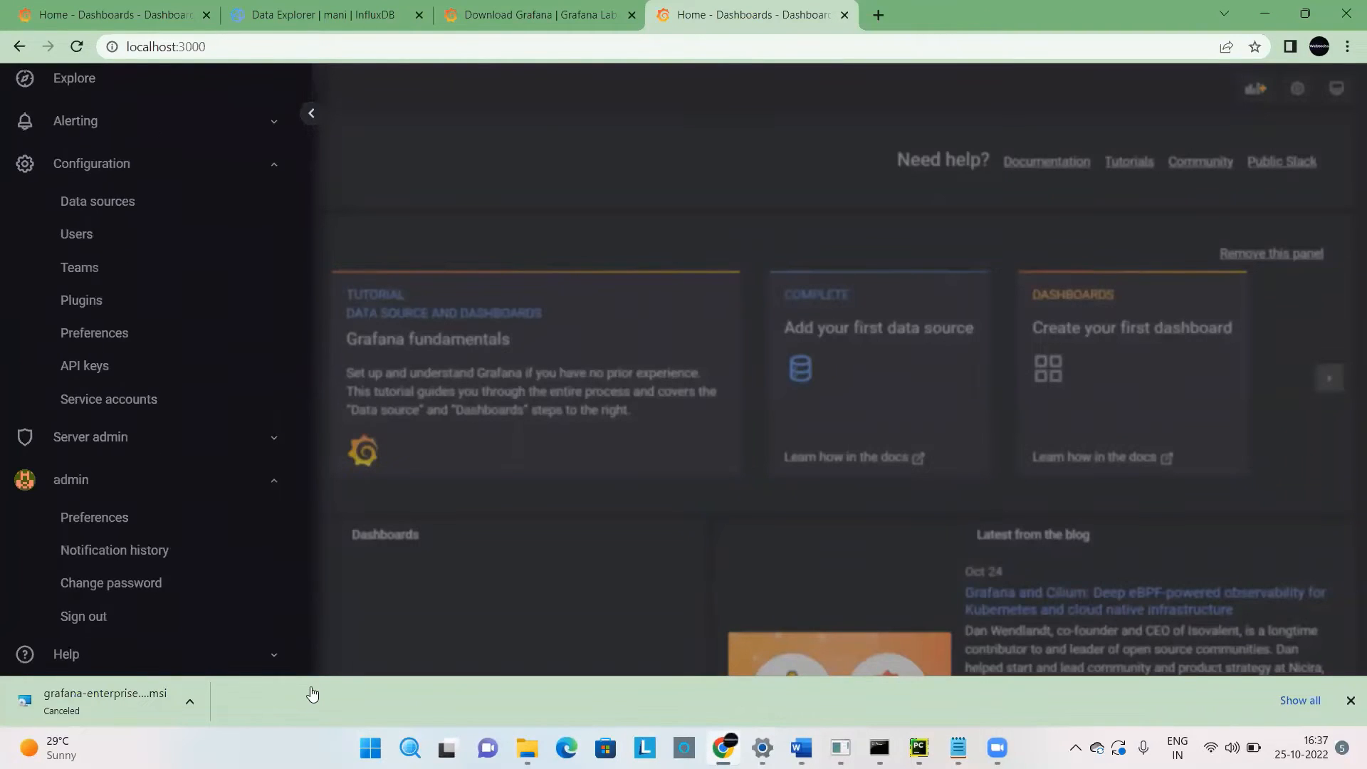
{"action": "left_click", "coordinate": [85, 617]}
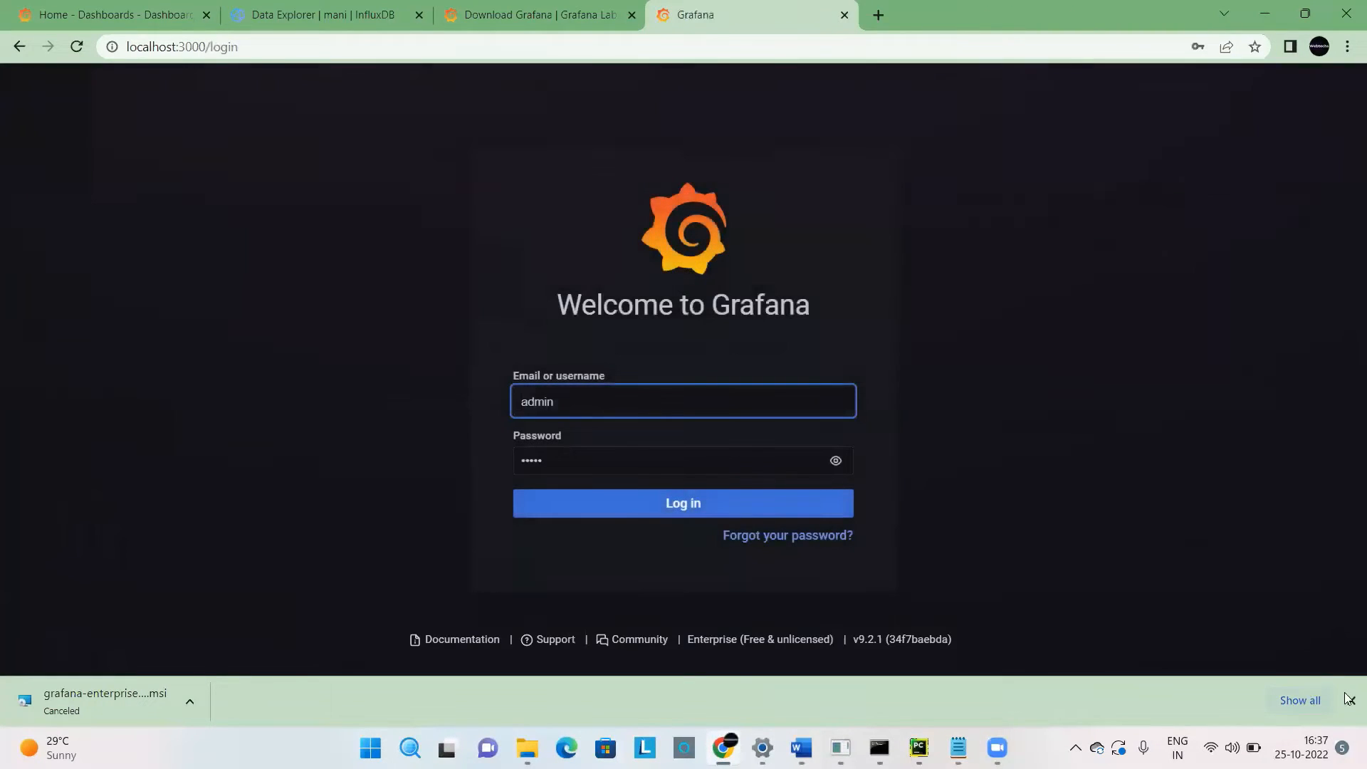
{"action": "left_click", "coordinate": [1349, 700]}
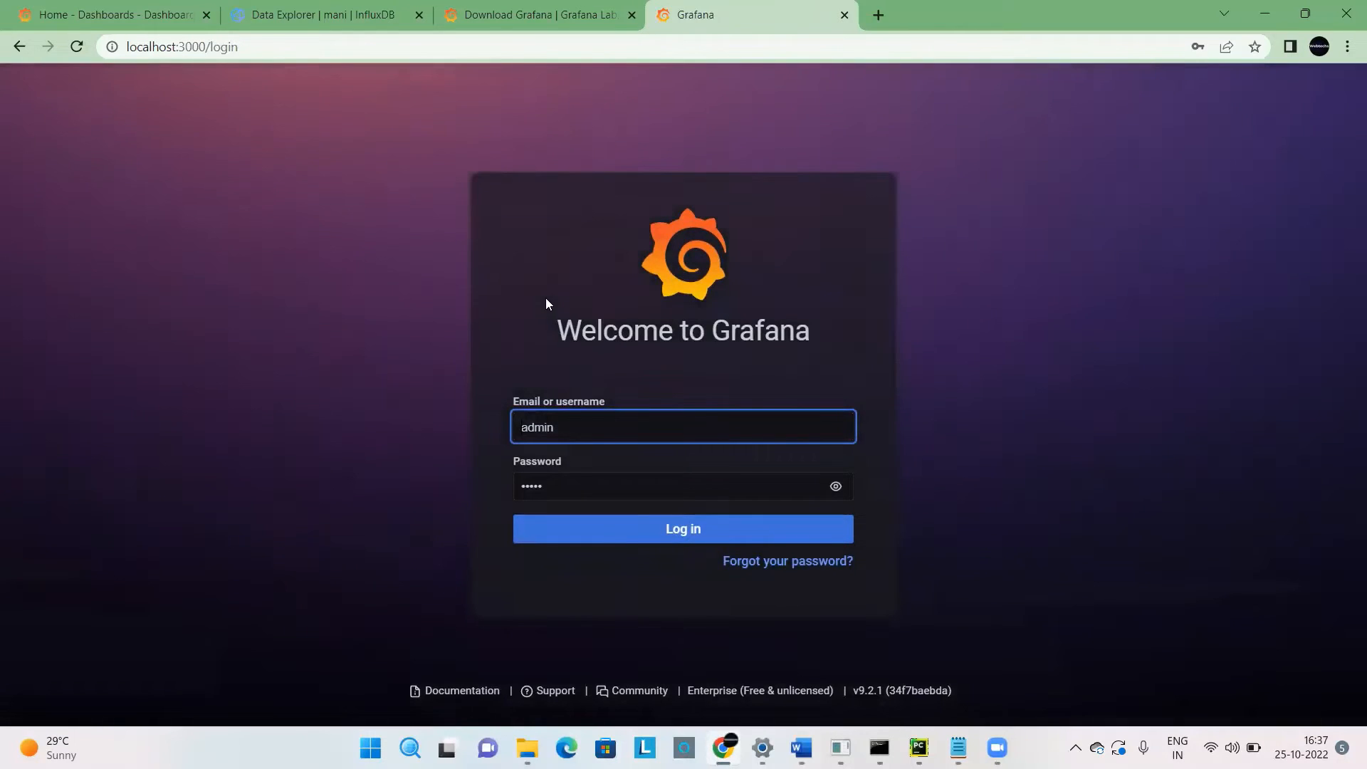
Try to log in to Grafana with the prefilled admin username and saved password.
{"action": "left_click", "coordinate": [370, 285]}
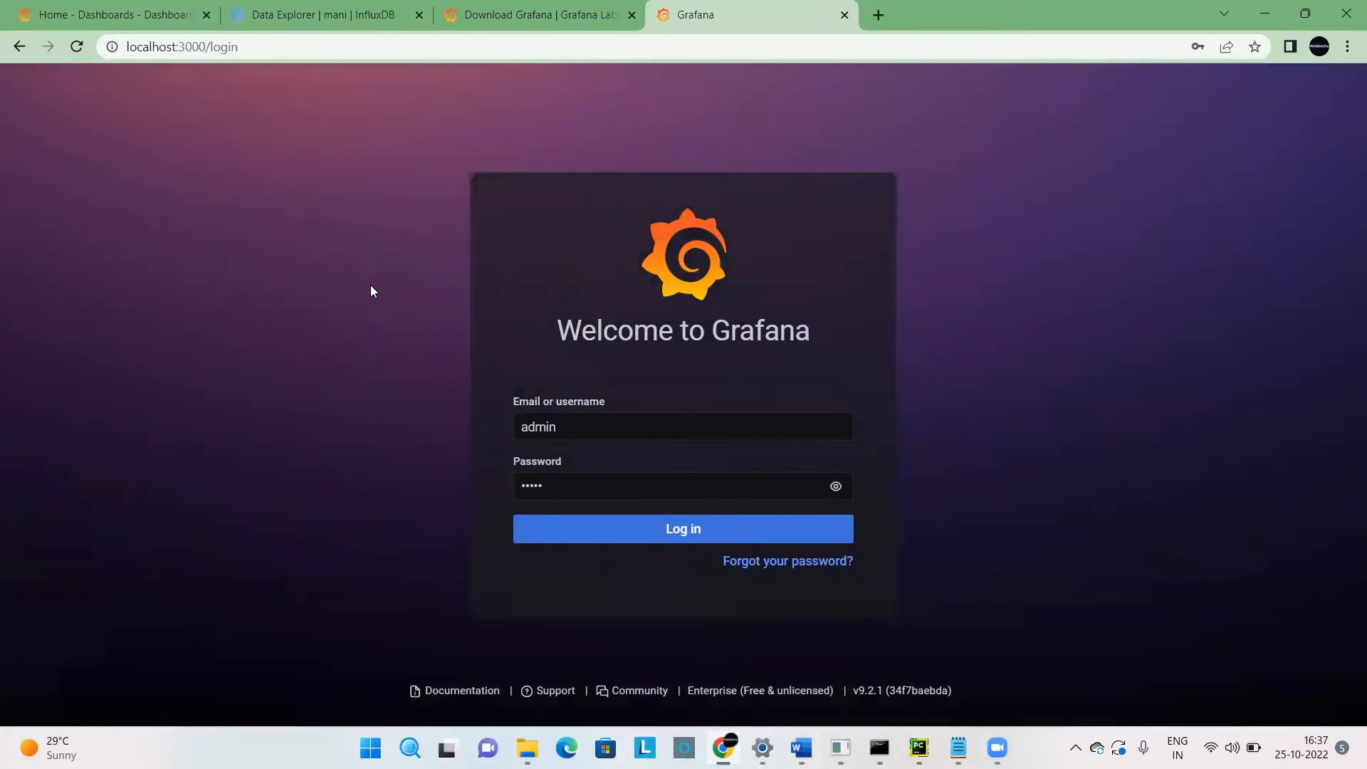
{"action": "double_click", "coordinate": [543, 428]}
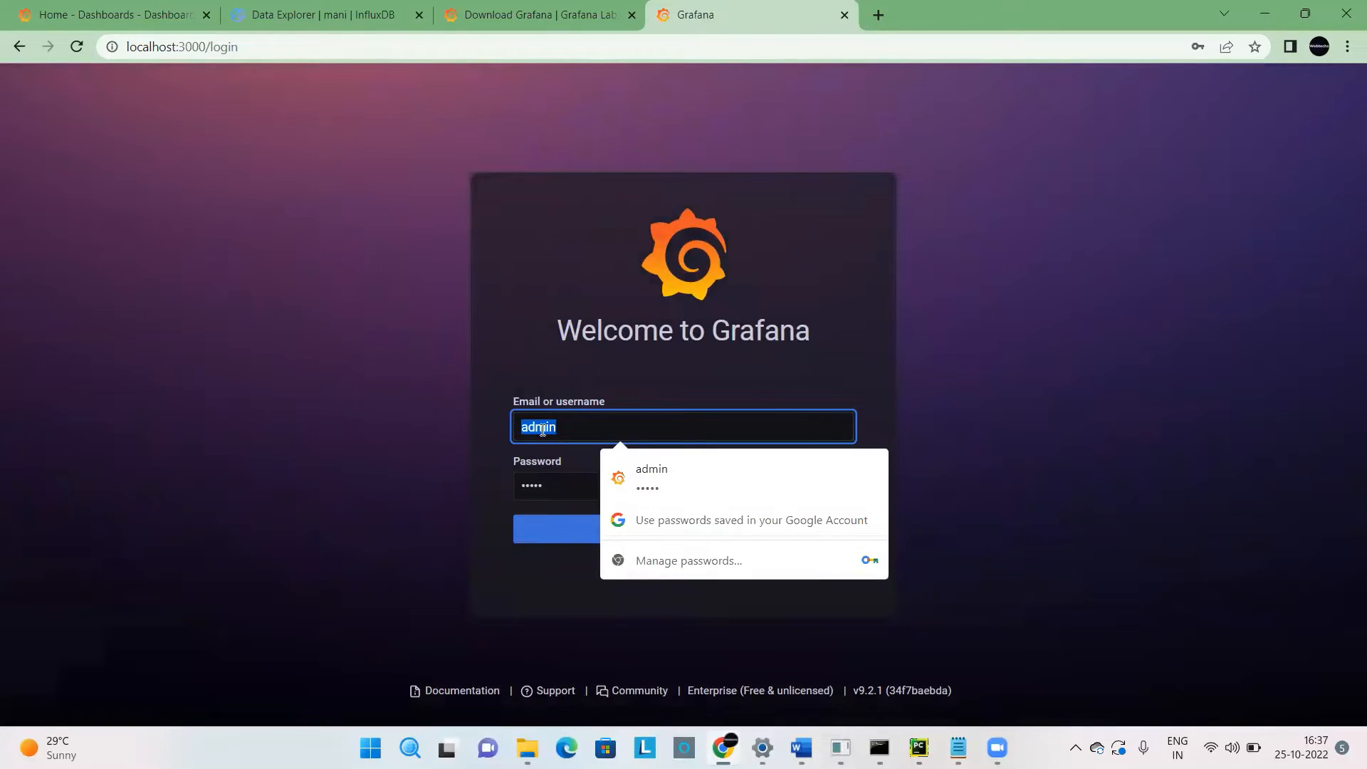
{"action": "double_click", "coordinate": [543, 485]}
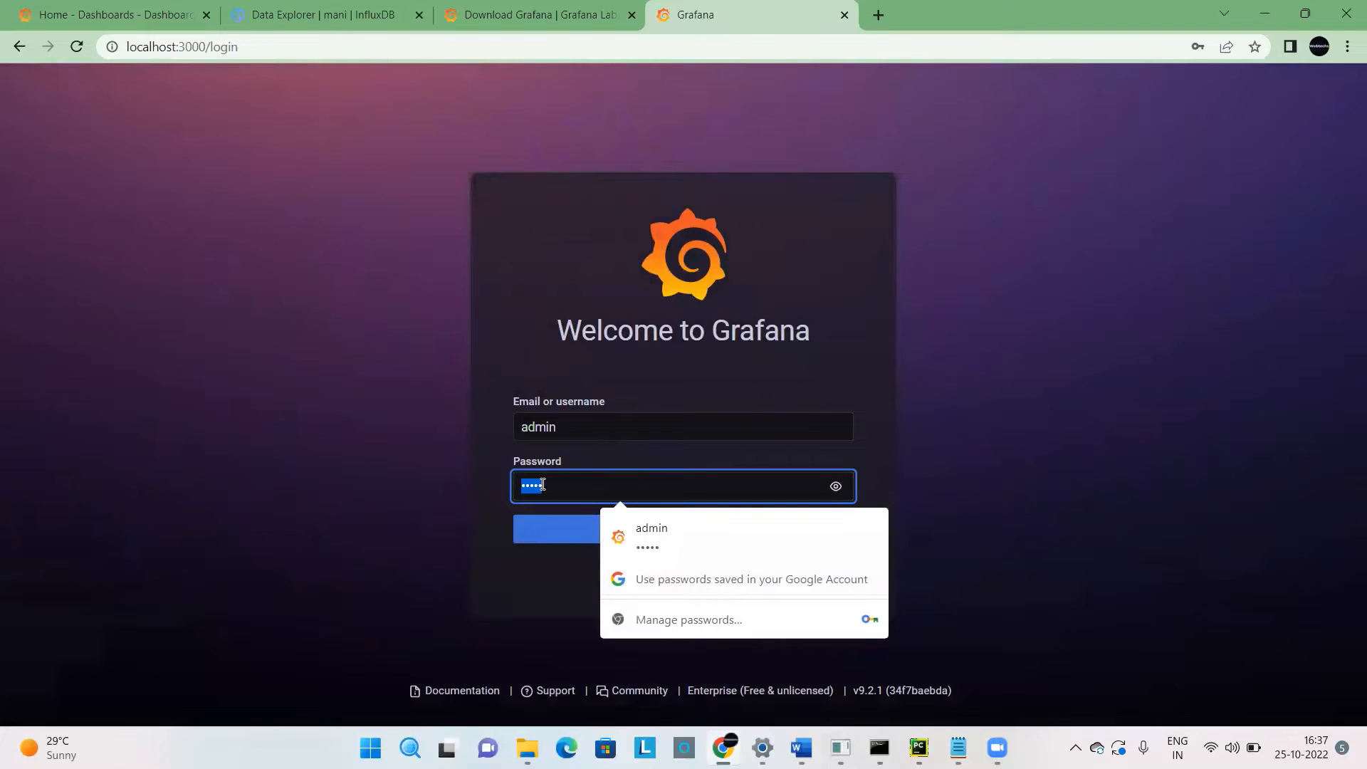
{"action": "left_click", "coordinate": [982, 472]}
{"action": "left_click", "coordinate": [699, 528]}
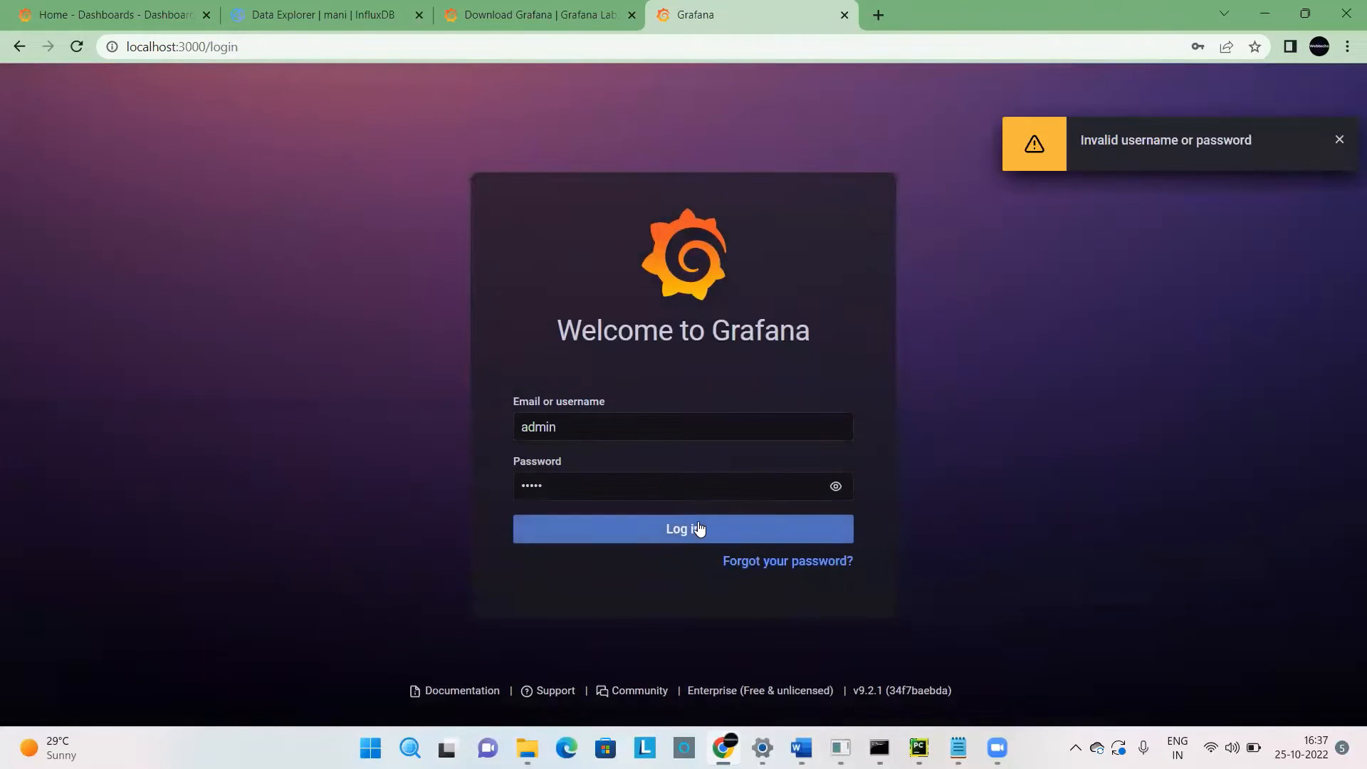
Replace the prefilled password with the account password, log in to Grafana as admin, and close the browser's password prompt.
{"action": "left_click", "coordinate": [552, 488]}
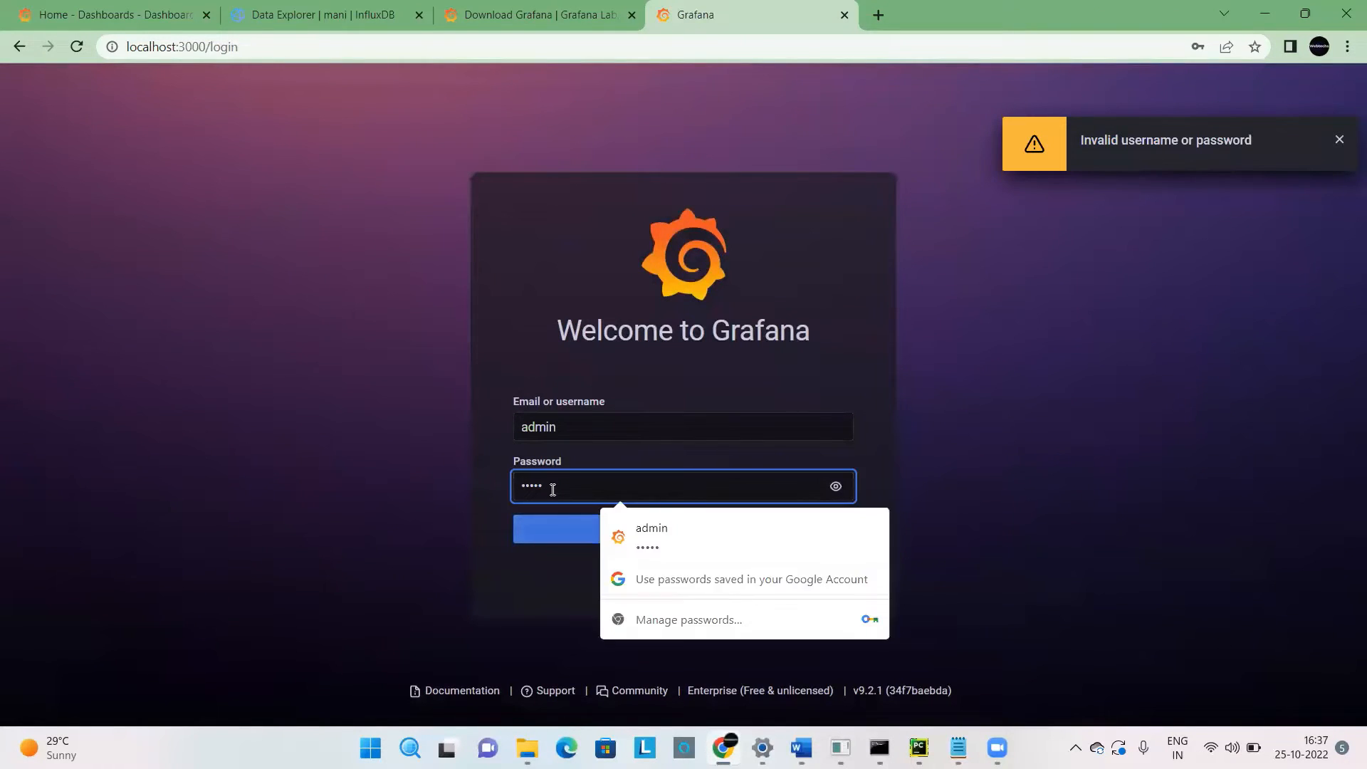
{"action": "key", "text": "BackSpace"}
{"action": "key", "text": "BackSpace"}
{"action": "key", "text": "BackSpace"}
{"action": "key", "text": "BackSpace"}
{"action": "key", "text": "BackSpace"}
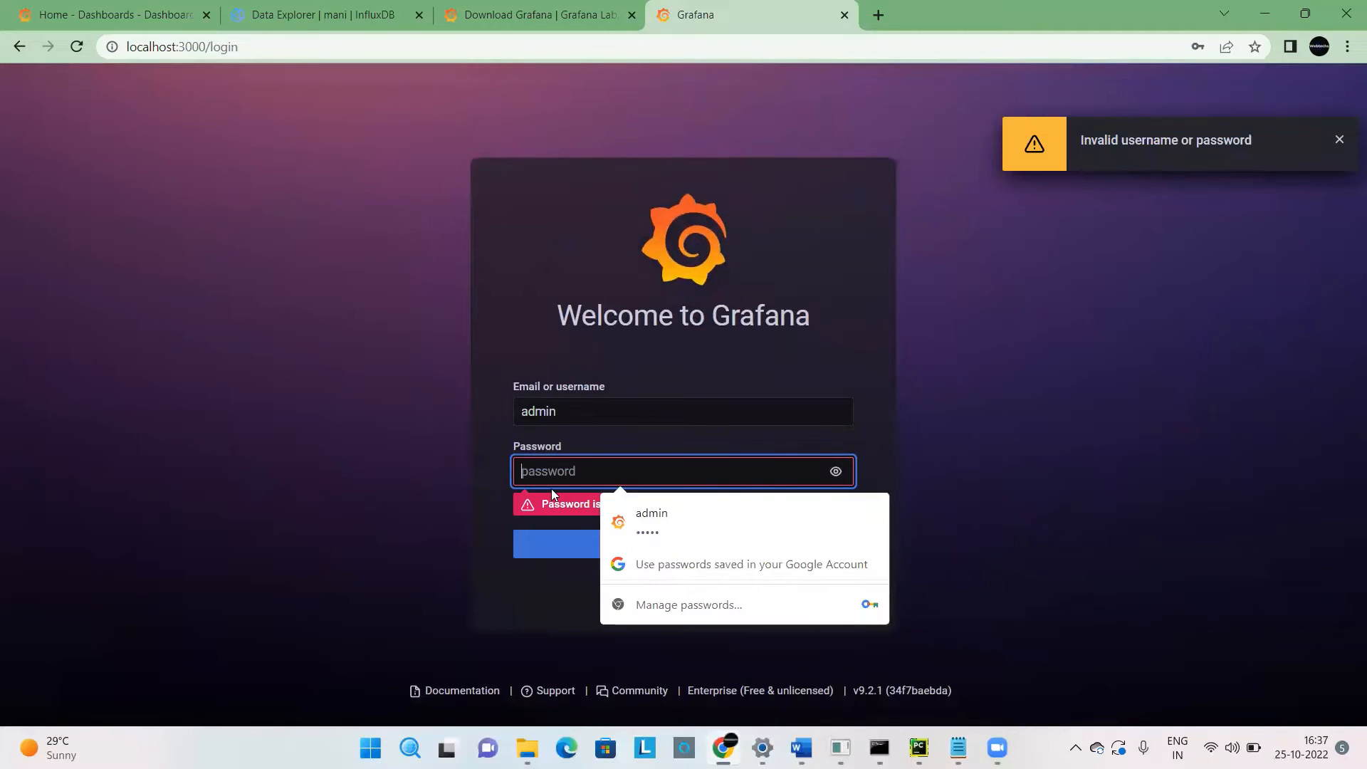
{"action": "type", "text": "••••••••"}
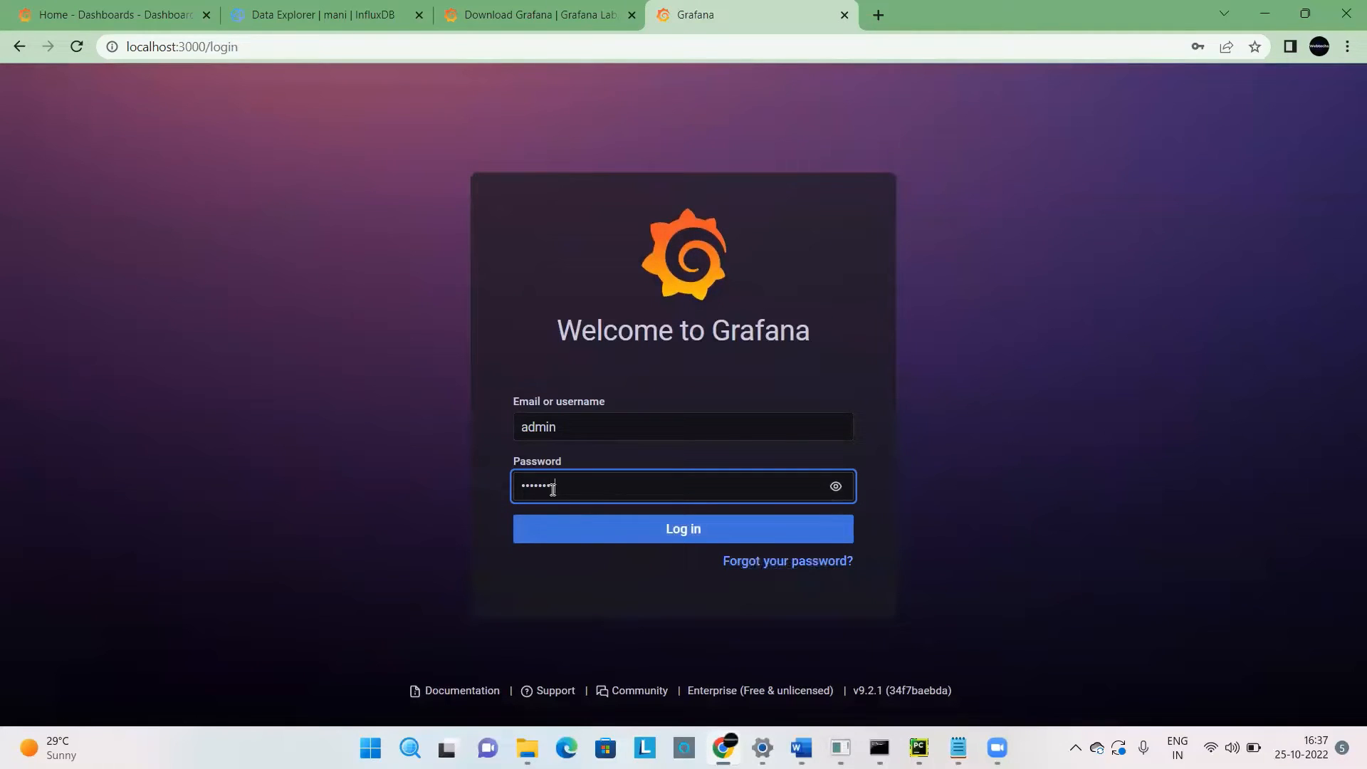
{"action": "type", "text": "•"}
{"action": "left_click", "coordinate": [645, 525]}
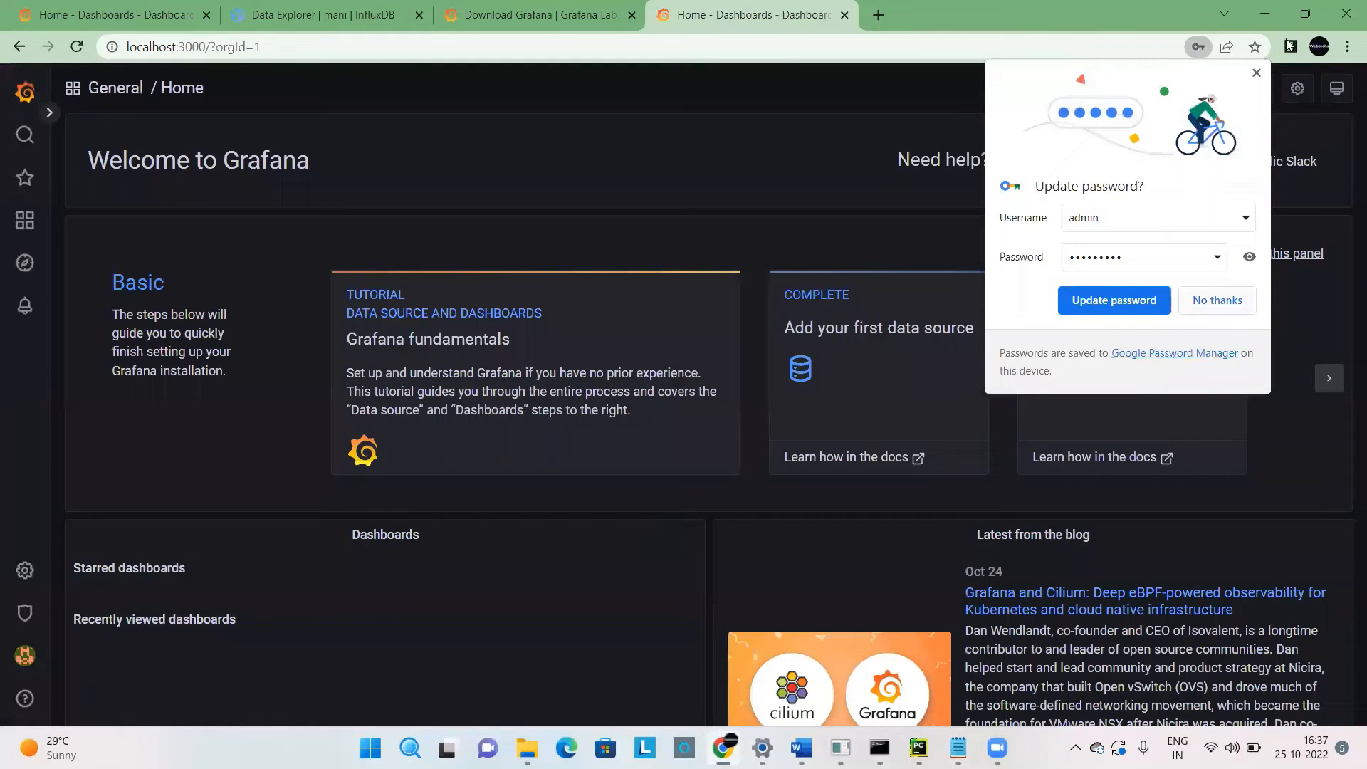
{"action": "left_click", "coordinate": [1136, 318]}
{"action": "left_click", "coordinate": [670, 214]}
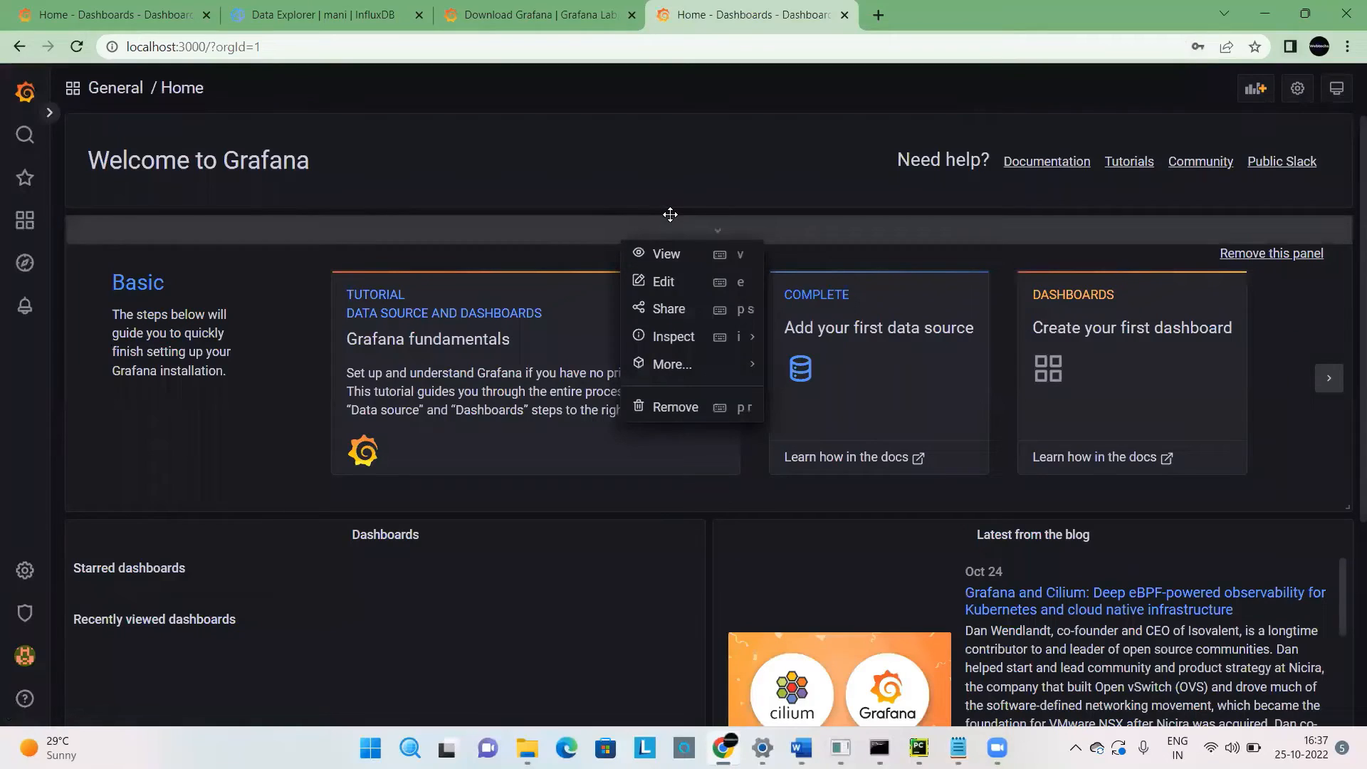
{"action": "left_click", "coordinate": [266, 493]}
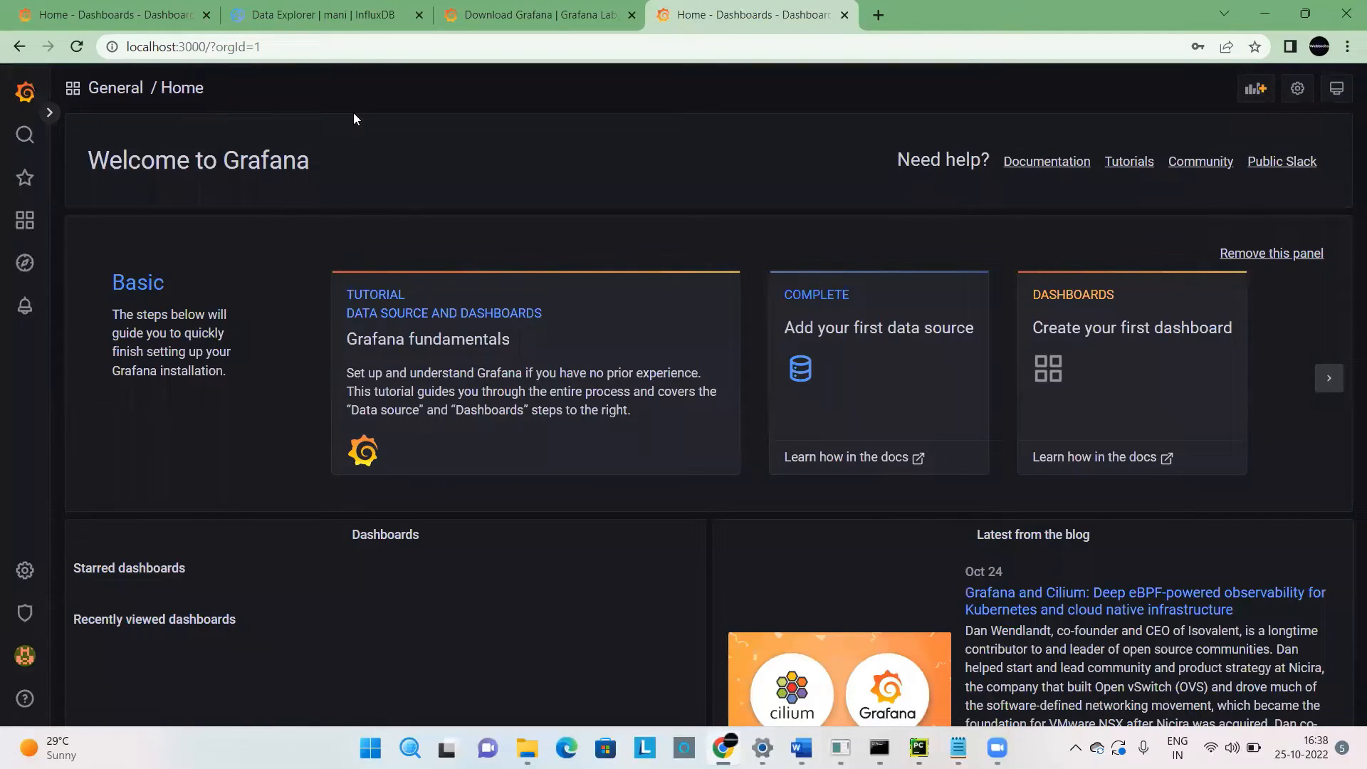
{"action": "left_click", "coordinate": [50, 114]}
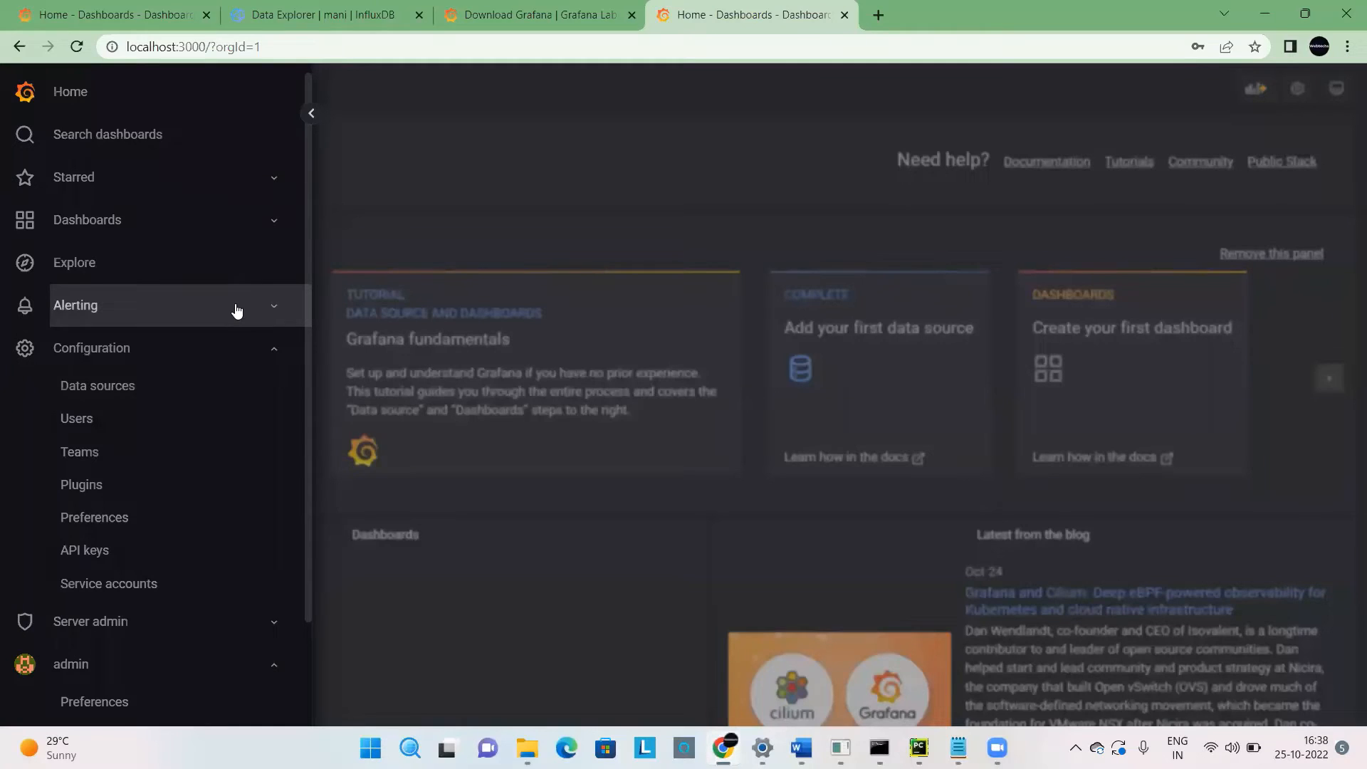
{"action": "left_click", "coordinate": [449, 168]}
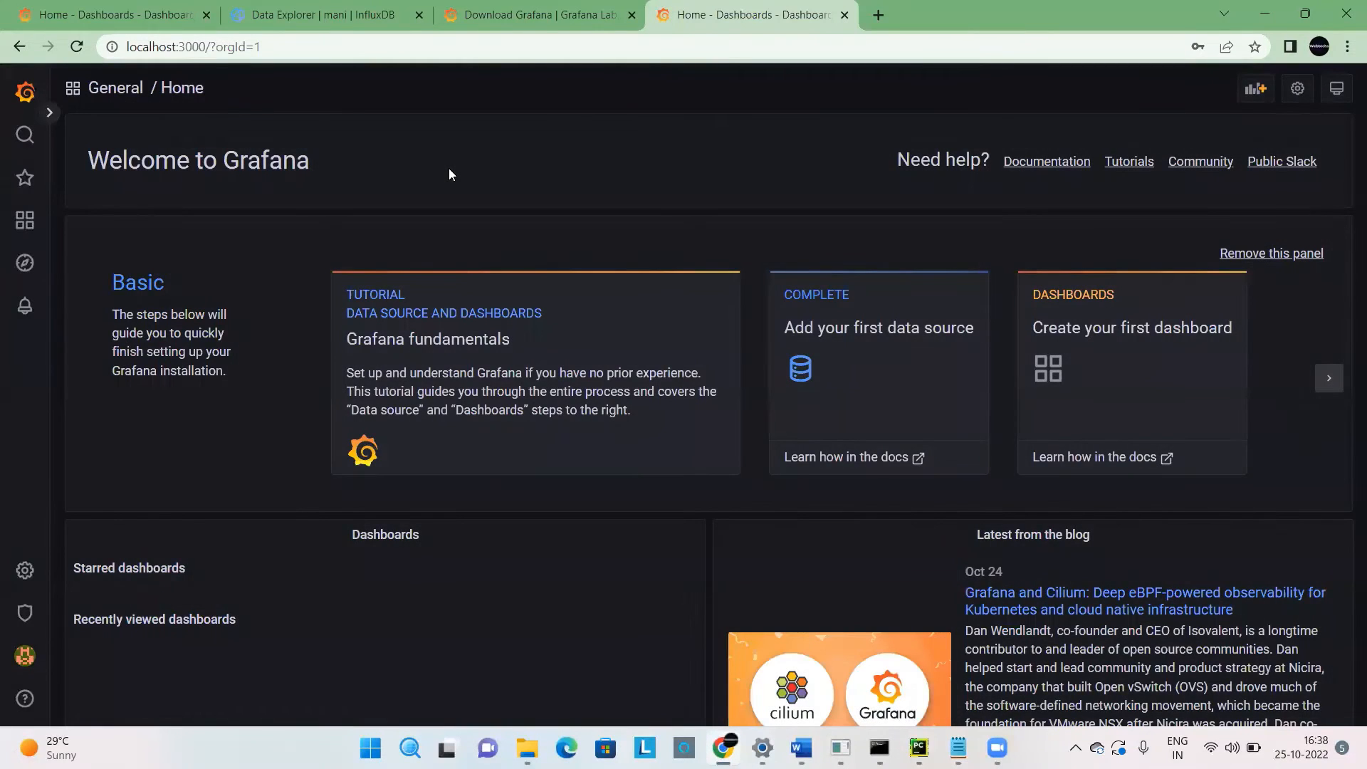
Return to the Grafana download page and point out the Standalone Windows Binaries option.
{"action": "left_click", "coordinate": [531, 12]}
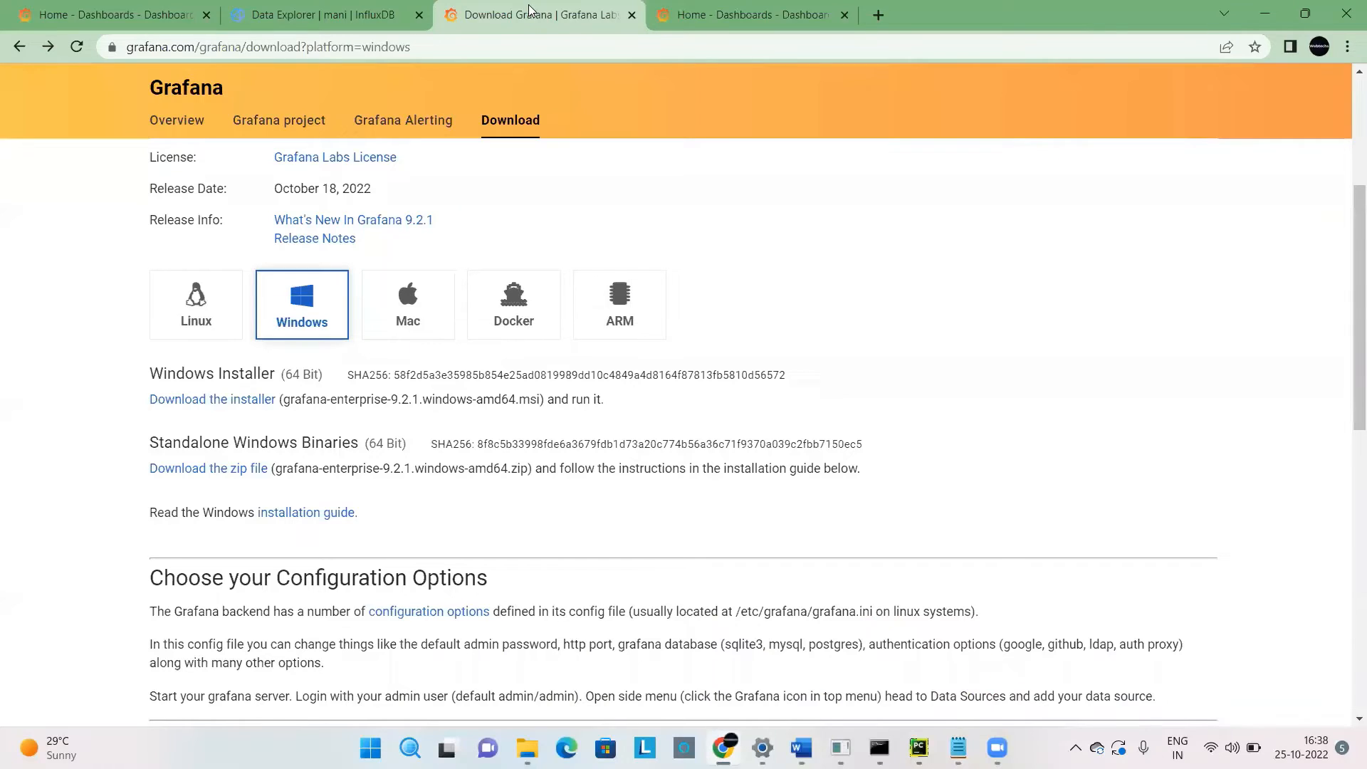
{"action": "double_click", "coordinate": [267, 444]}
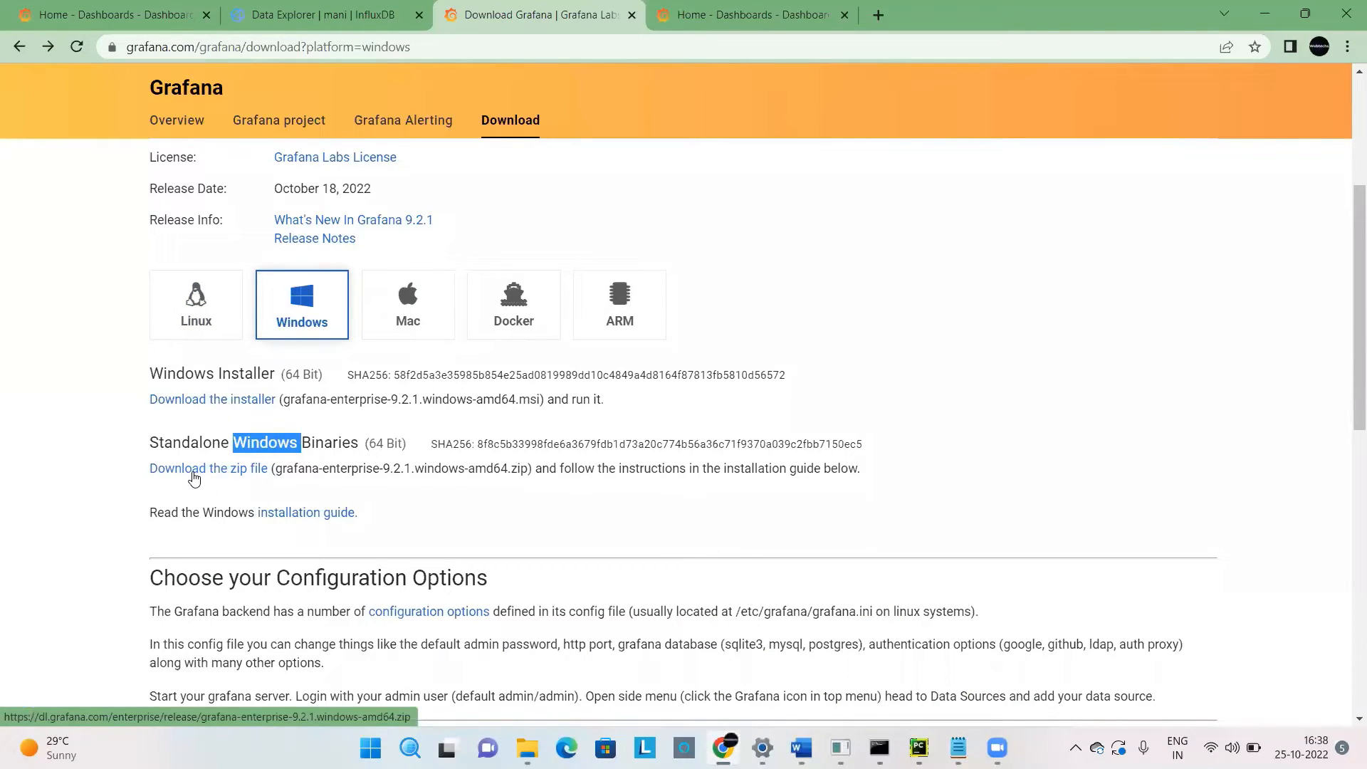
Switch to File Explorer and open the bin folder under Downloads, grafana-enterprise-9.2.1.windows-amd64, grafana-9.2.1.
{"action": "left_click", "coordinate": [527, 747]}
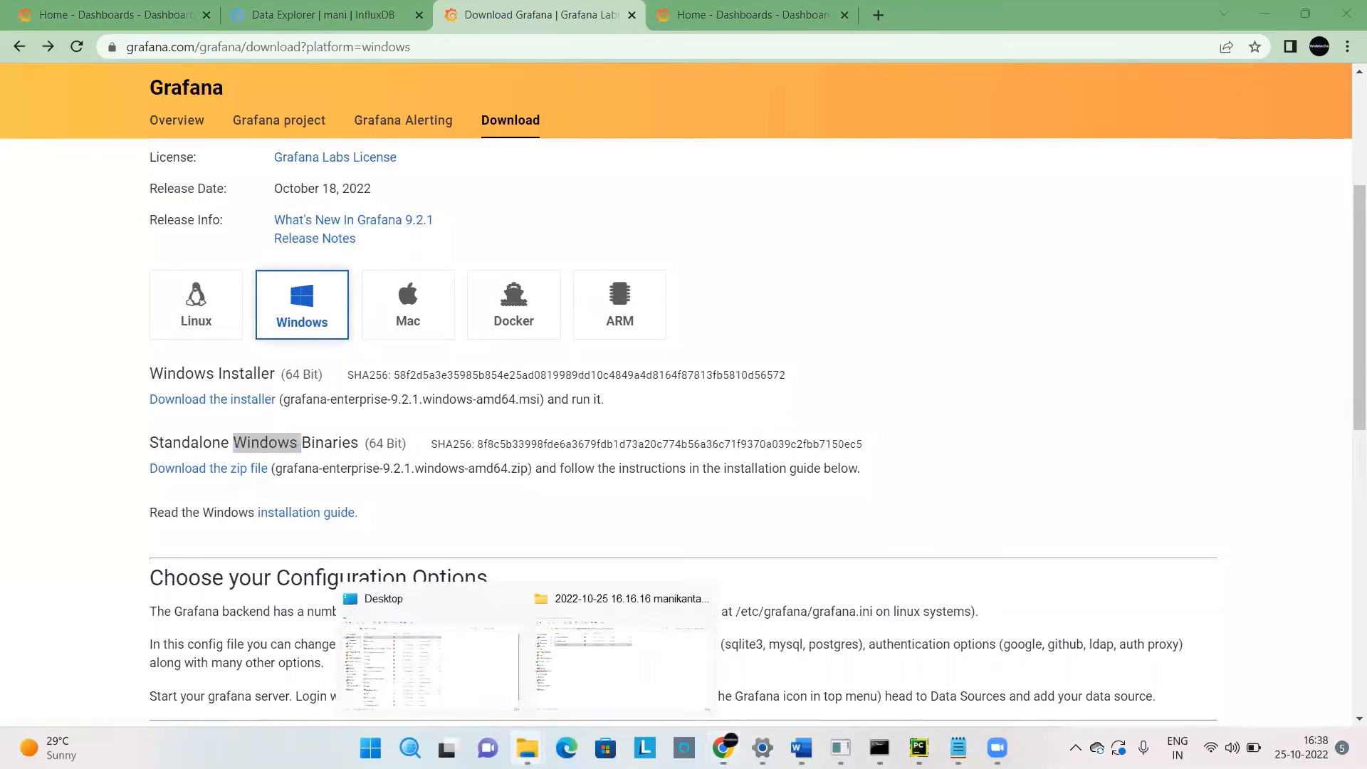
{"action": "left_click", "coordinate": [449, 701]}
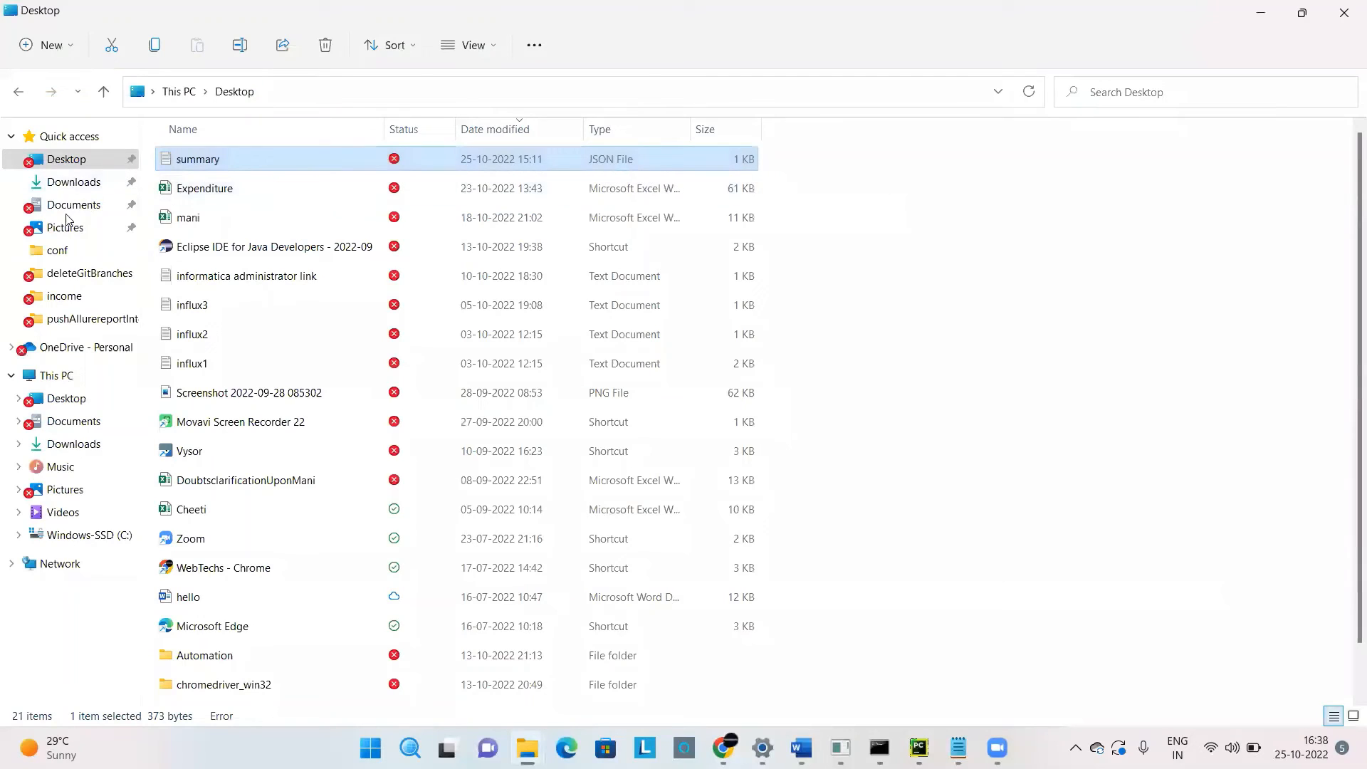
{"action": "left_click", "coordinate": [64, 183]}
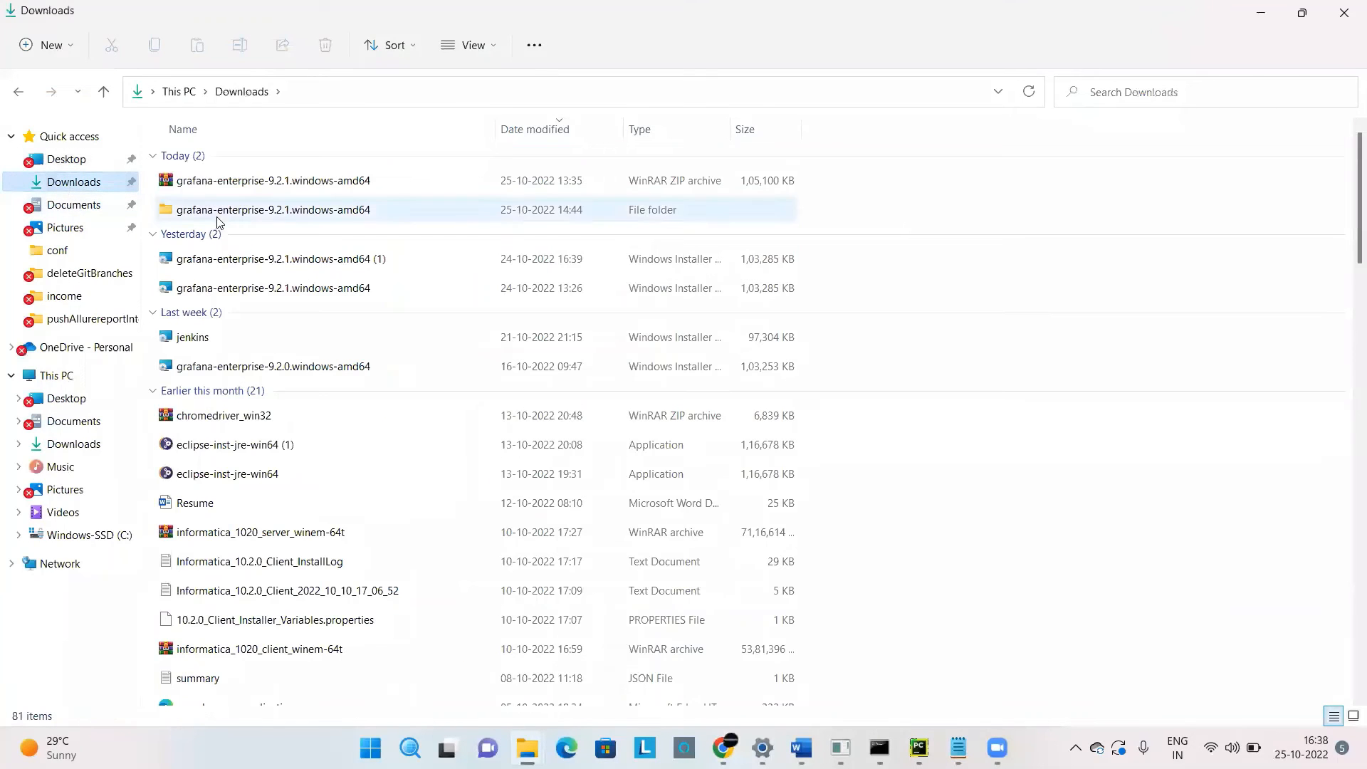
{"action": "left_click", "coordinate": [216, 217]}
{"action": "double_click", "coordinate": [216, 220]}
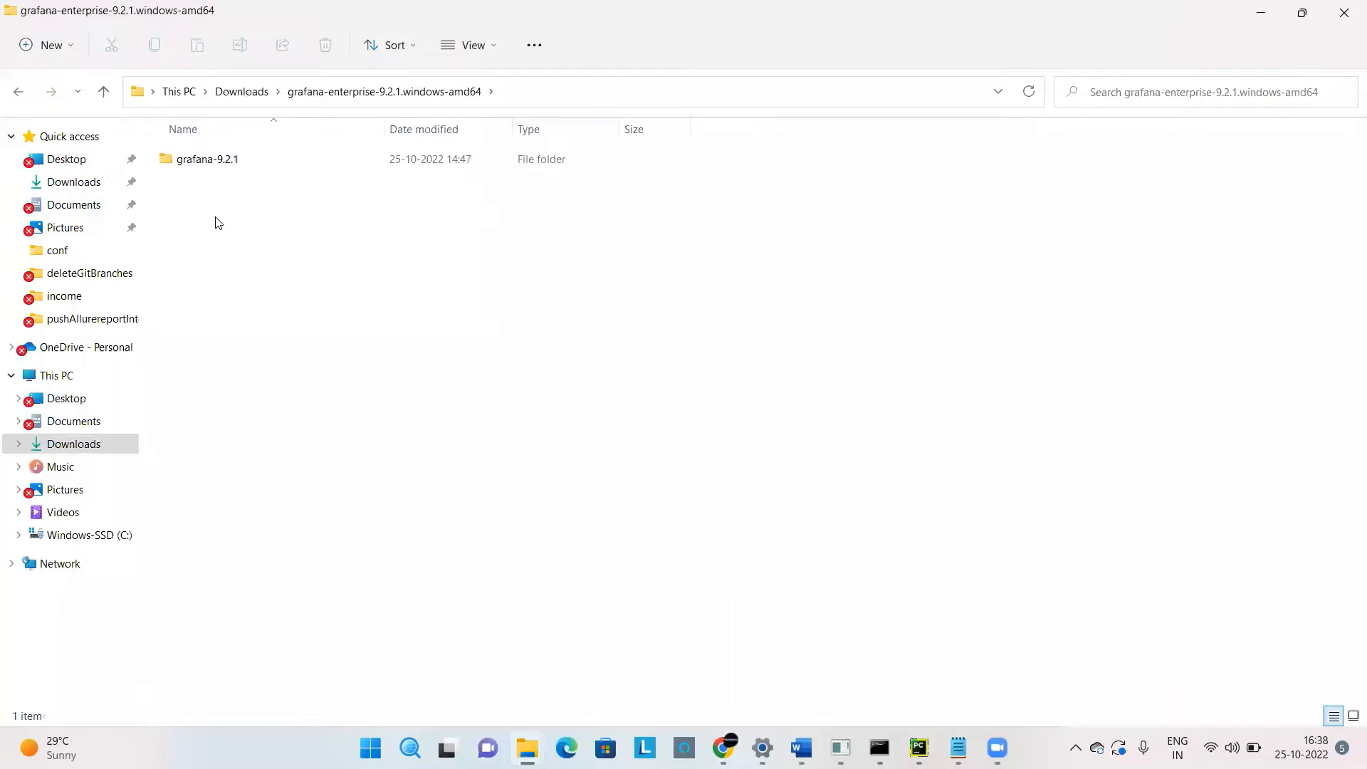
{"action": "double_click", "coordinate": [213, 165]}
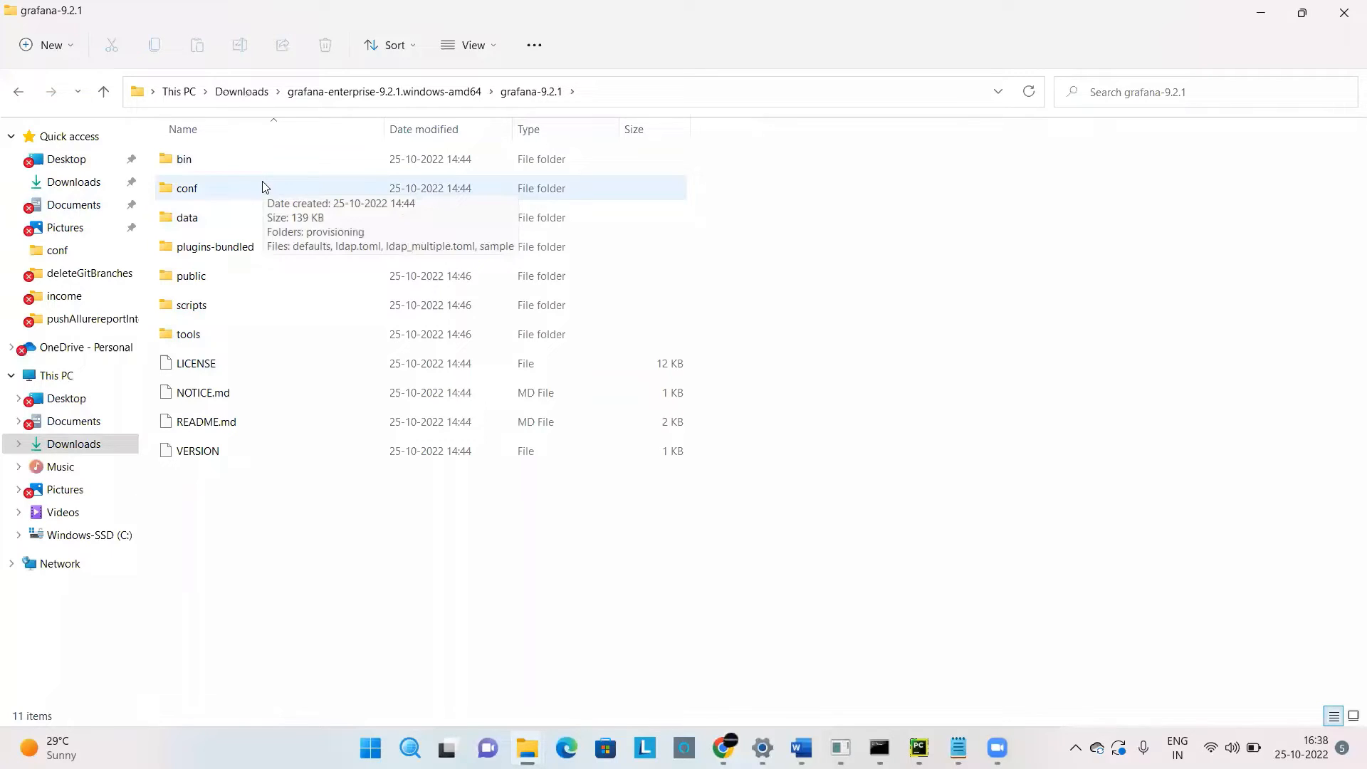
{"action": "double_click", "coordinate": [230, 160]}
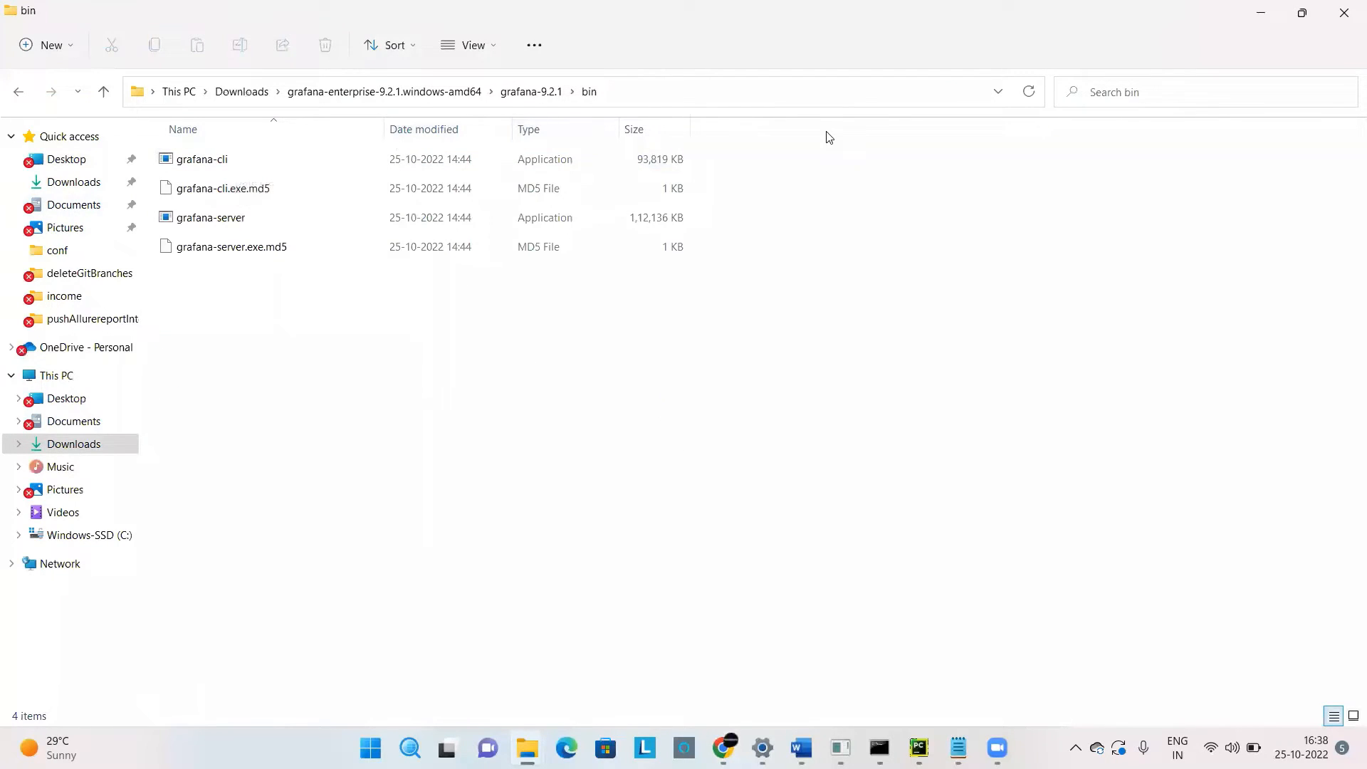
Select the grafana-server application in the bin folder, and return to the Grafana download page in Chrome.
{"action": "key", "text": "ctrl+l"}
{"action": "left_click", "coordinate": [221, 220]}
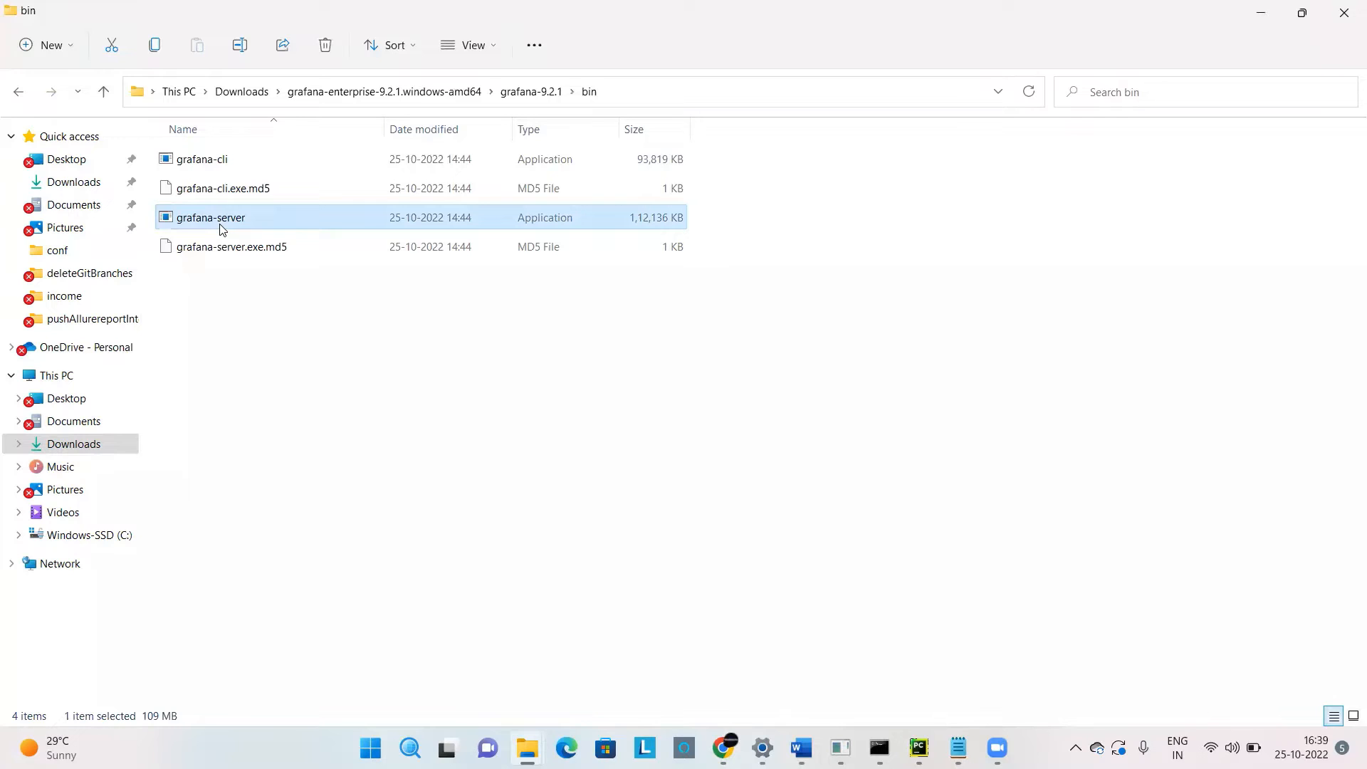
{"action": "left_click", "coordinate": [1251, 11]}
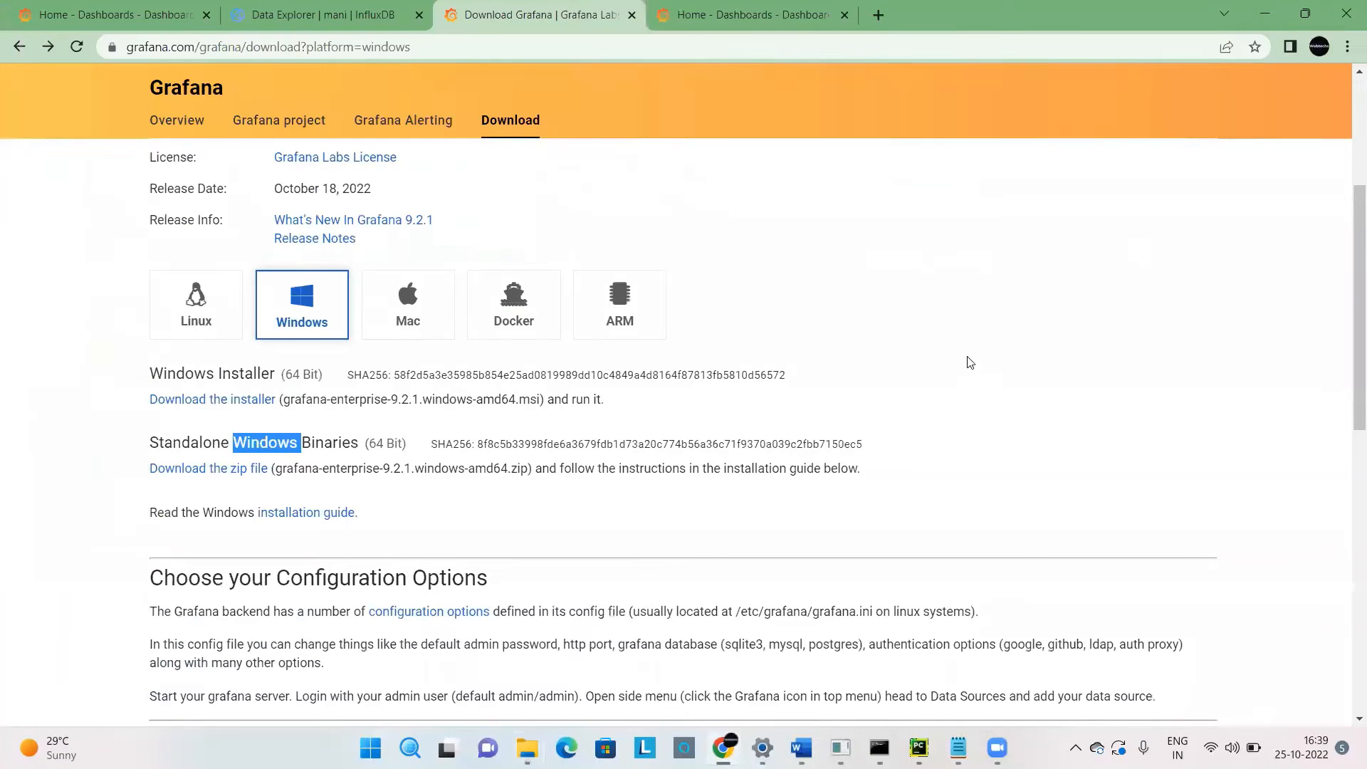
{"action": "left_click", "coordinate": [929, 292]}
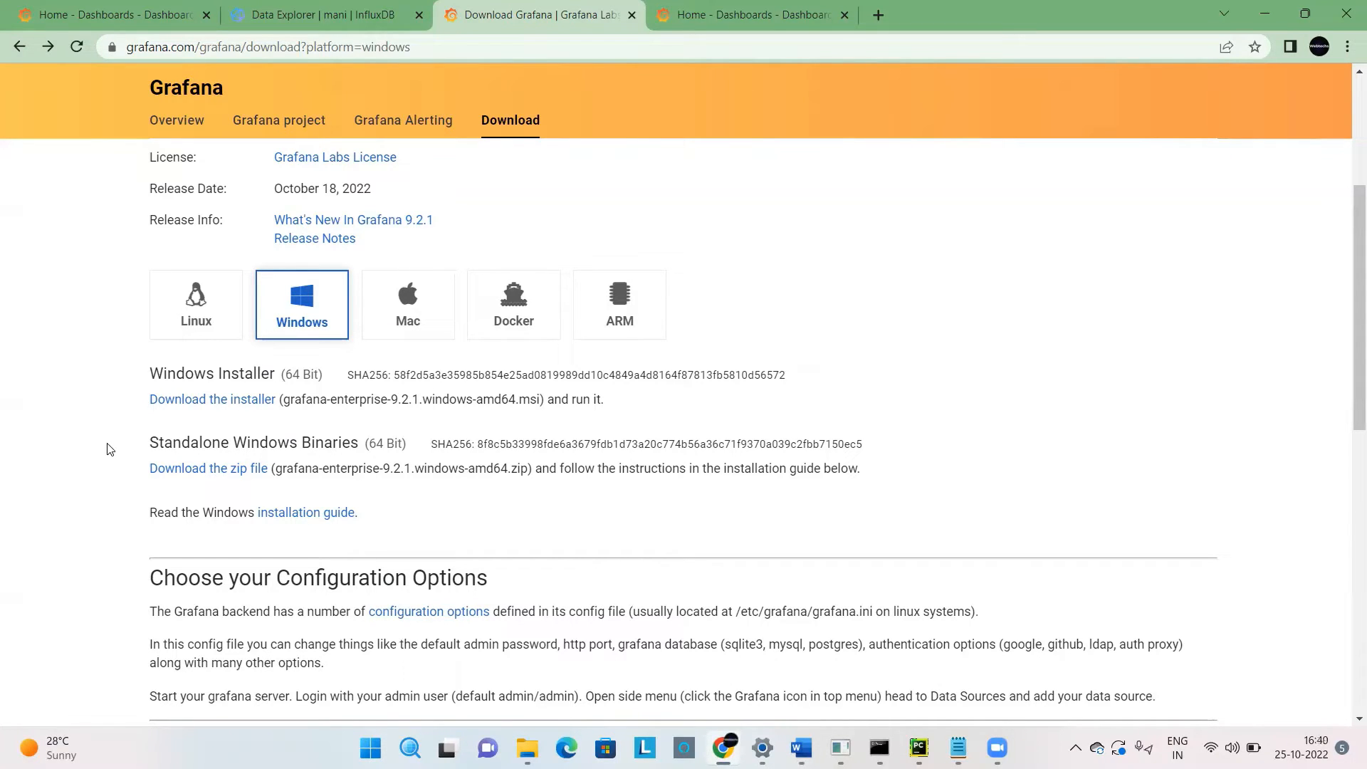
Switch to the local Grafana home page and open the Data sources page under Configuration.
{"action": "key", "text": "ctrl+Tab"}
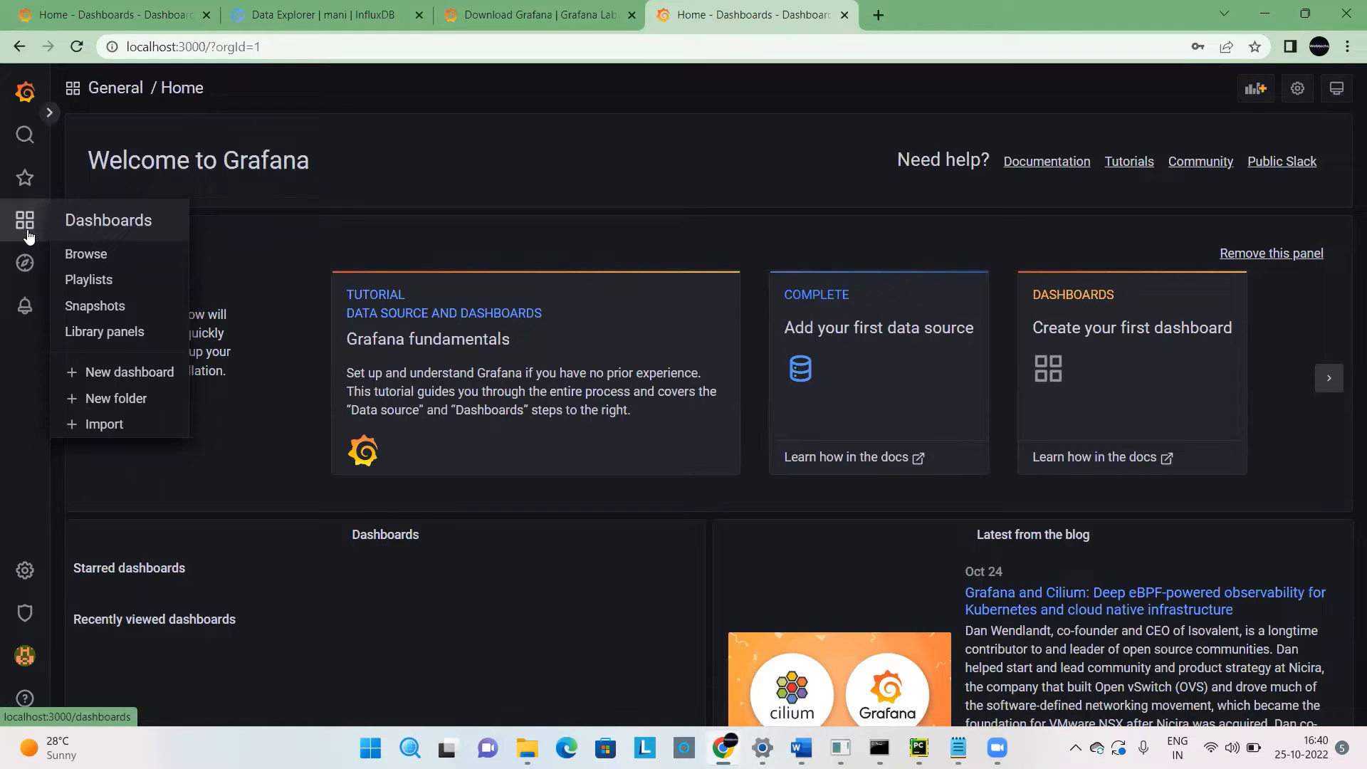
{"action": "left_click", "coordinate": [47, 113]}
{"action": "left_click", "coordinate": [406, 111]}
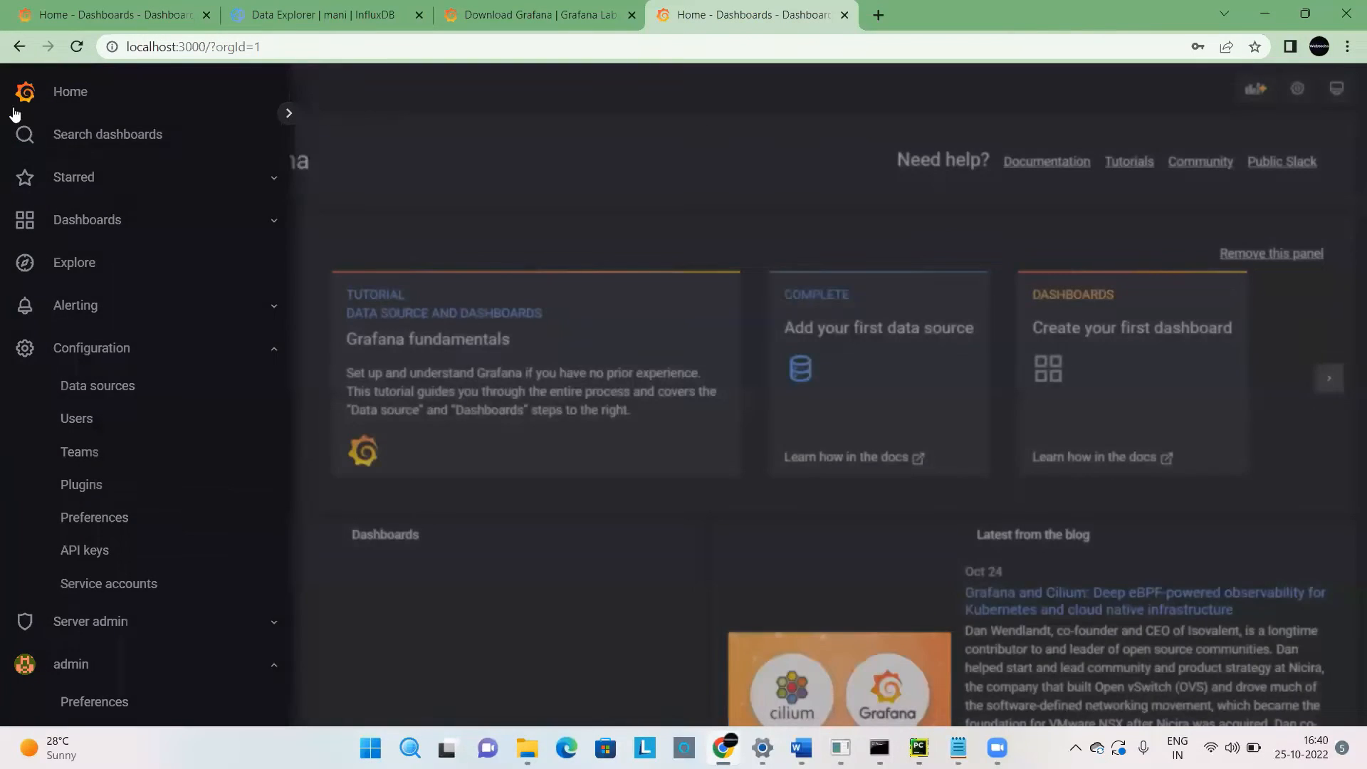
{"action": "left_click", "coordinate": [49, 116]}
{"action": "left_click", "coordinate": [49, 117]}
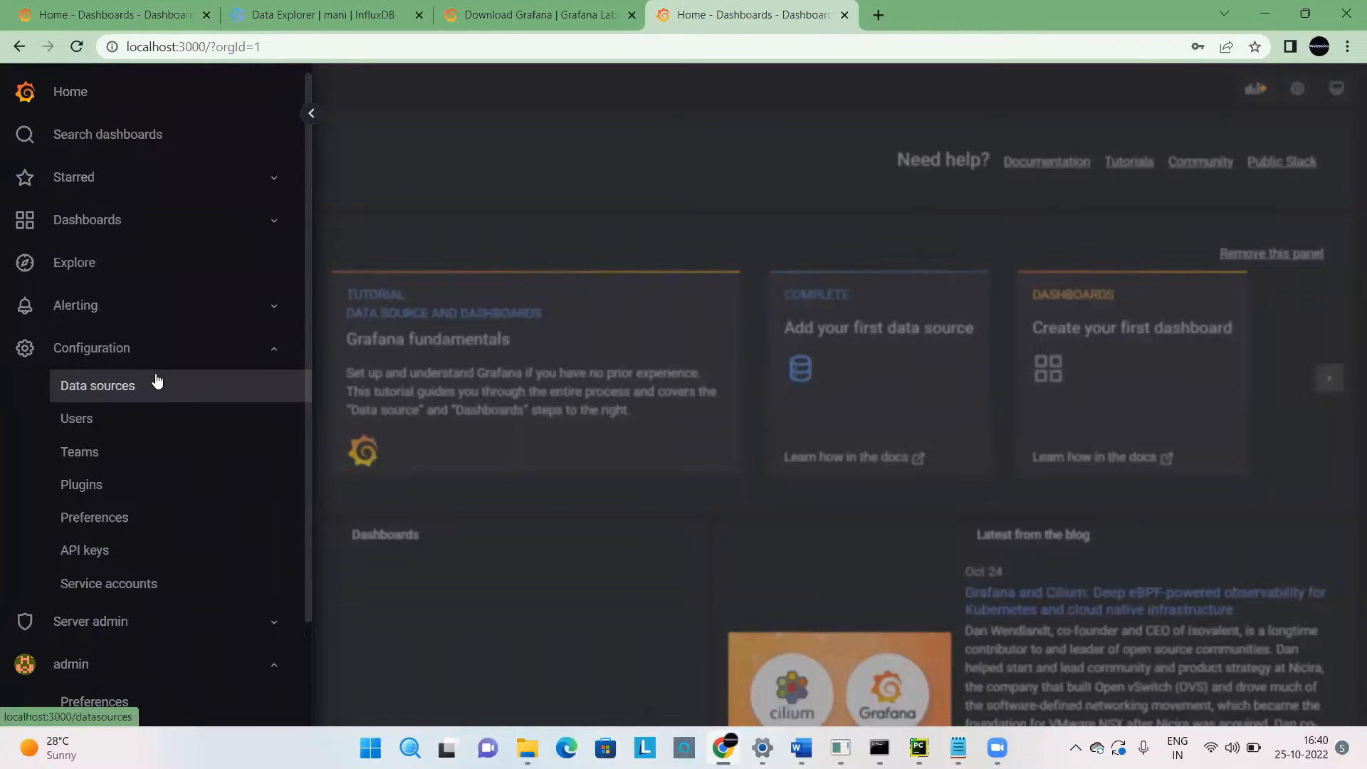
{"action": "scroll", "coordinate": [306, 363], "scroll_direction": "down", "scroll_amount": 2}
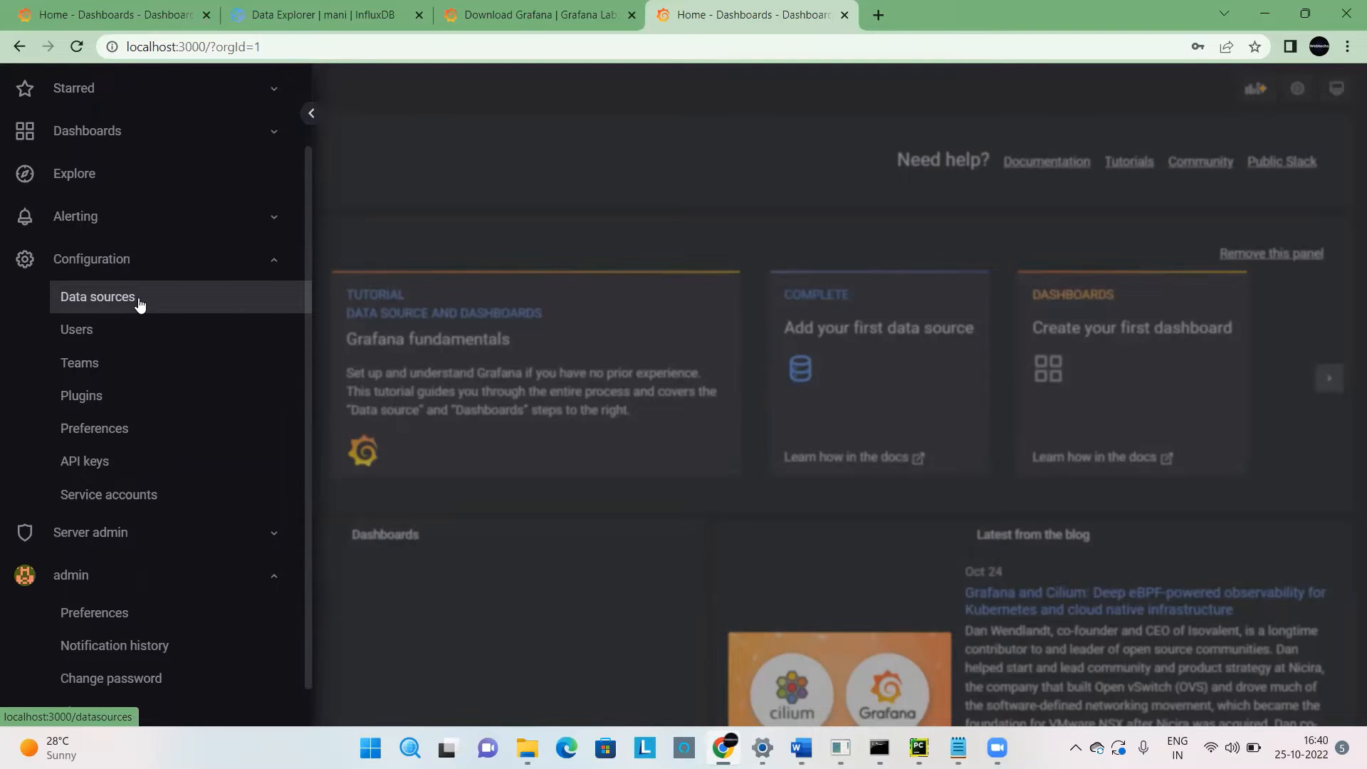
{"action": "left_click", "coordinate": [139, 304]}
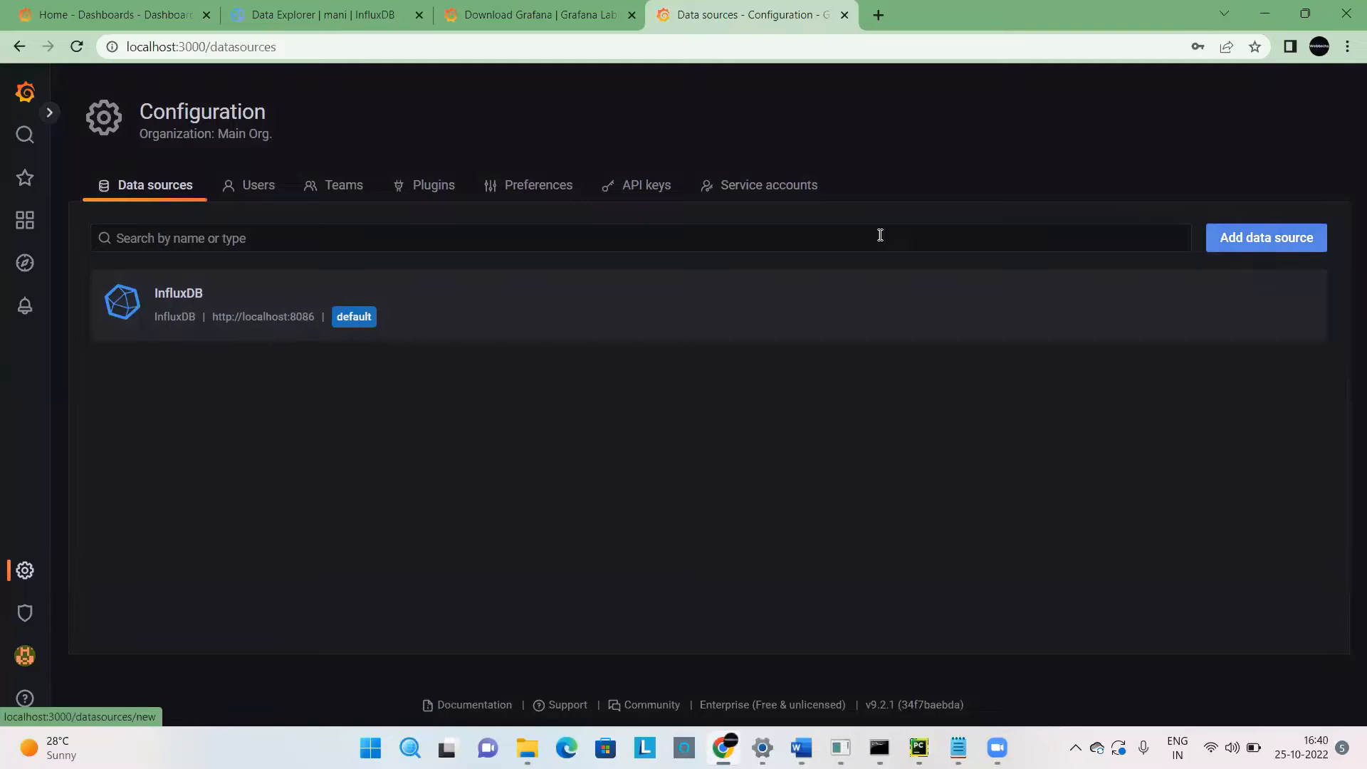
Open the existing InfluxDB data source's settings, review its name, and choose Flux as the query language.
{"action": "left_click", "coordinate": [166, 294]}
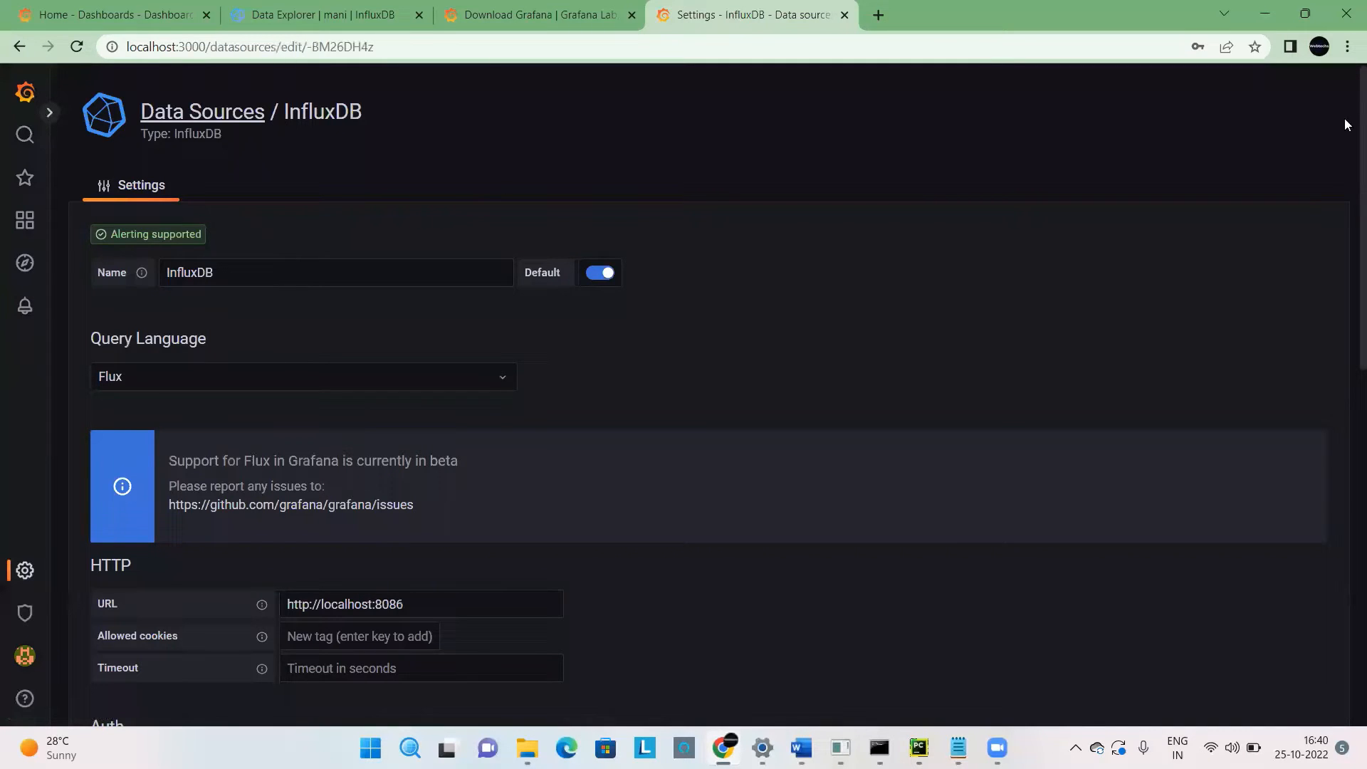
{"action": "scroll", "coordinate": [1344, 120], "scroll_direction": "down", "scroll_amount": 1}
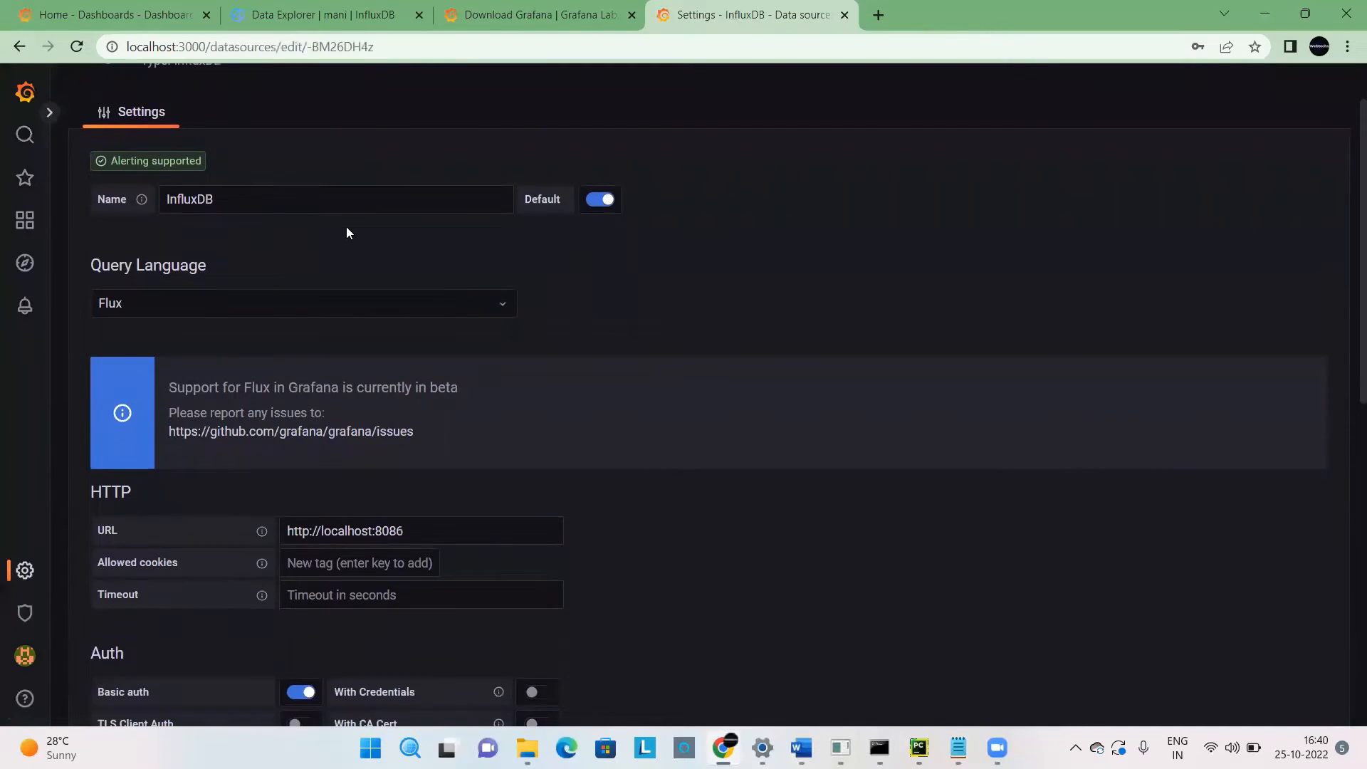
{"action": "left_click", "coordinate": [280, 200]}
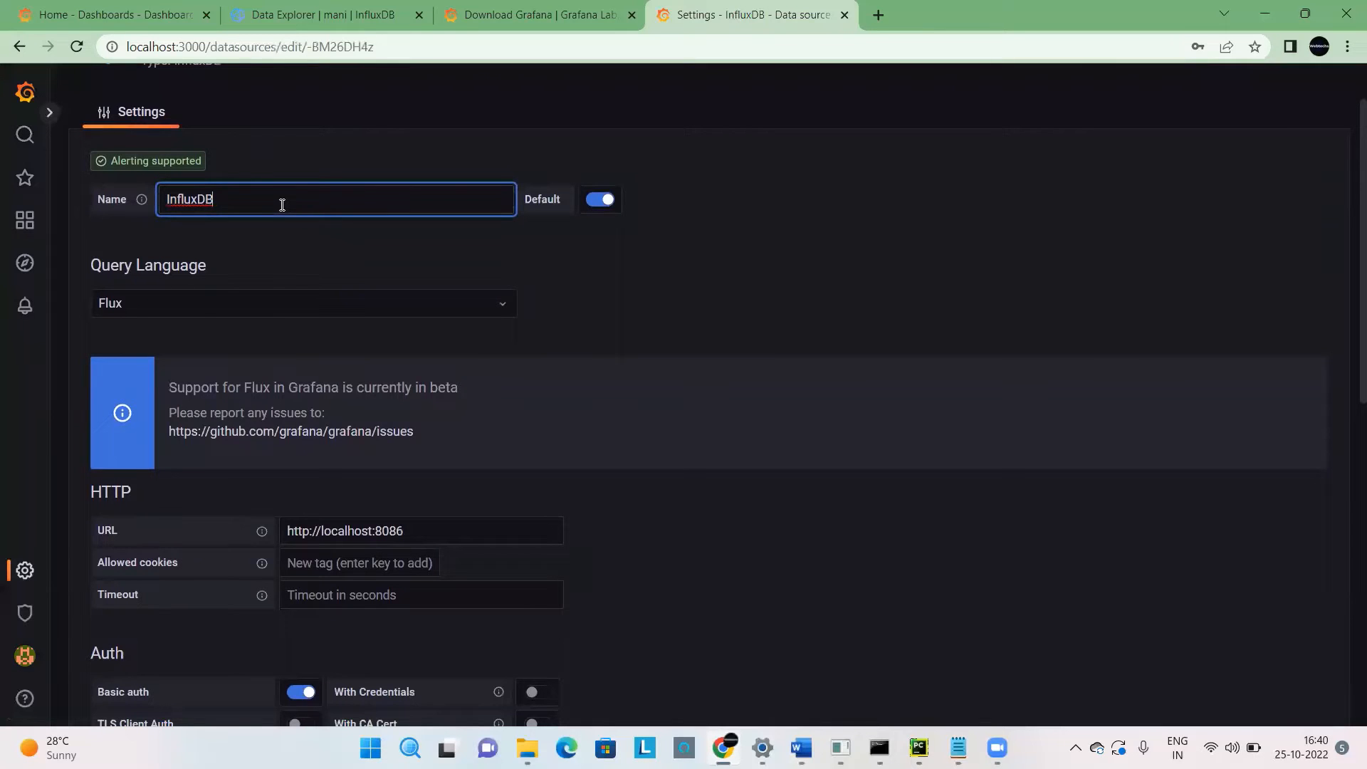
{"action": "double_click", "coordinate": [178, 266]}
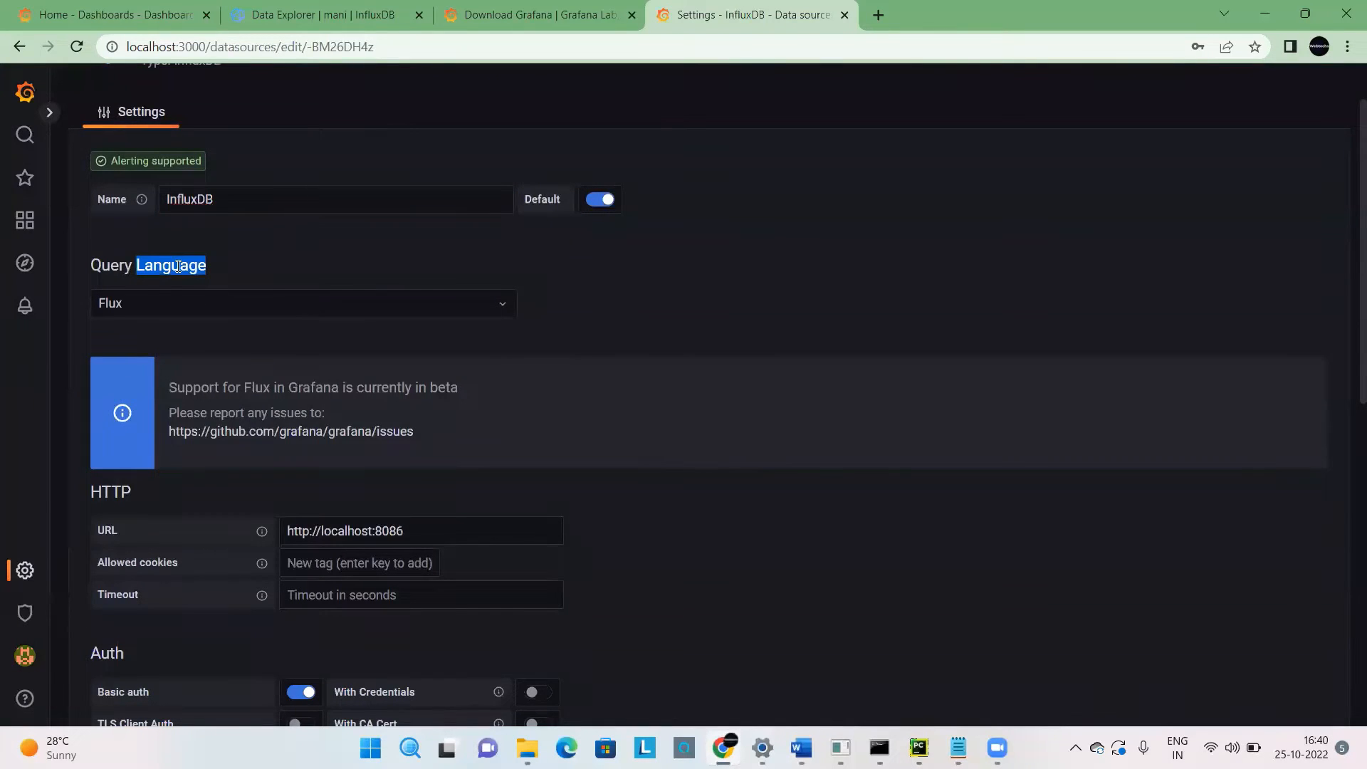
{"action": "left_click", "coordinate": [210, 313]}
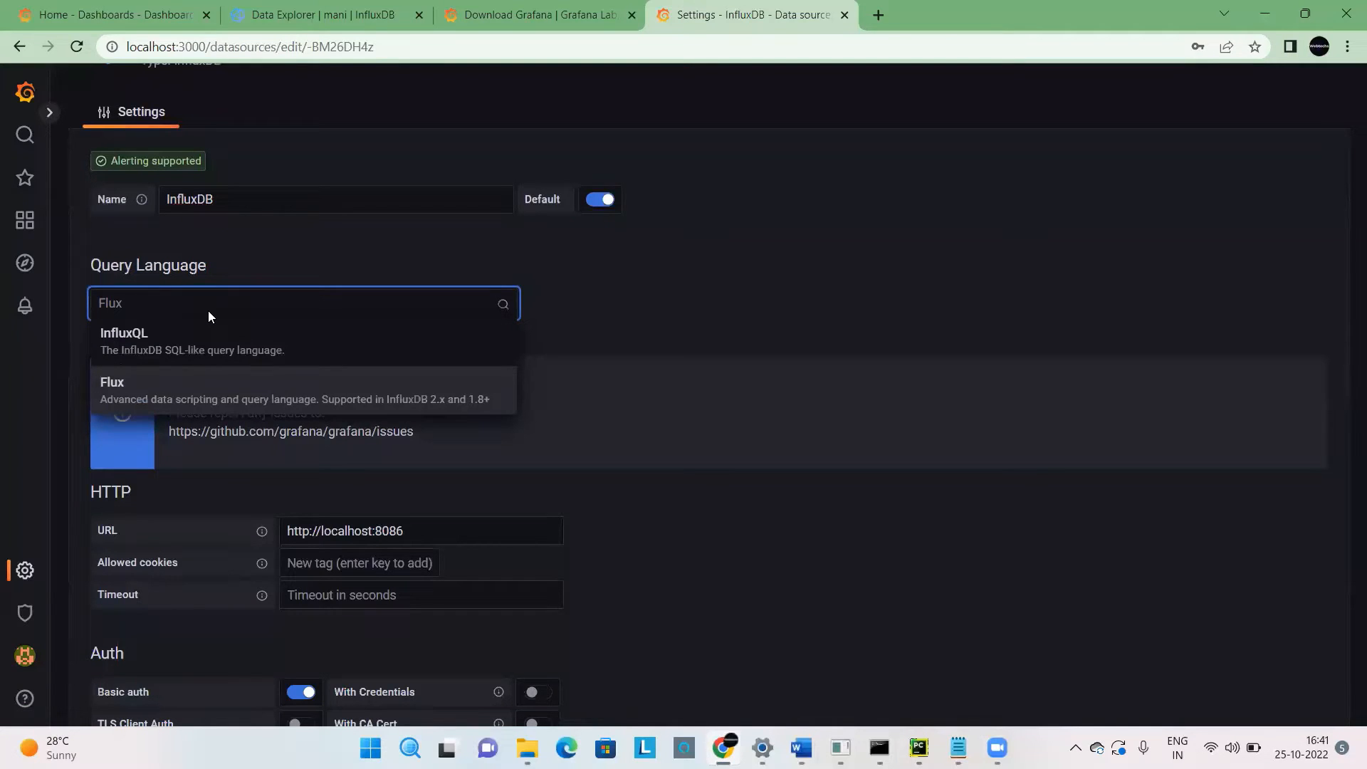
{"action": "left_click", "coordinate": [222, 400]}
Check the InfluxDB version on the InfluxDB home page and compare it with the query language options in the Grafana data source.
{"action": "left_click", "coordinate": [277, 8]}
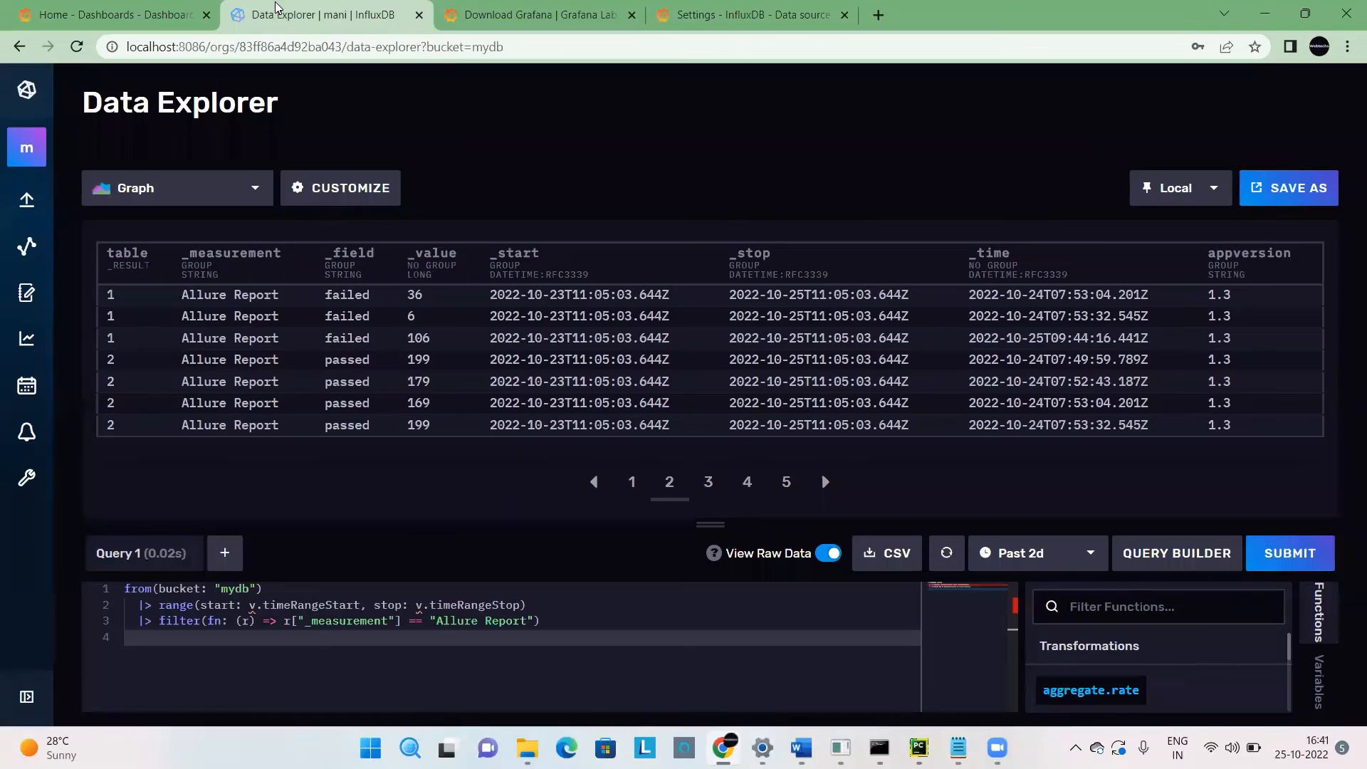
{"action": "left_click", "coordinate": [15, 101]}
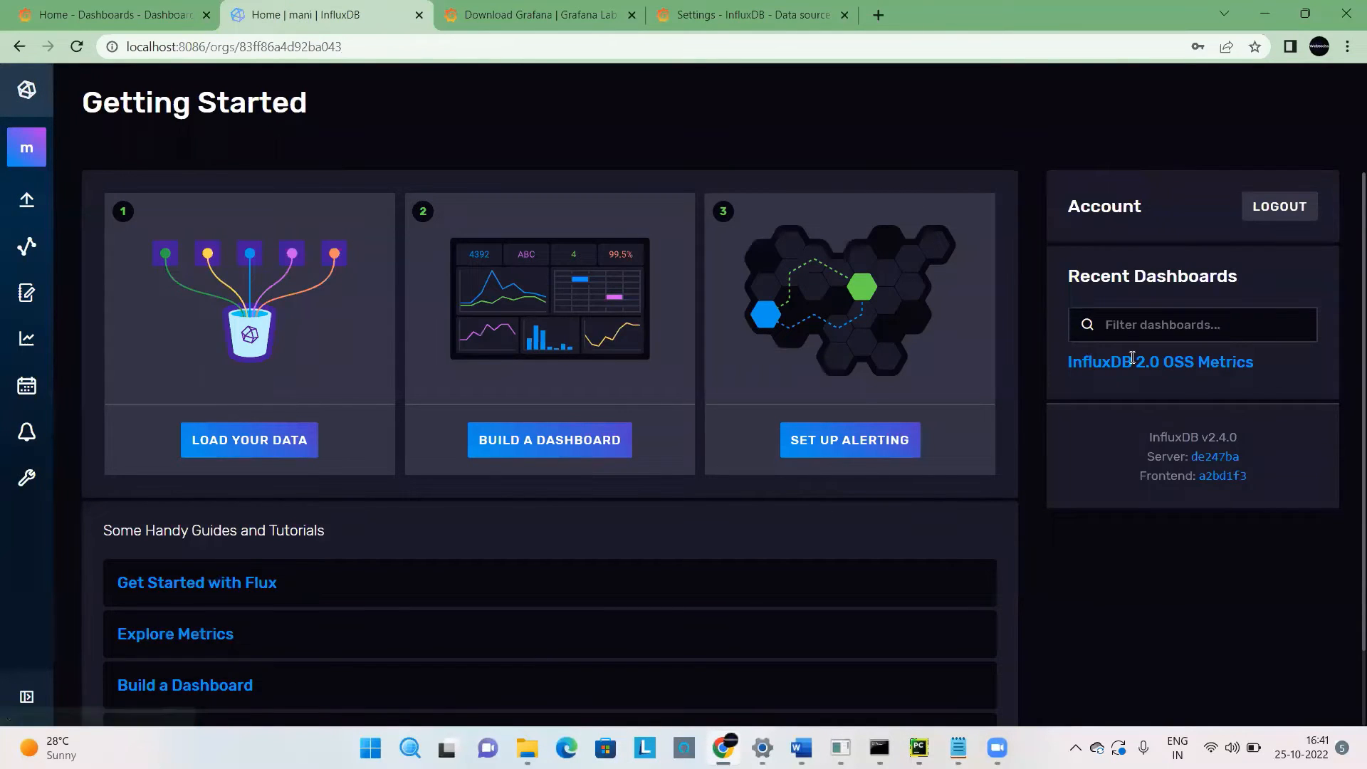
{"action": "left_click_drag", "start_coordinate": [1252, 437], "coordinate": [1198, 437]}
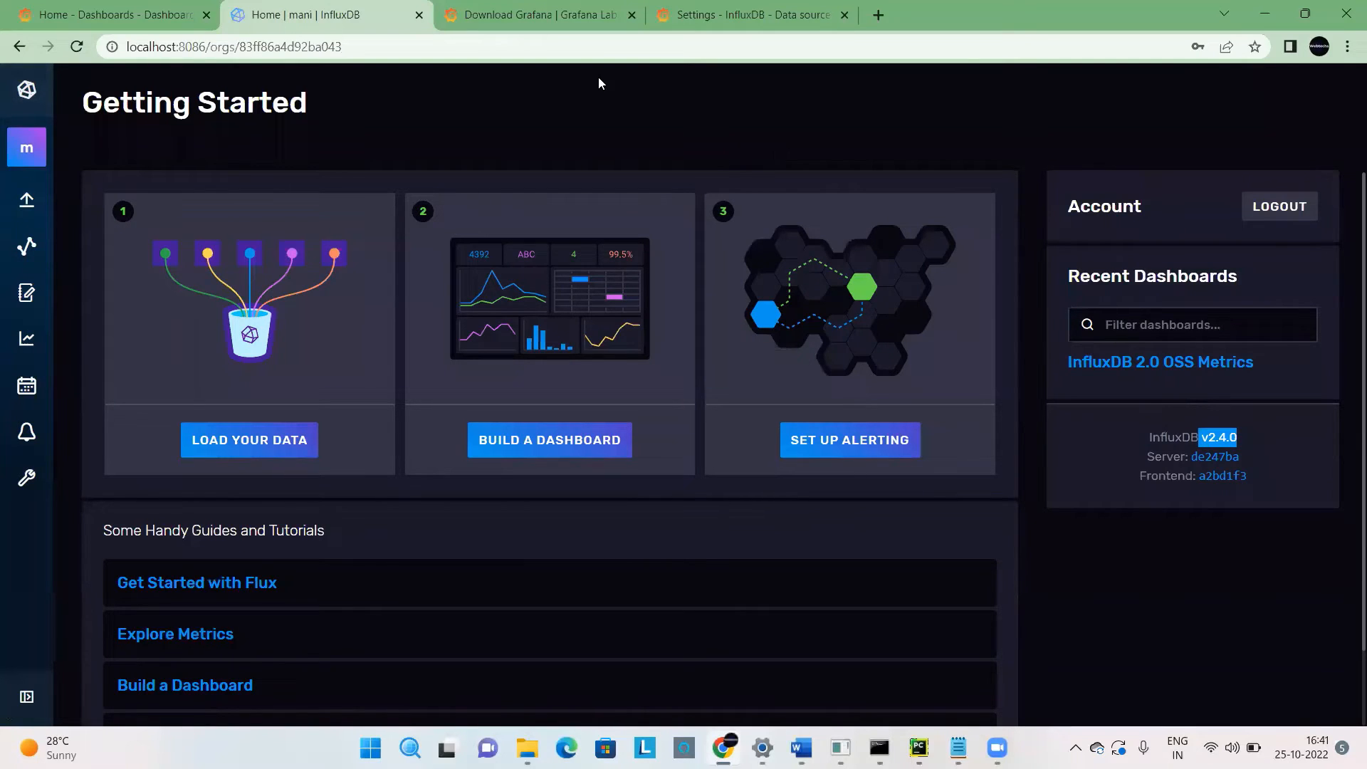
{"action": "left_click", "coordinate": [741, 13]}
{"action": "left_click", "coordinate": [189, 302]}
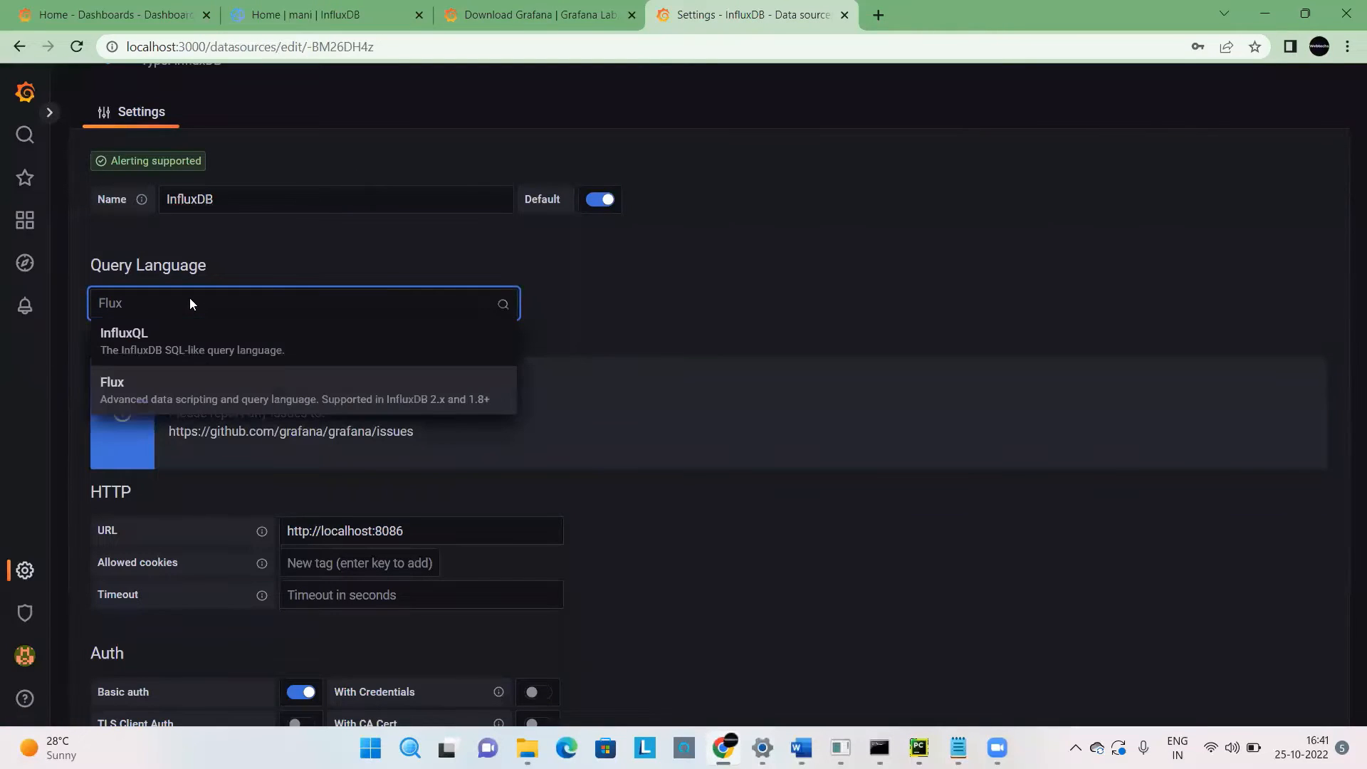
{"action": "left_click", "coordinate": [191, 304]}
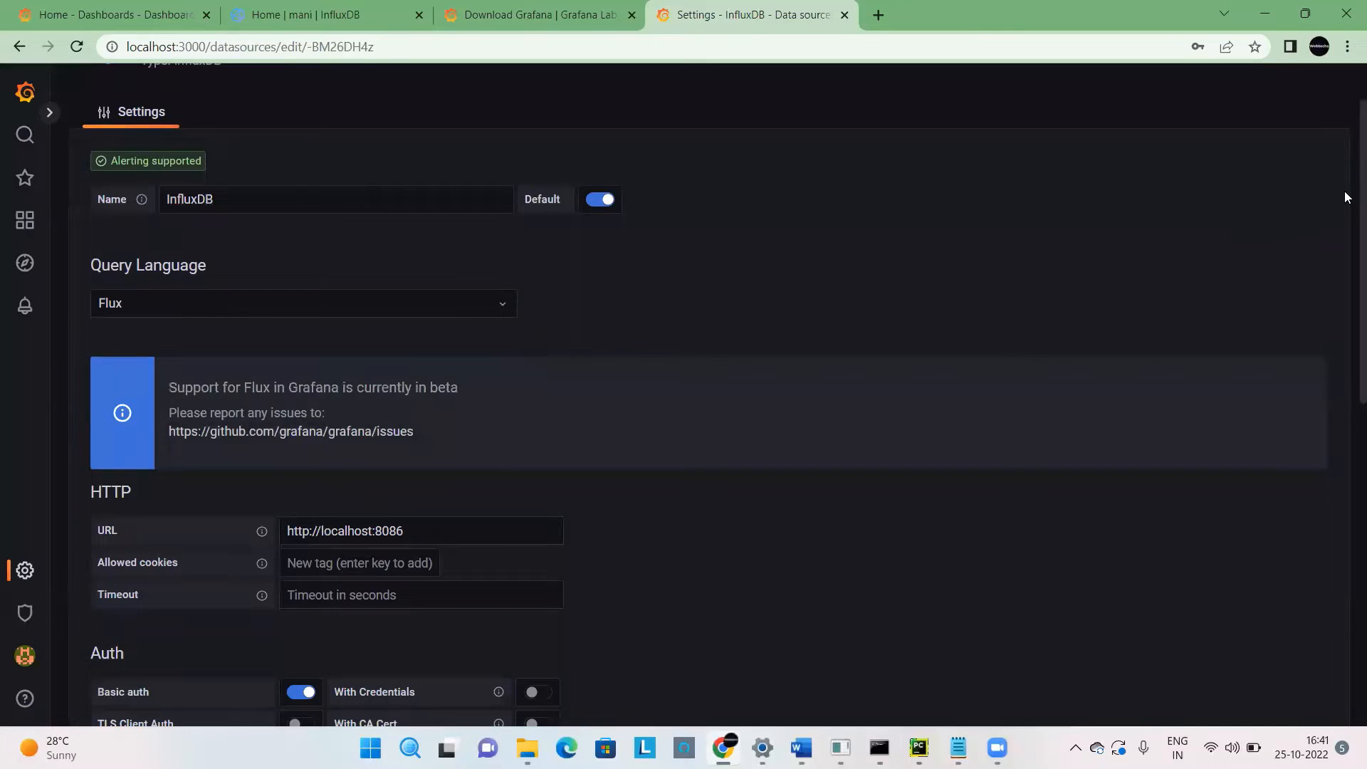
Compare the data source's HTTP URL with the address of the InfluxDB page, and return to the Grafana settings.
{"action": "scroll", "coordinate": [1344, 191], "scroll_direction": "down", "scroll_amount": 2}
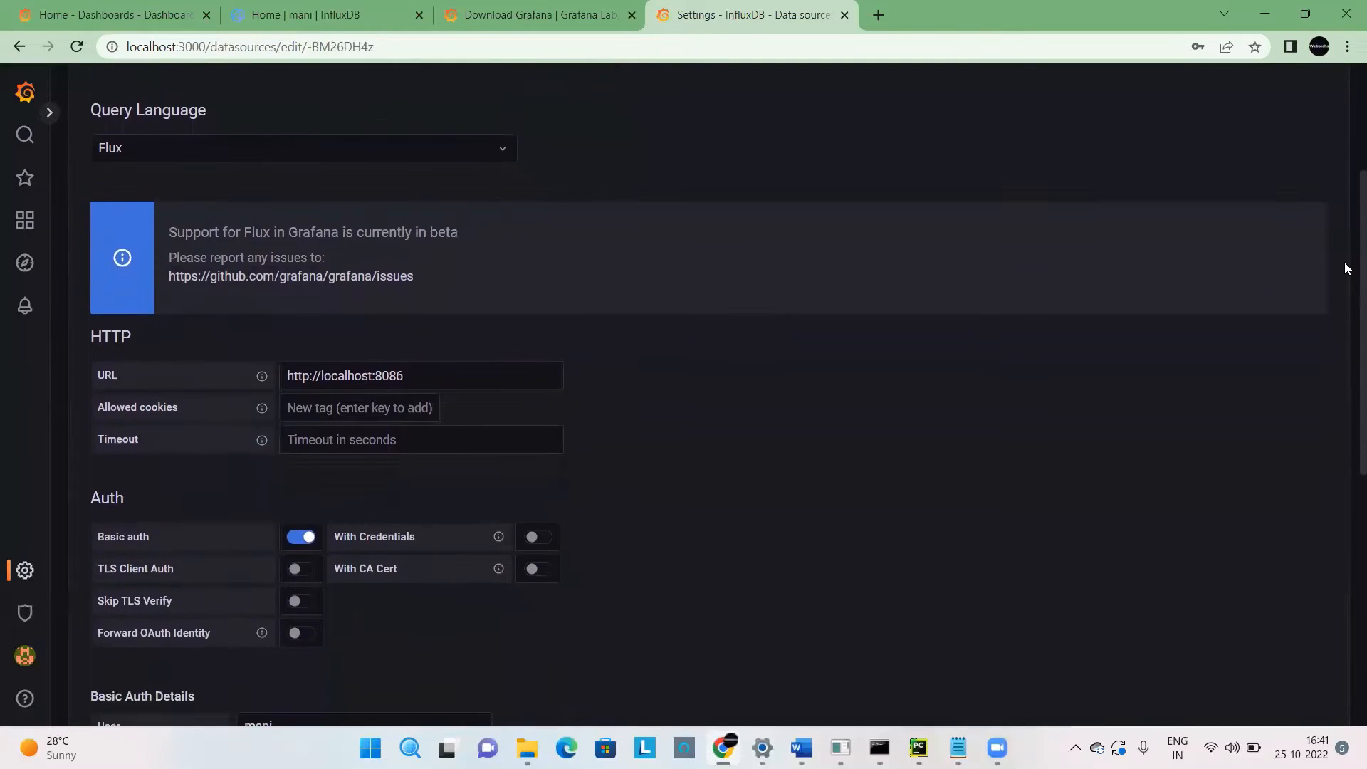
{"action": "left_click_drag", "start_coordinate": [1344, 262], "coordinate": [1344, 349]}
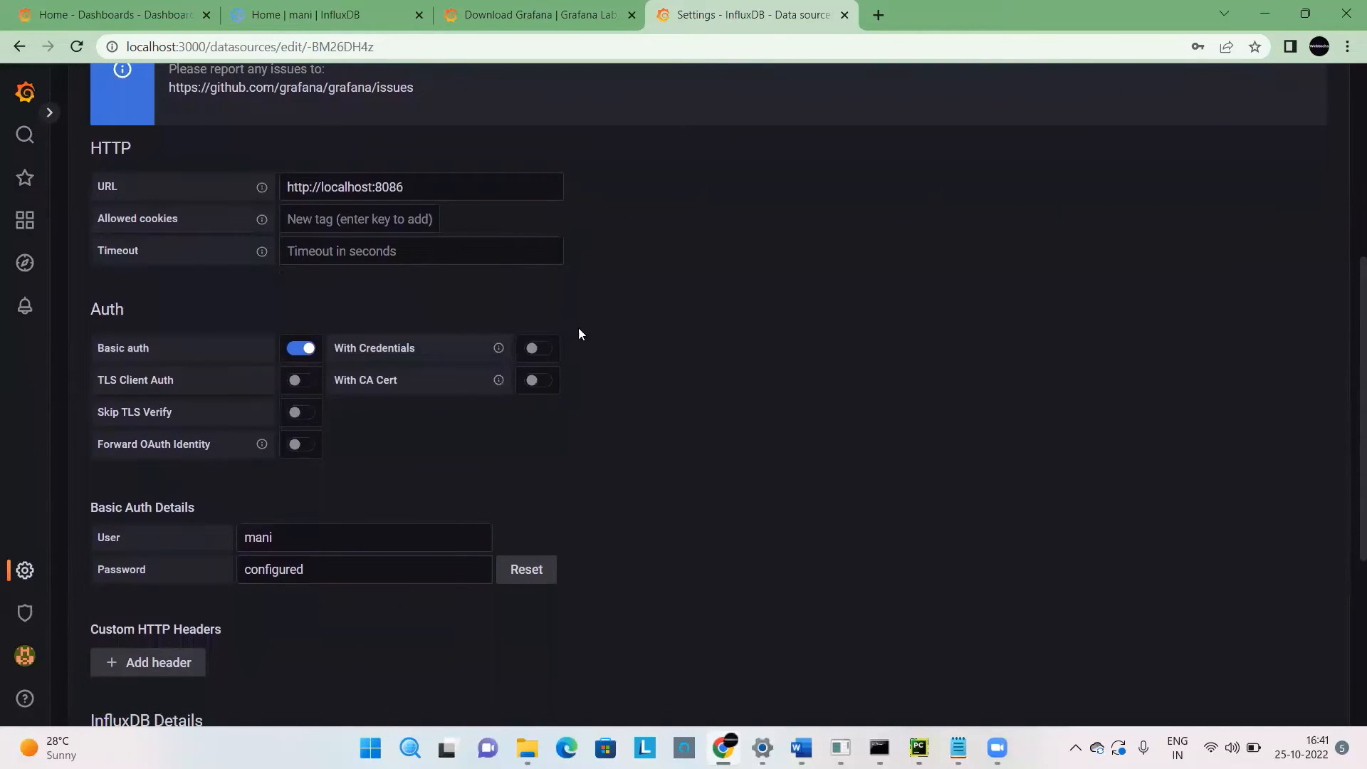
{"action": "left_click", "coordinate": [450, 187]}
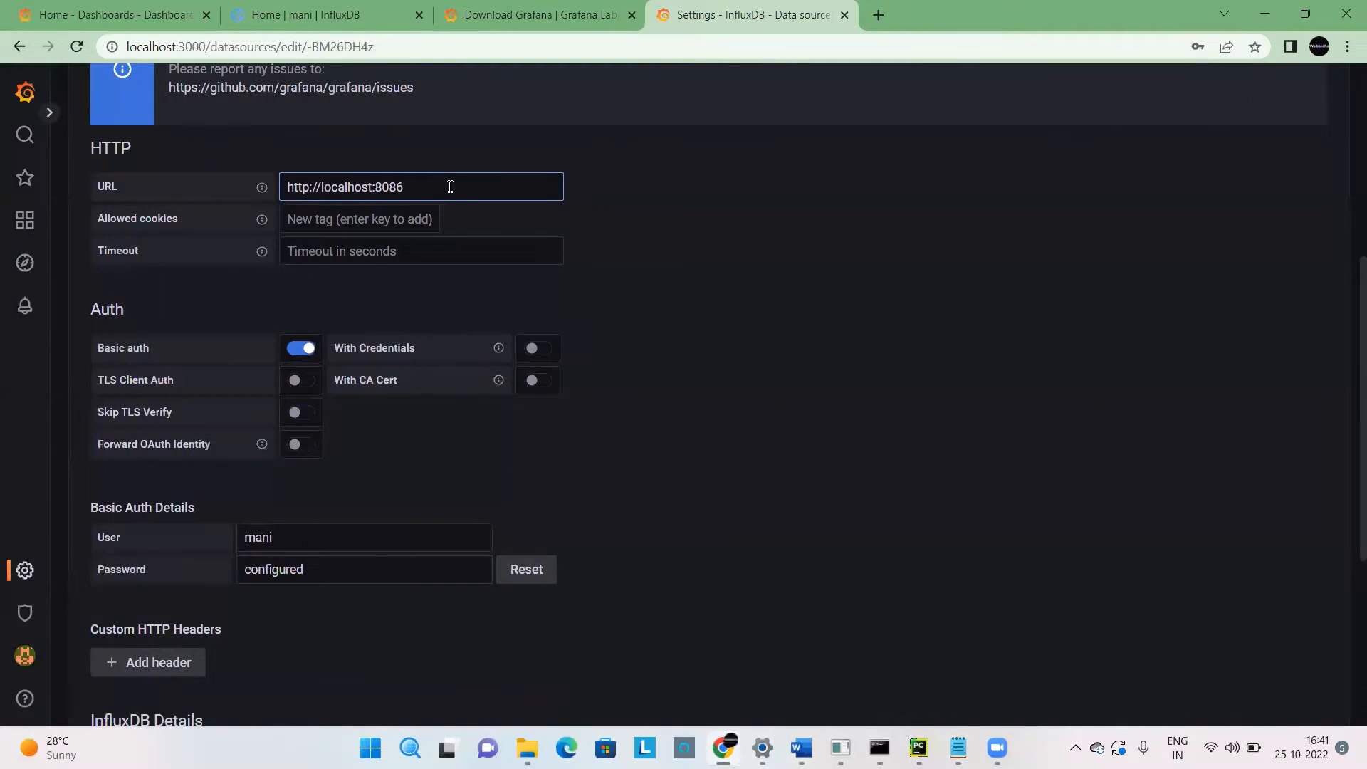
{"action": "left_click_drag", "start_coordinate": [450, 186], "coordinate": [206, 223]}
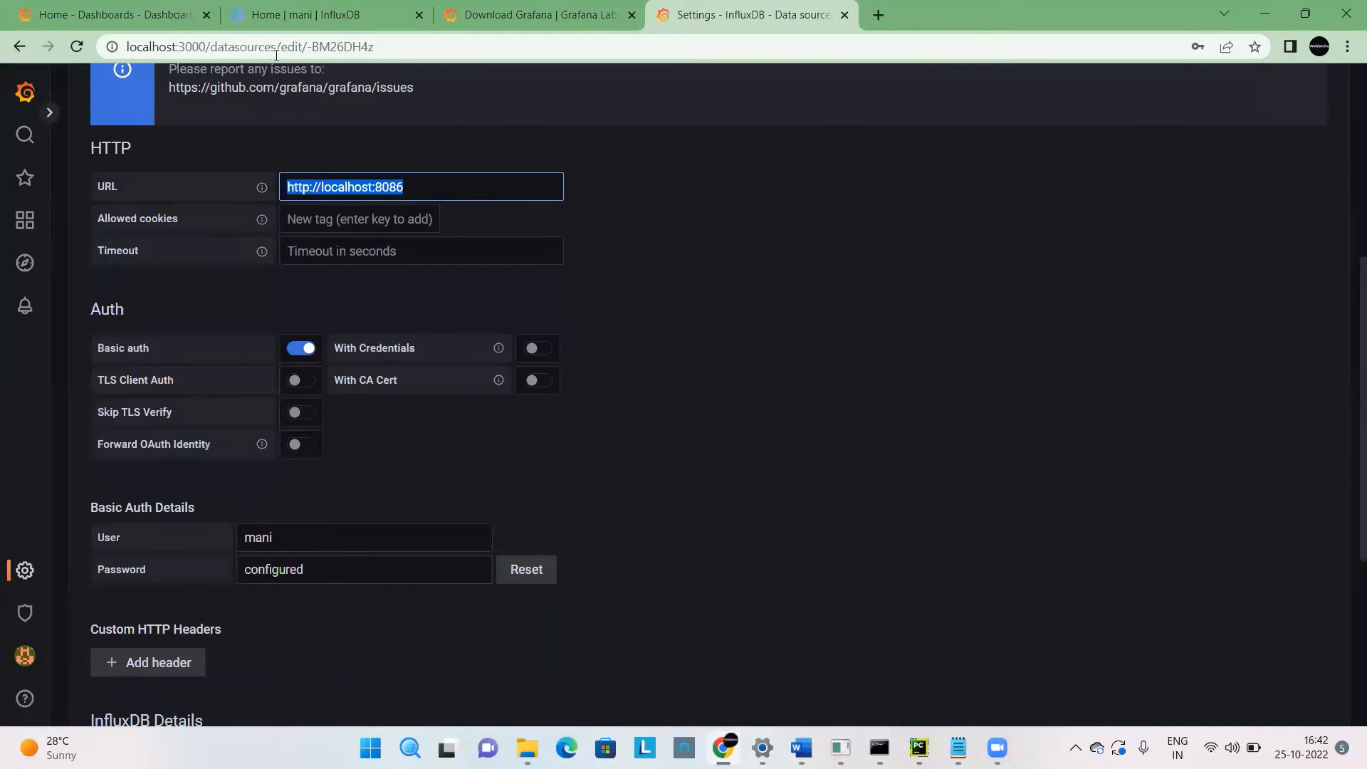
{"action": "left_click", "coordinate": [301, 19]}
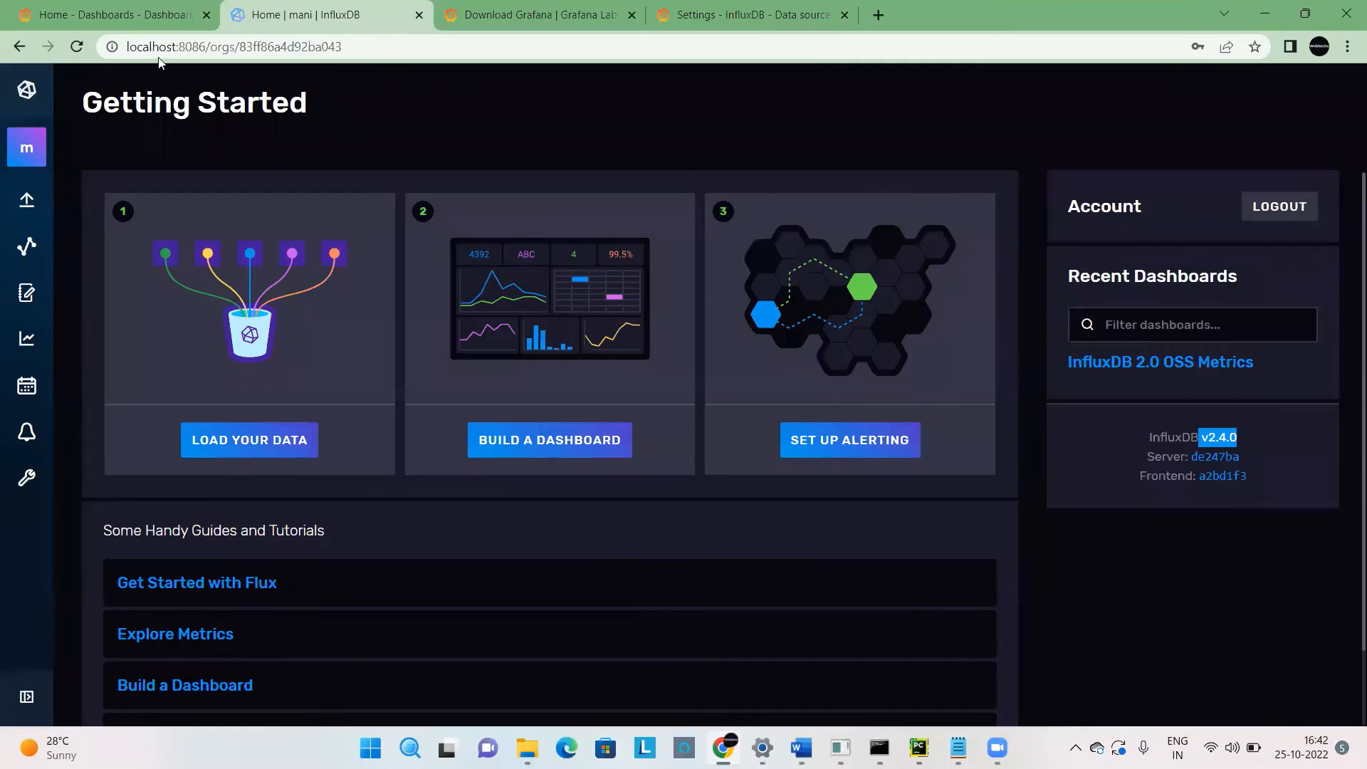
{"action": "left_click", "coordinate": [214, 44]}
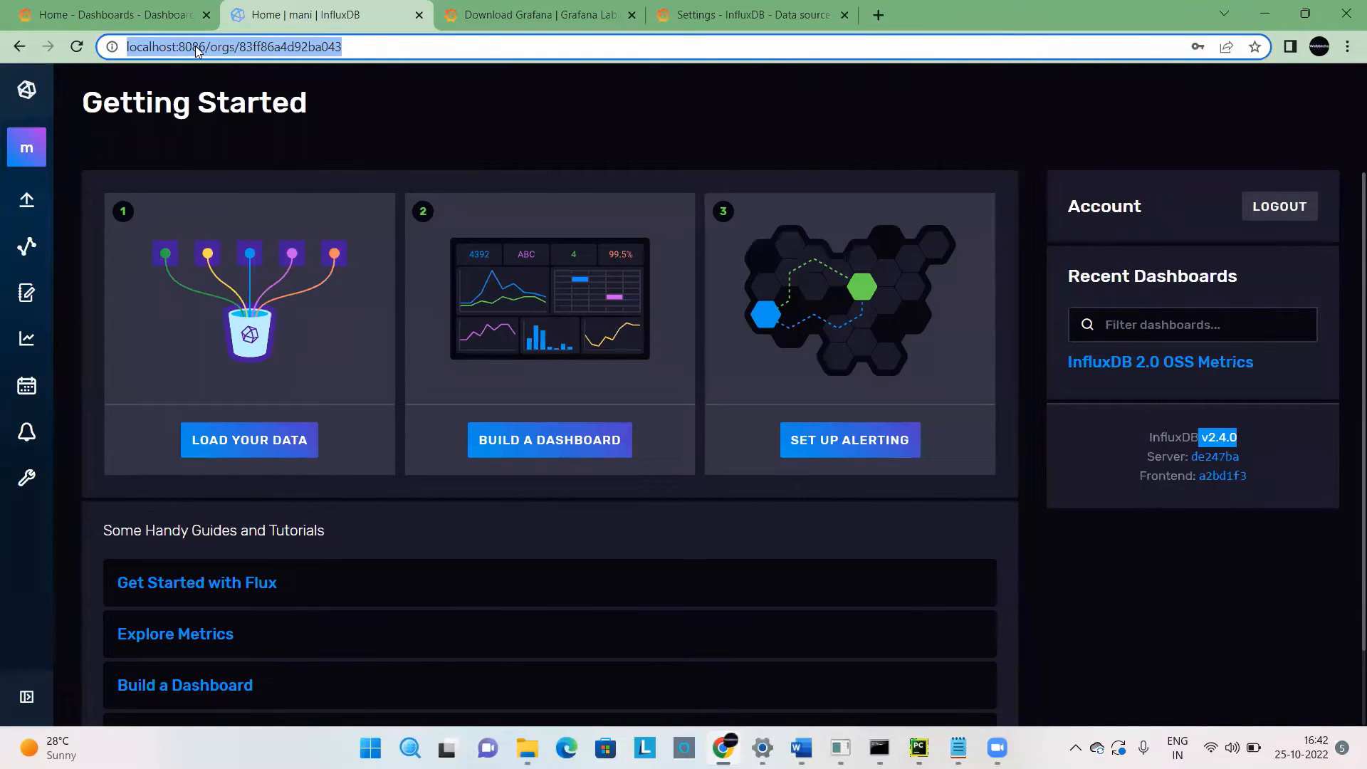
{"action": "left_click", "coordinate": [740, 14]}
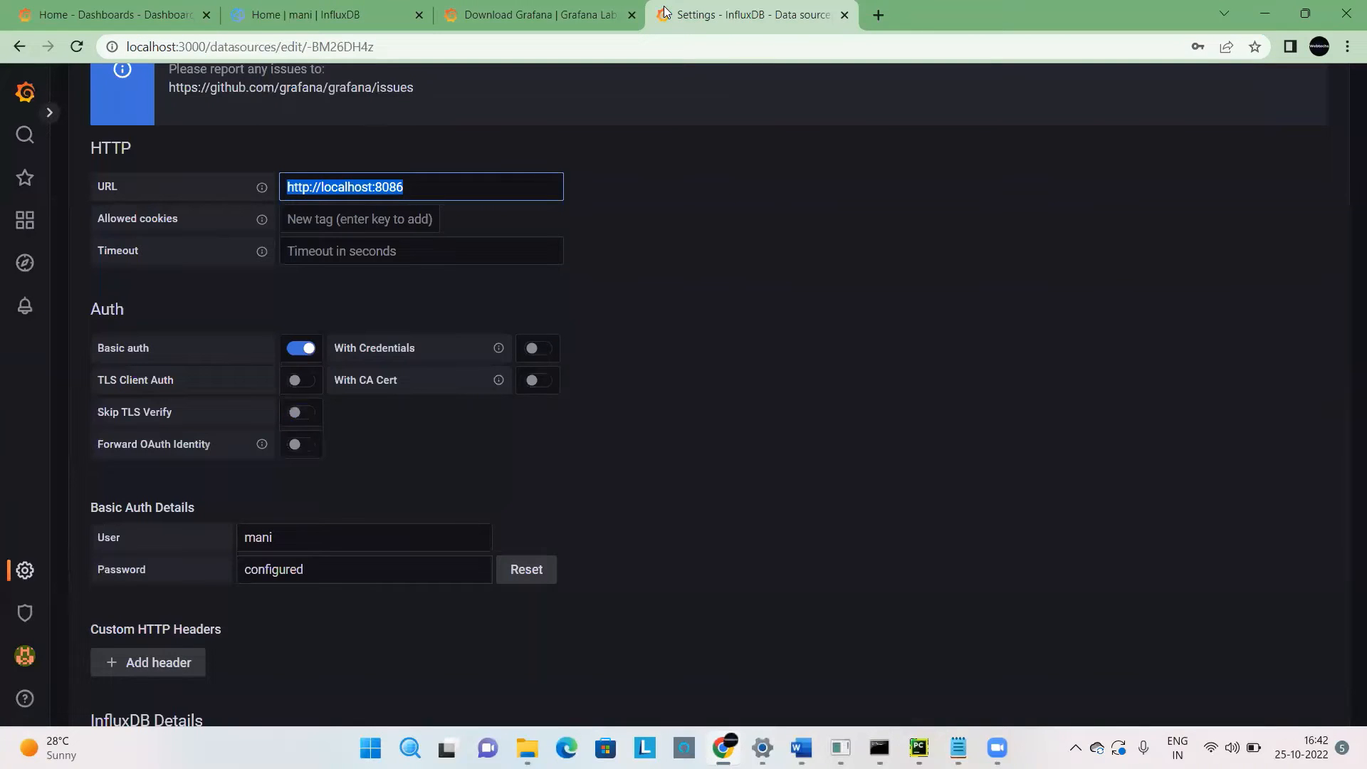
Review the data source's allowed cookies, timeout and Basic auth user fields, glancing at the InfluxDB page for the matching login.
{"action": "left_click", "coordinate": [295, 217]}
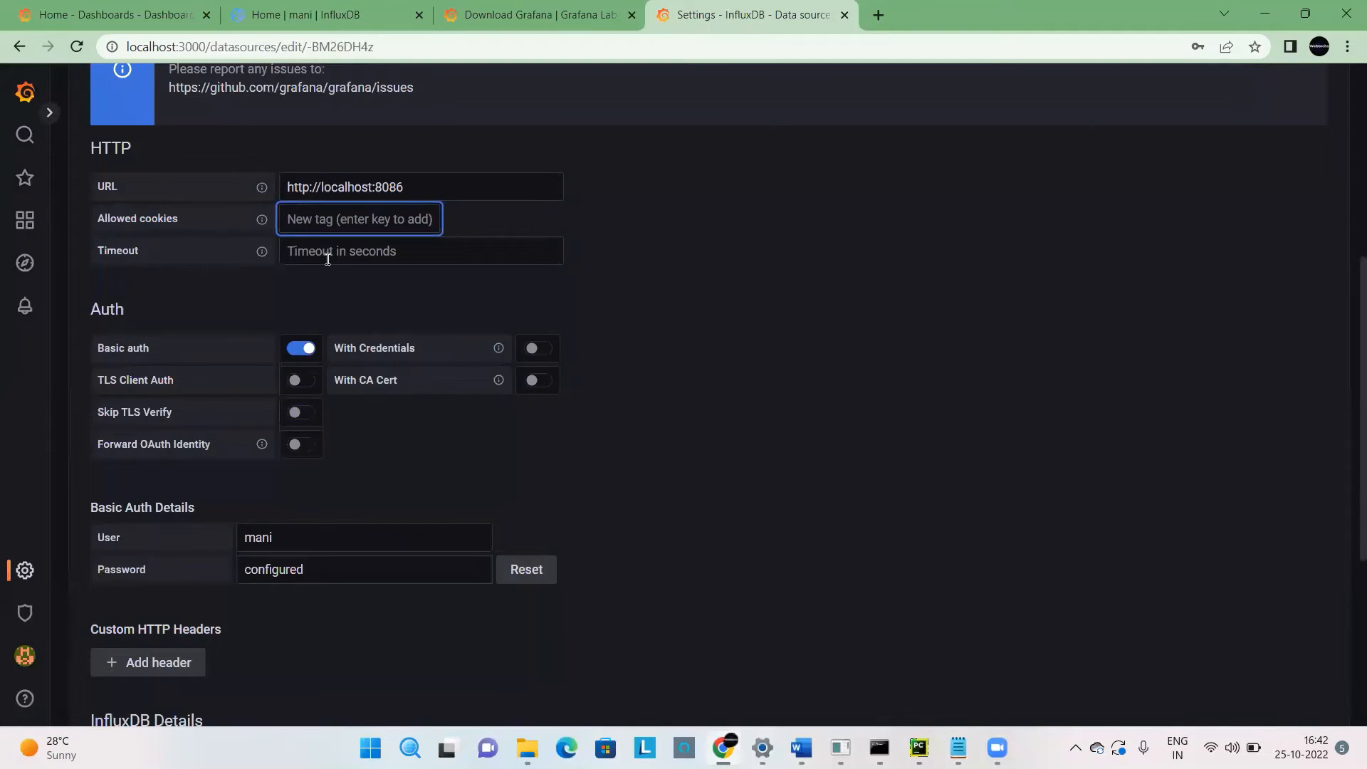
{"action": "left_click", "coordinate": [328, 260]}
{"action": "left_click", "coordinate": [310, 293]}
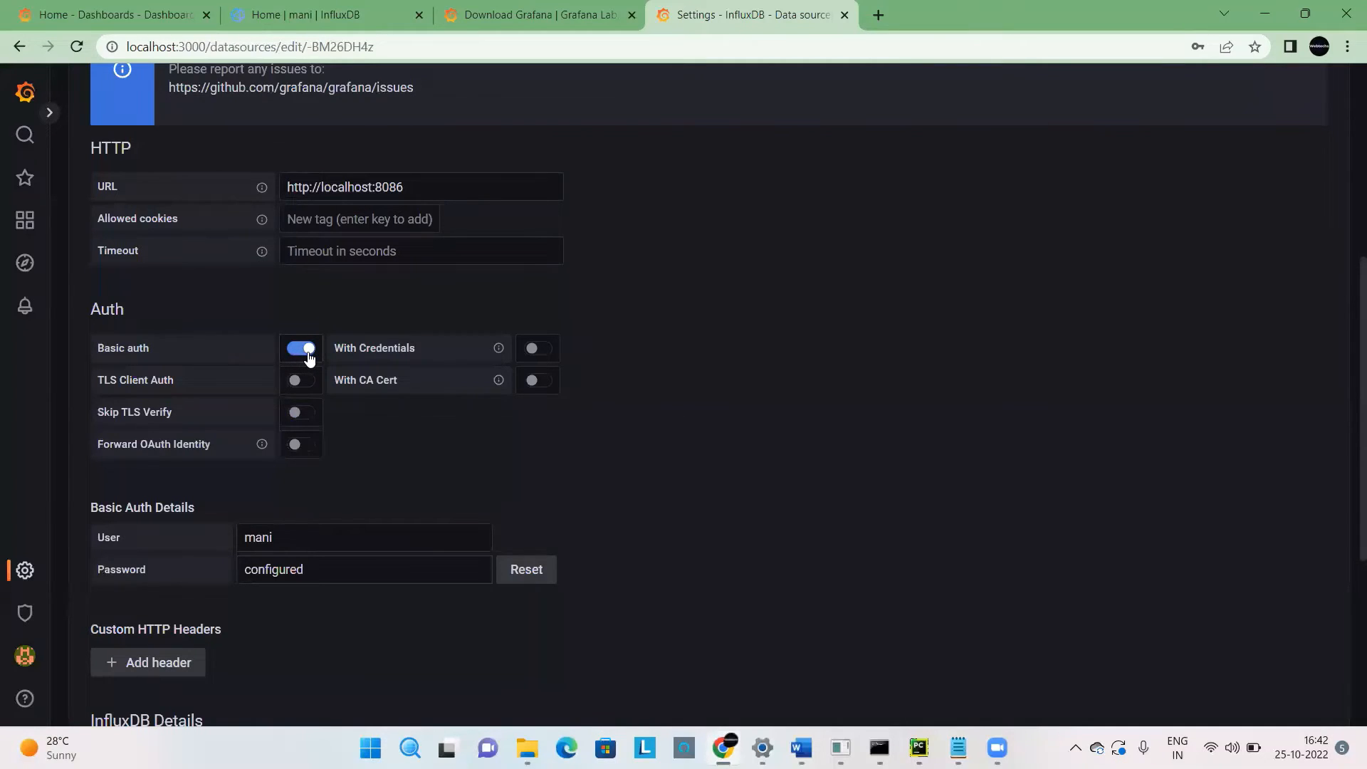
{"action": "left_click", "coordinate": [286, 546]}
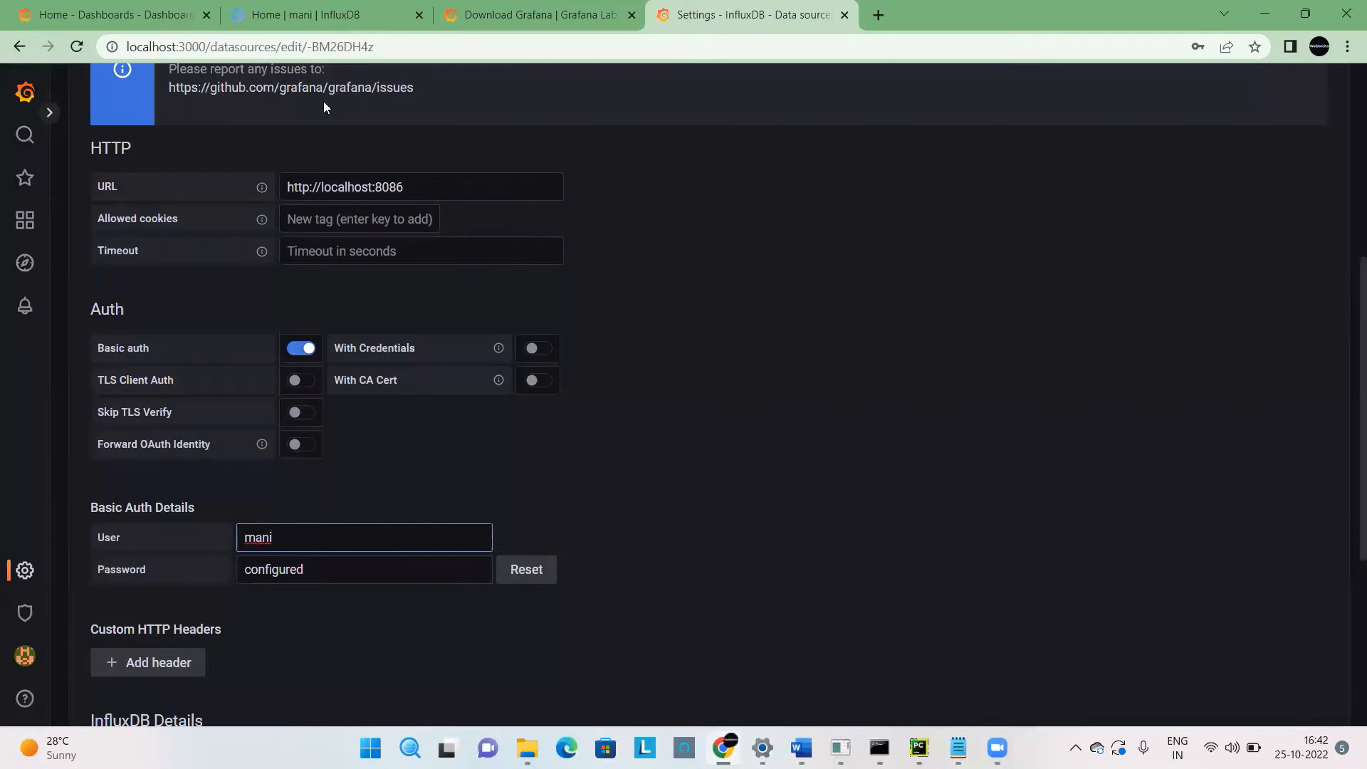
{"action": "left_click", "coordinate": [319, 9]}
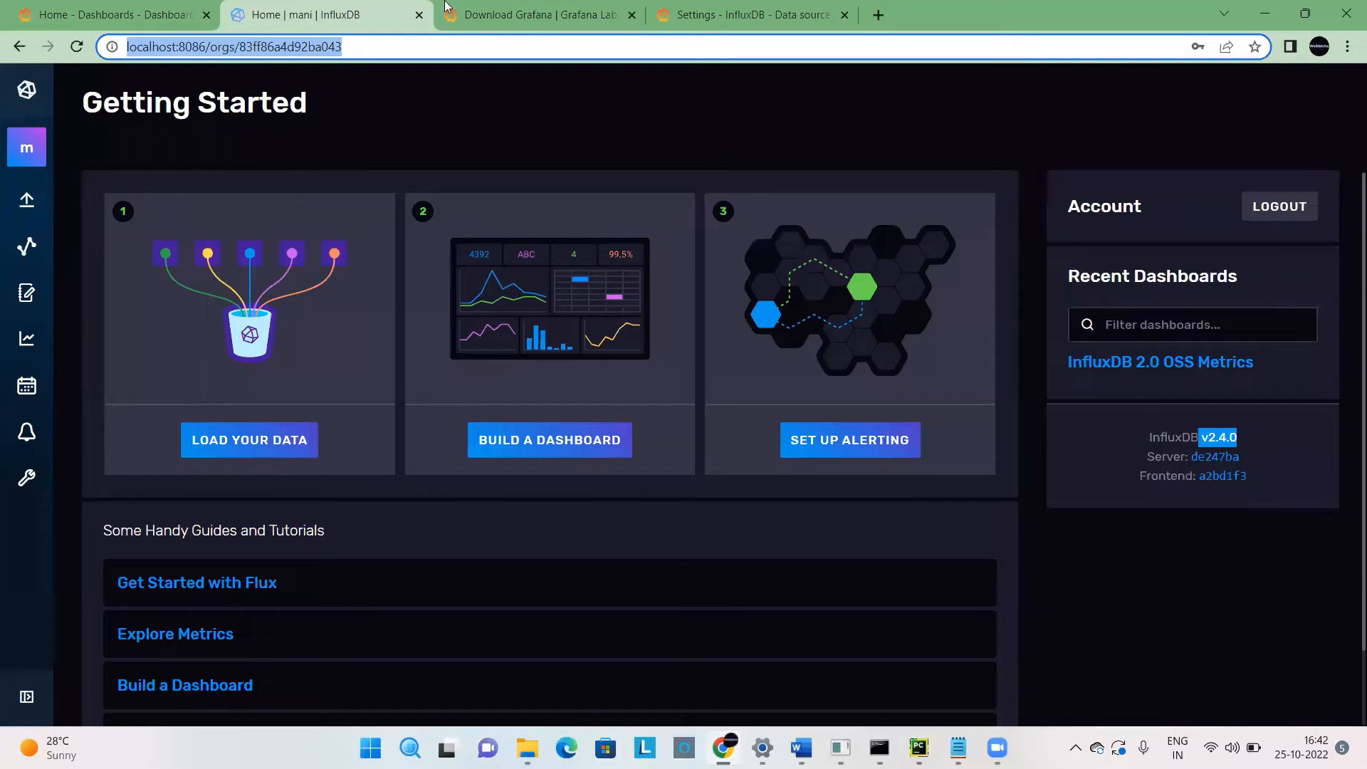
{"action": "left_click", "coordinate": [713, 21]}
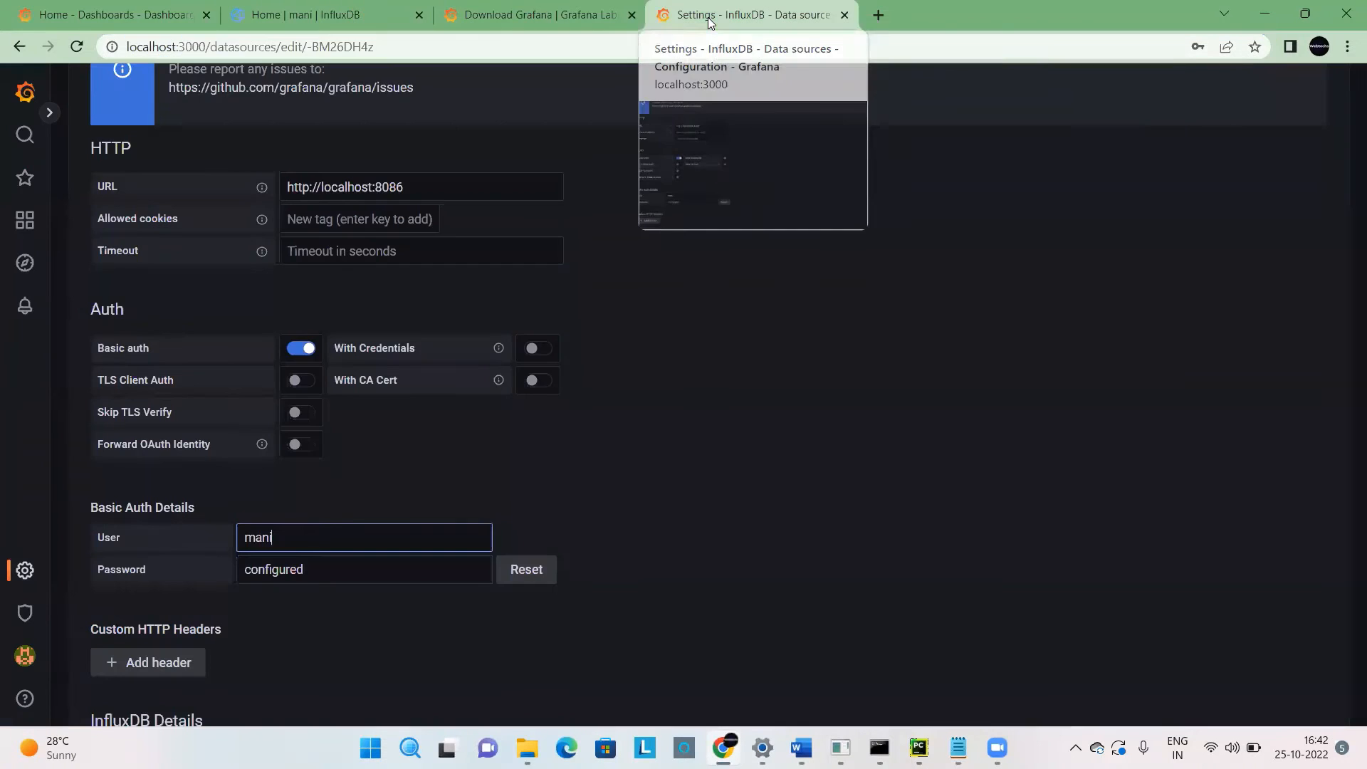
Look up the organization name on InfluxDB's organization About page and compare it with the Organization field in the Grafana data source's InfluxDB Details.
{"action": "scroll", "coordinate": [712, 486], "scroll_direction": "down", "scroll_amount": 4}
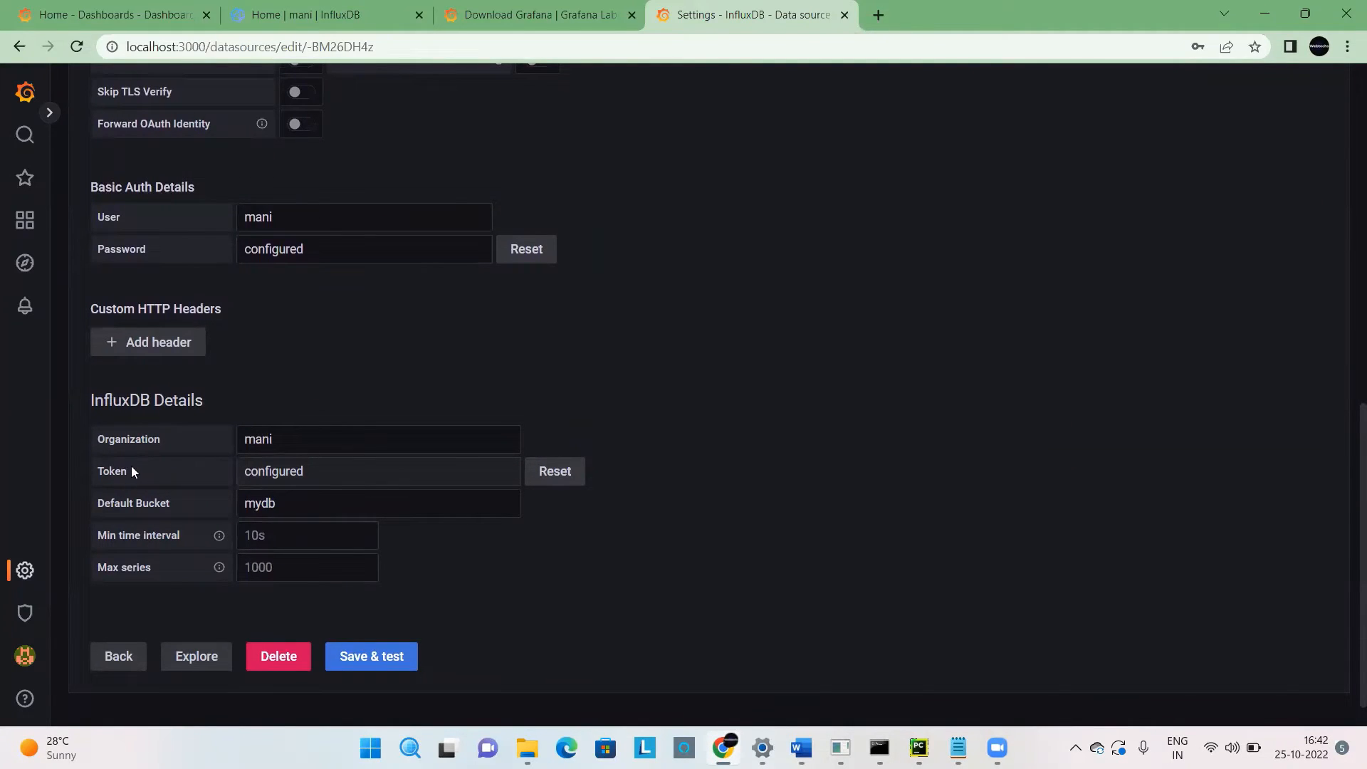
{"action": "left_click", "coordinate": [307, 15]}
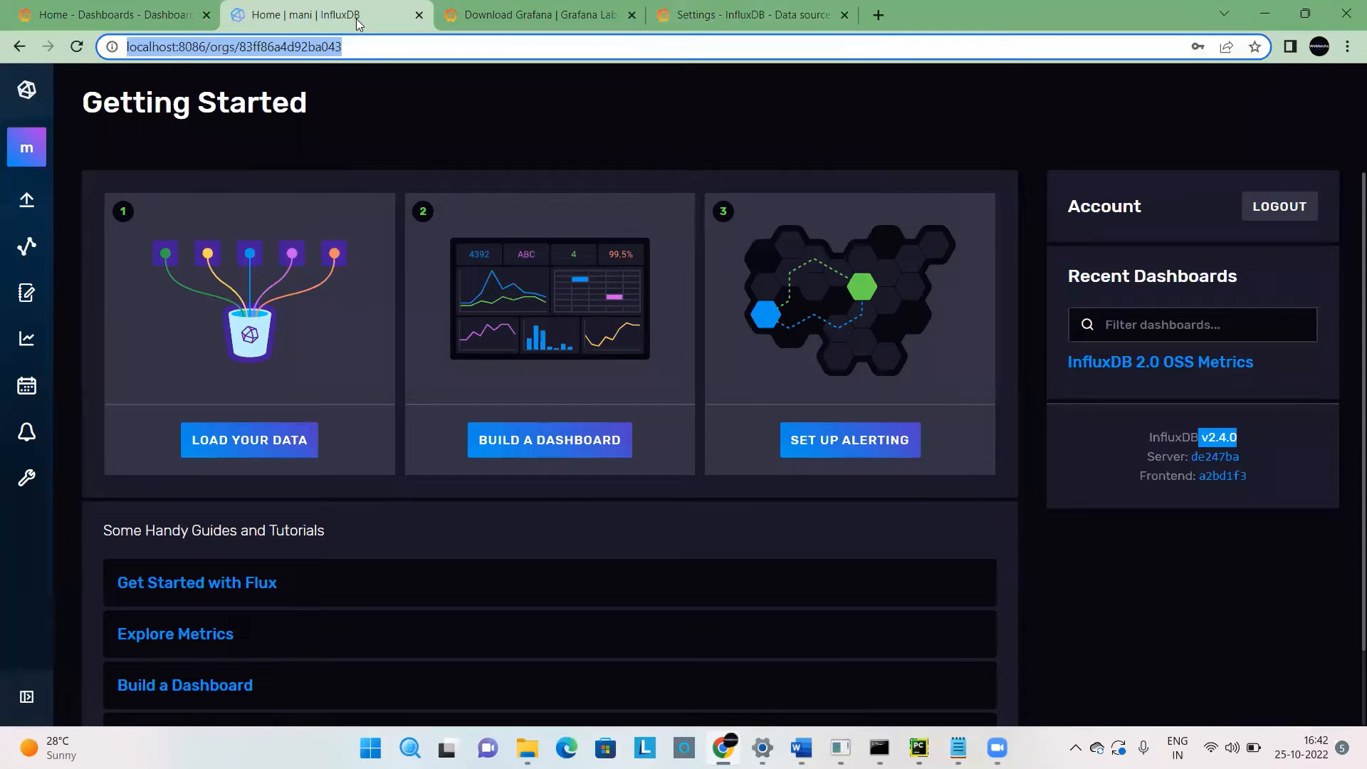
{"action": "left_click", "coordinate": [413, 79]}
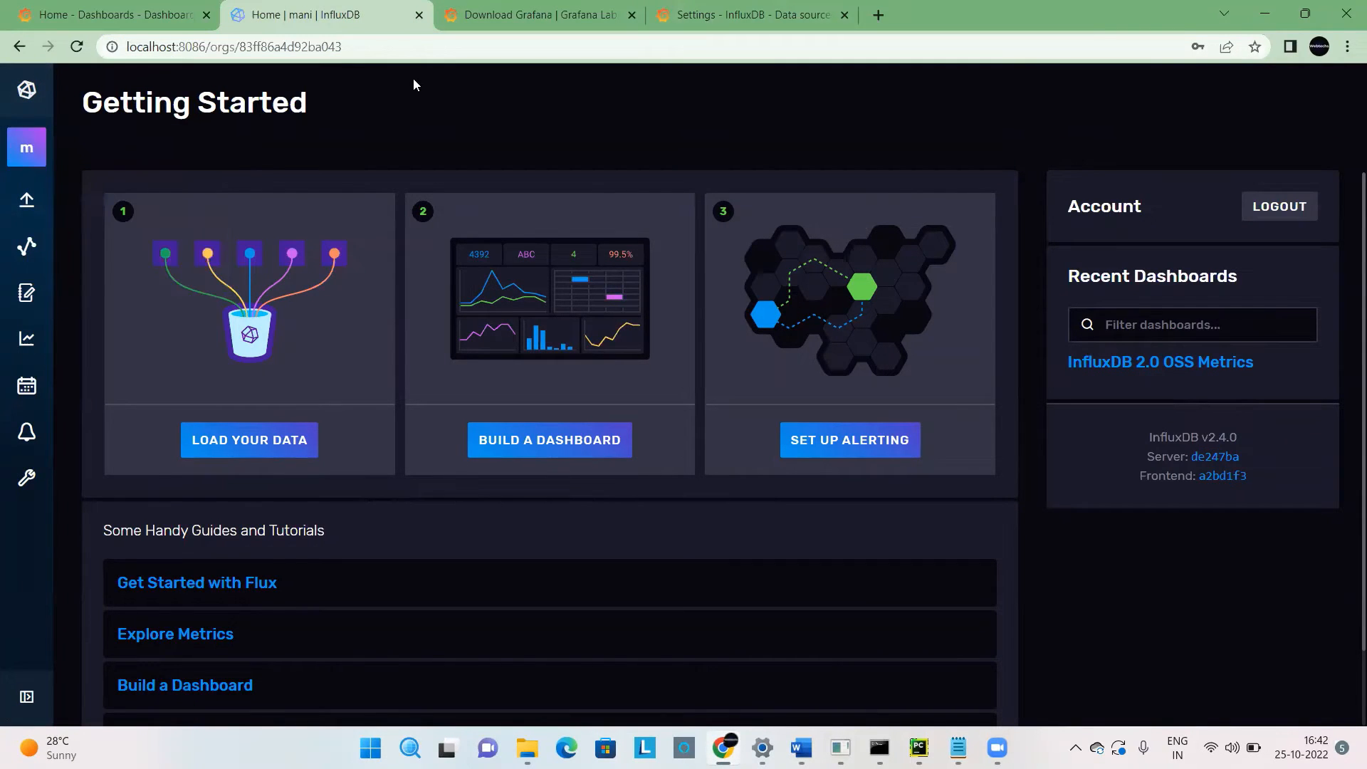
{"action": "mouse_move", "coordinate": [22, 153]}
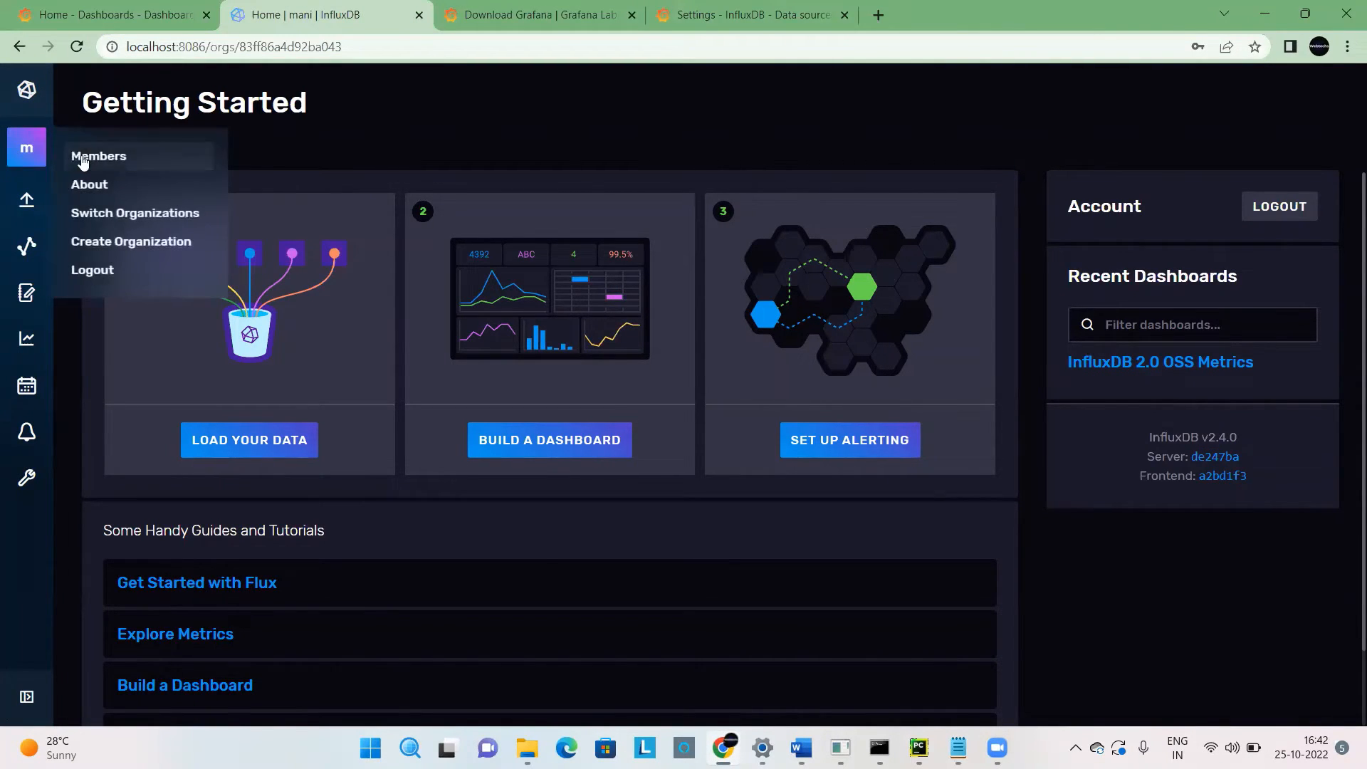
{"action": "left_click", "coordinate": [105, 192]}
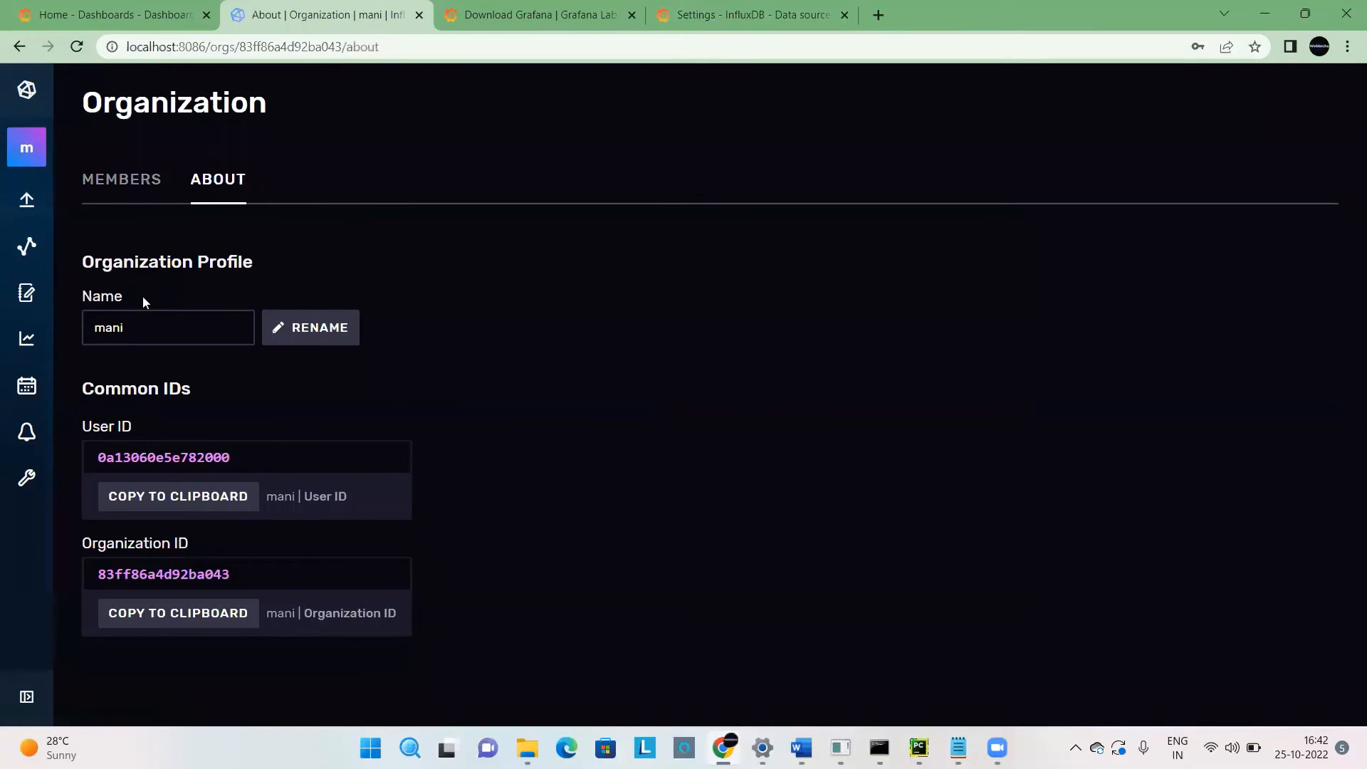
{"action": "double_click", "coordinate": [153, 325]}
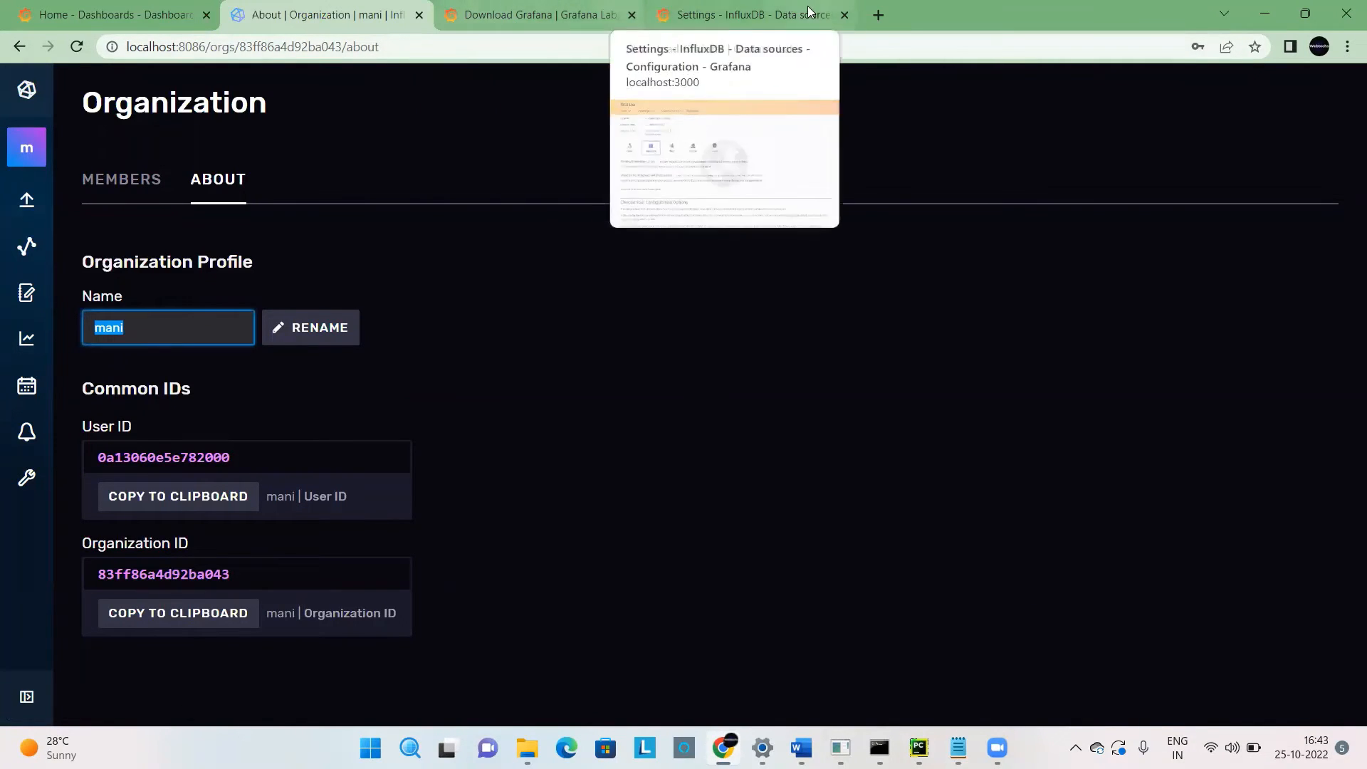
{"action": "left_click", "coordinate": [786, 9]}
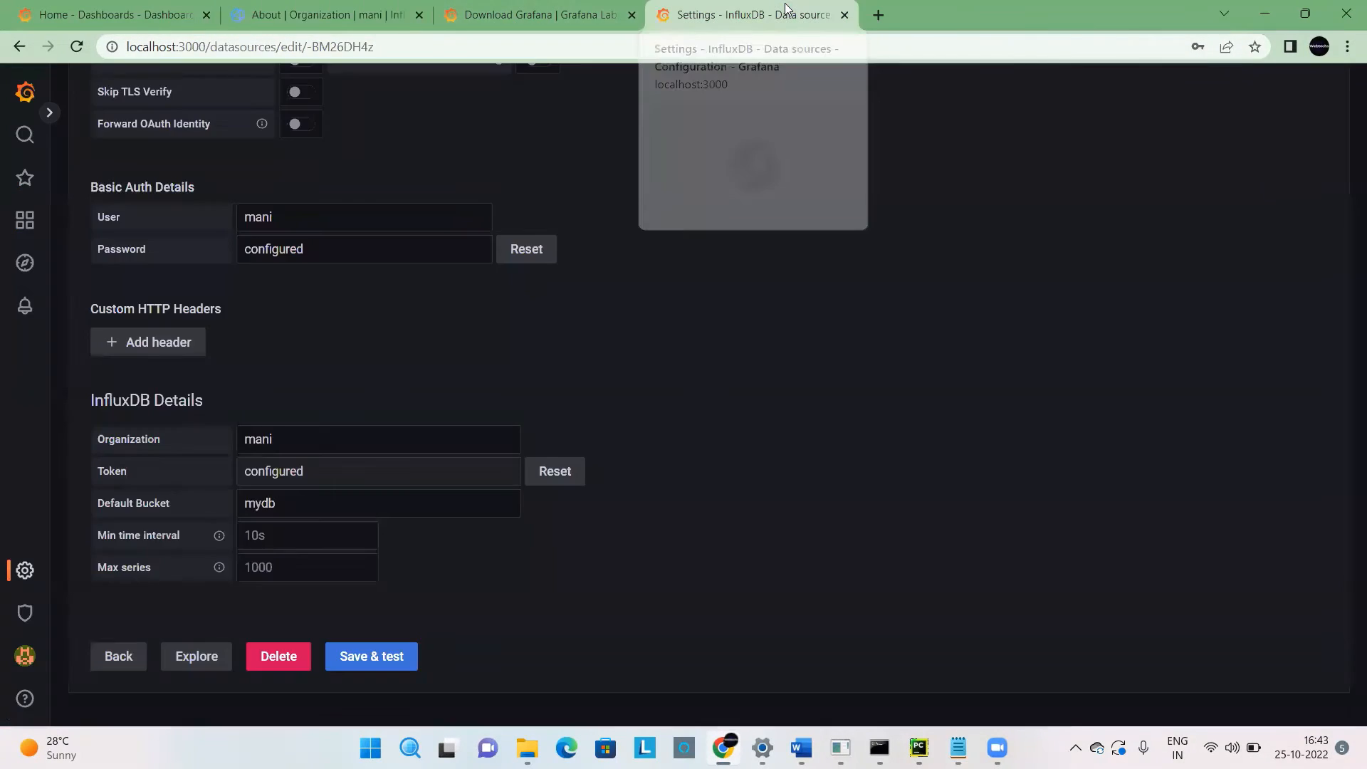
{"action": "left_click", "coordinate": [299, 445]}
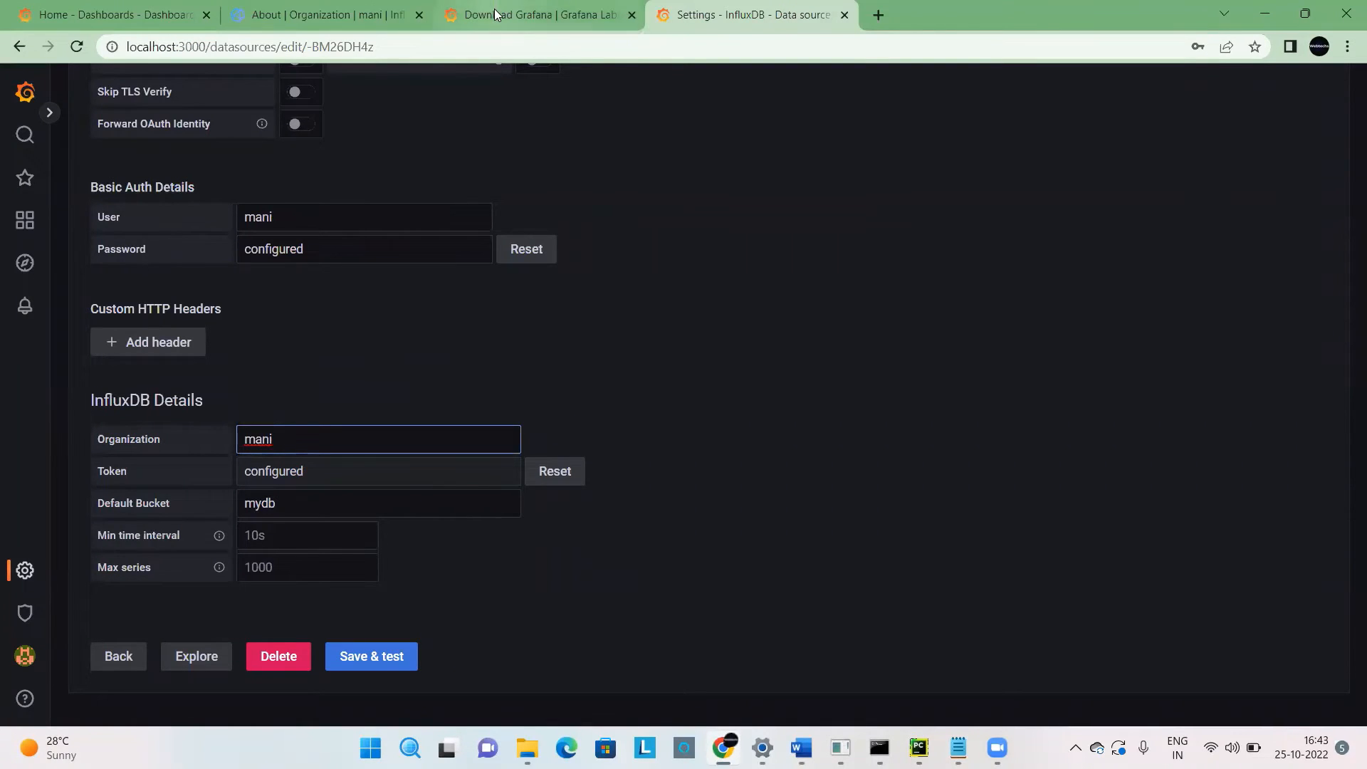
Switch to InfluxDB and open its list of API tokens.
{"action": "left_click", "coordinate": [310, 9]}
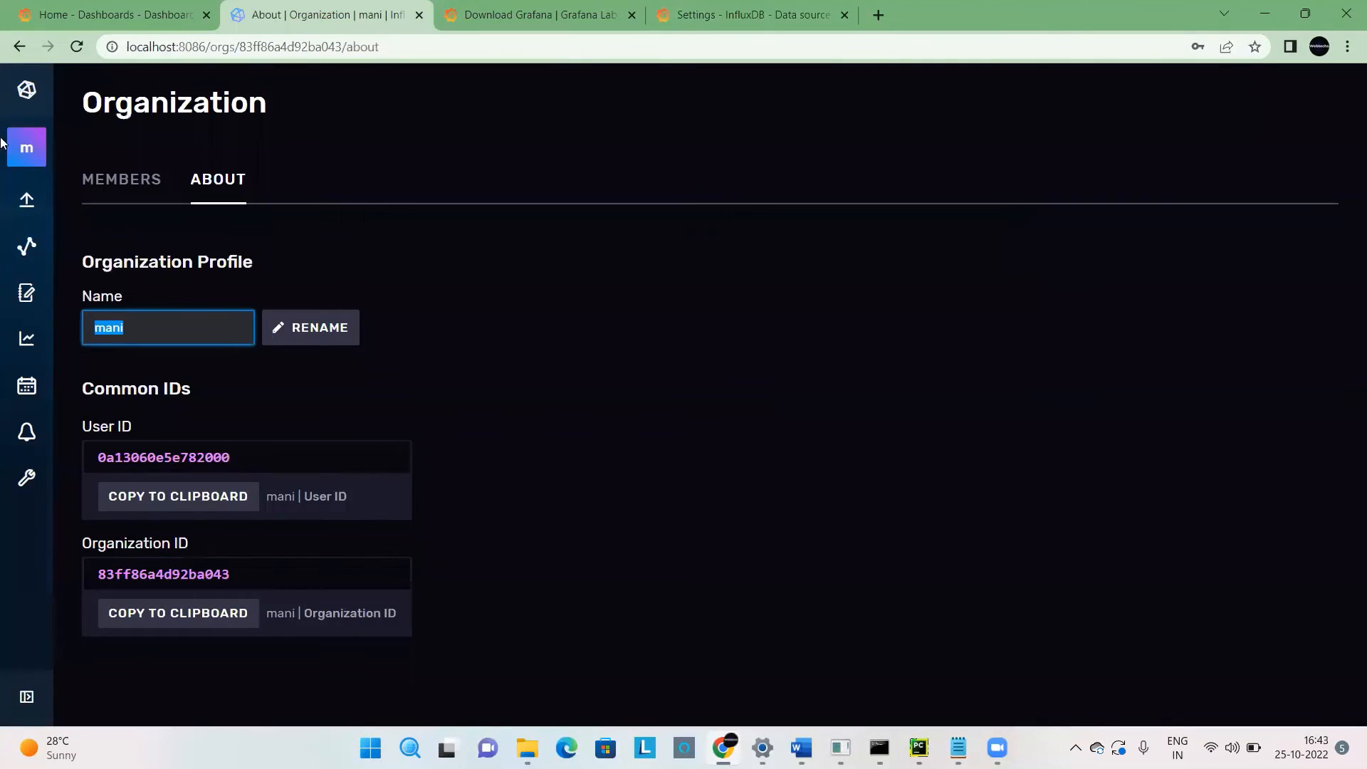
{"action": "mouse_move", "coordinate": [34, 217]}
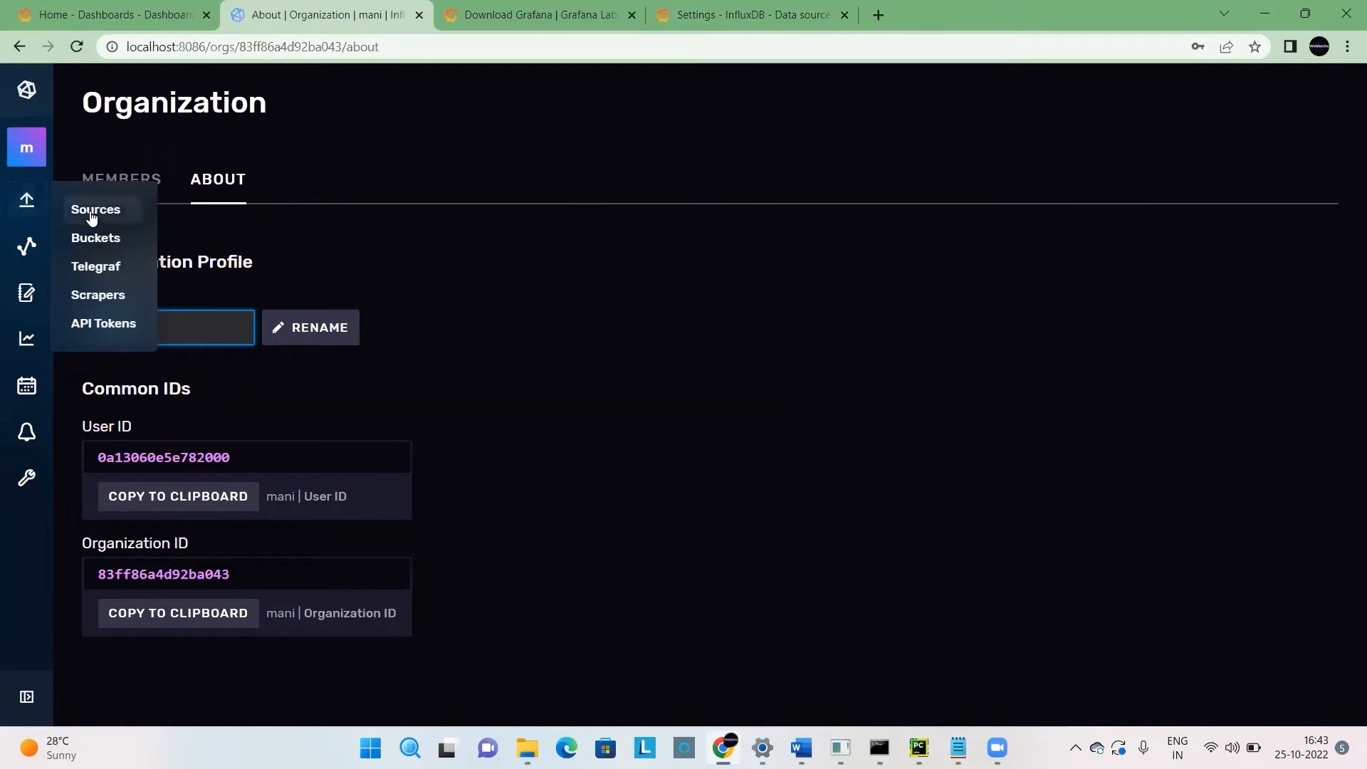
{"action": "left_click", "coordinate": [119, 329]}
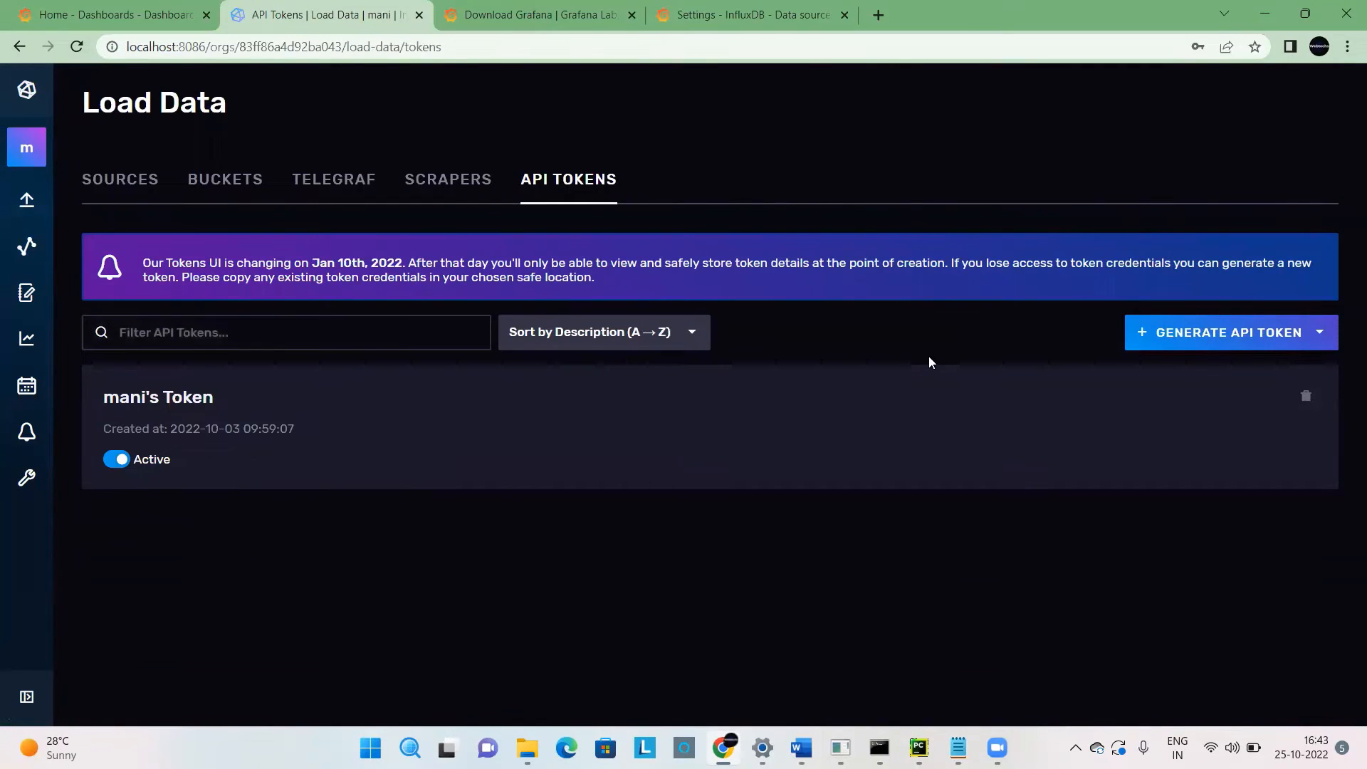
{"action": "left_click", "coordinate": [1159, 342]}
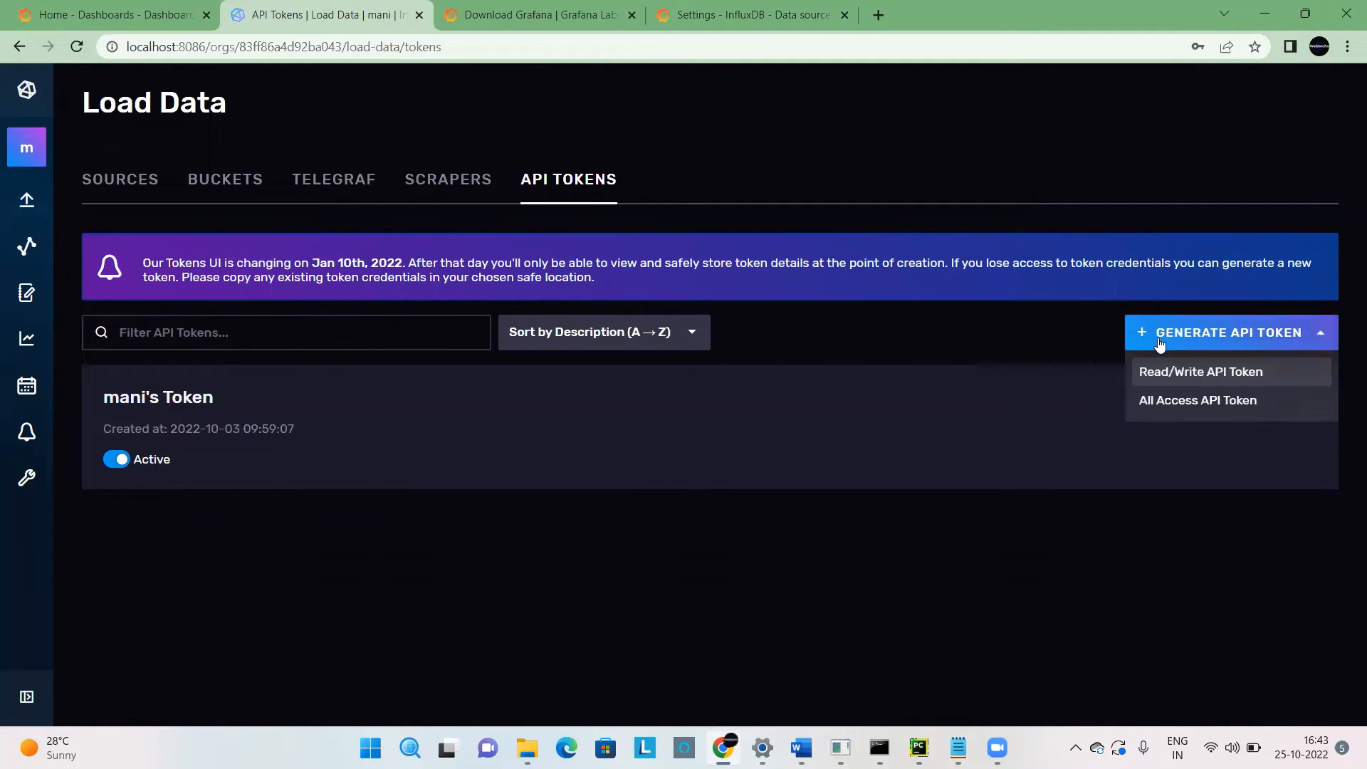
{"action": "left_click", "coordinate": [1180, 403]}
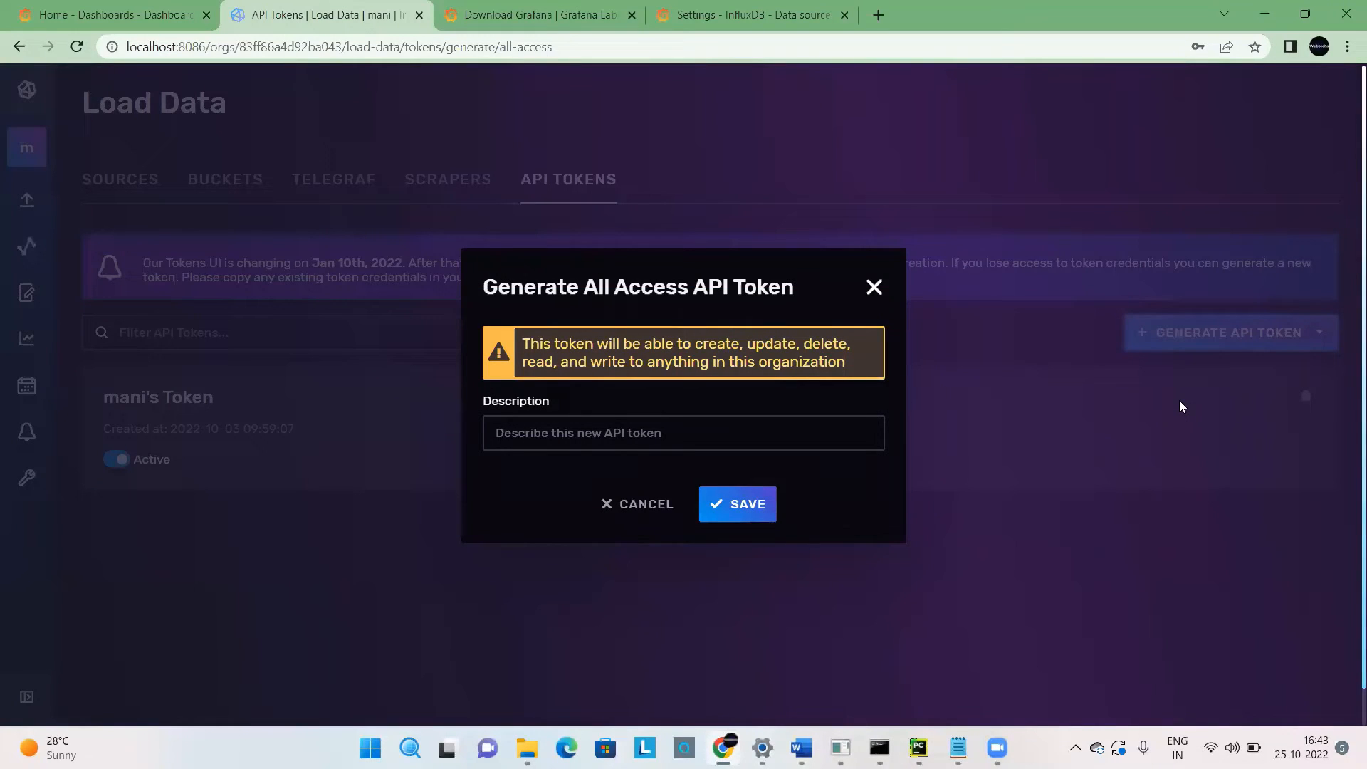
{"action": "left_click", "coordinate": [675, 445]}
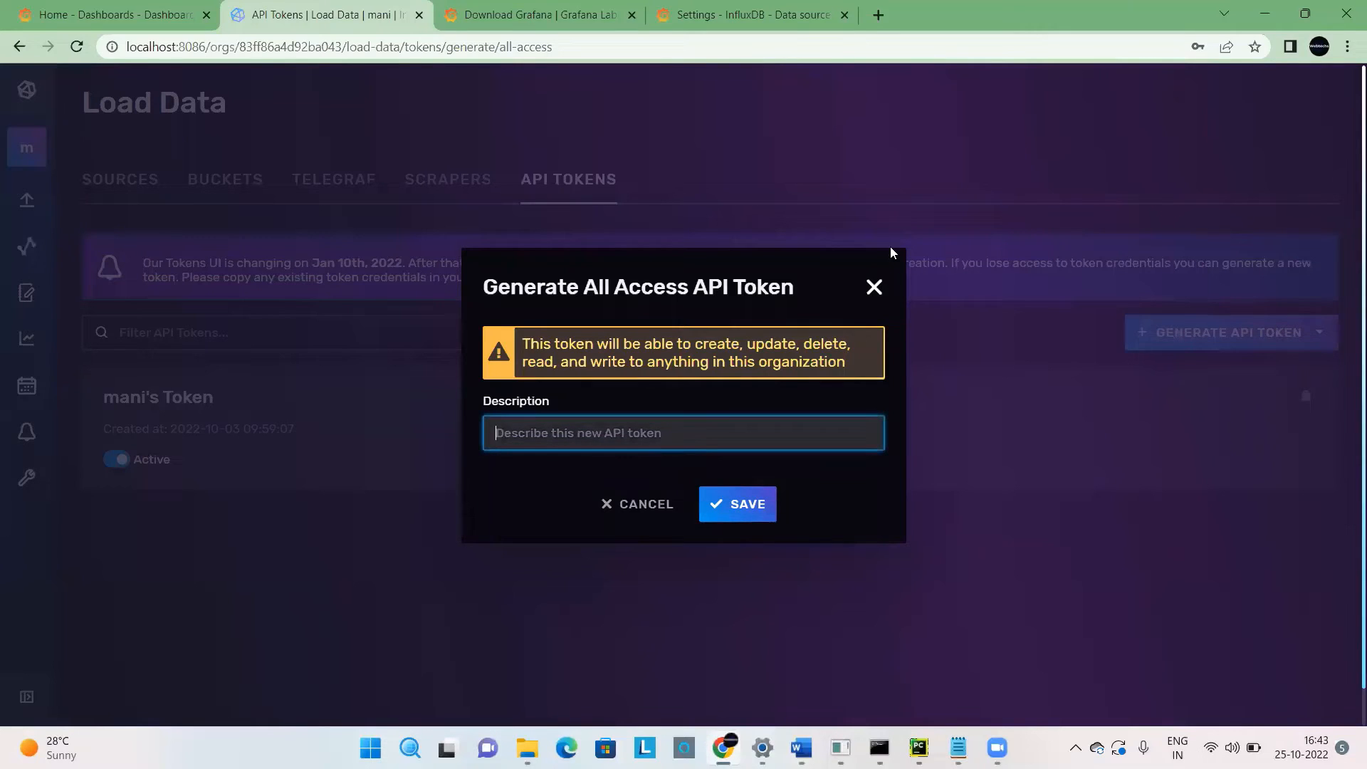
{"action": "left_click", "coordinate": [874, 286]}
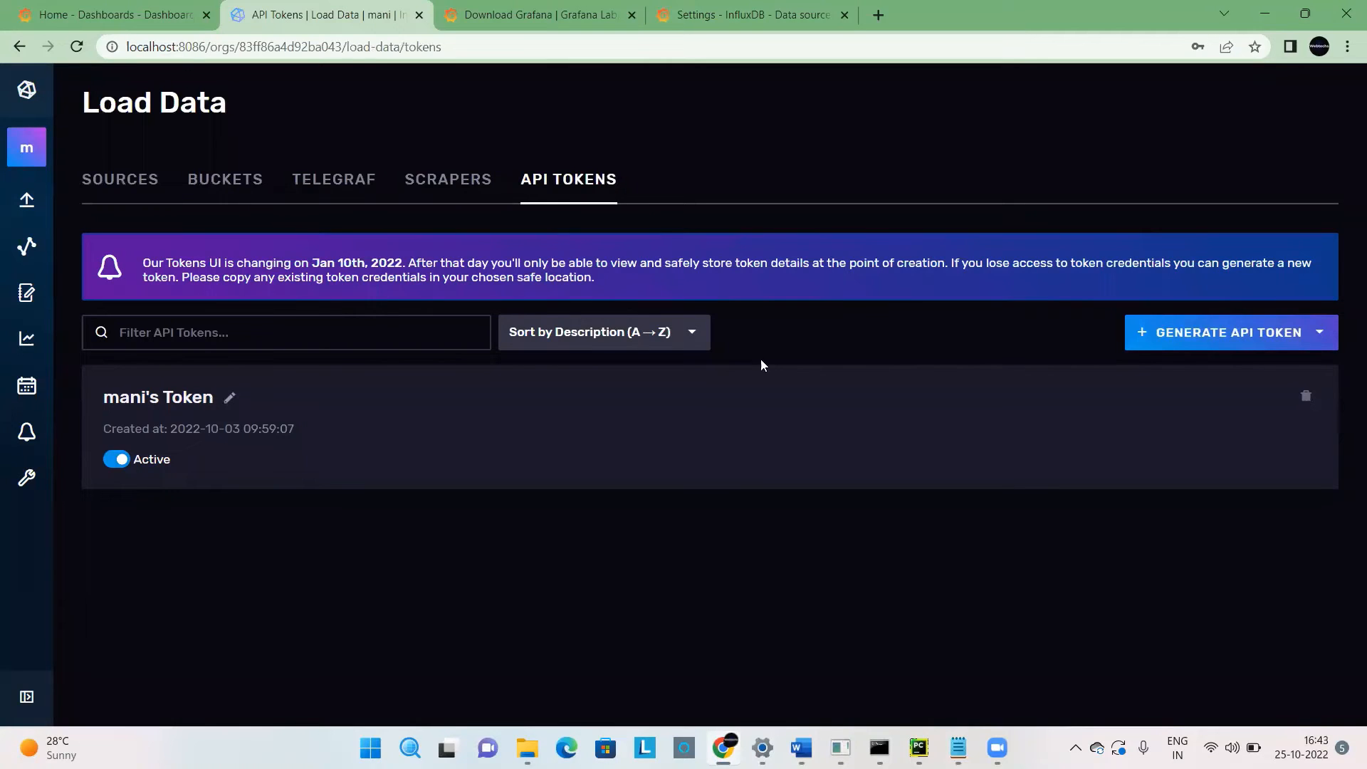
Copy the existing API token in InfluxDB and return to the Token field of the Grafana data source.
{"action": "left_click", "coordinate": [140, 402]}
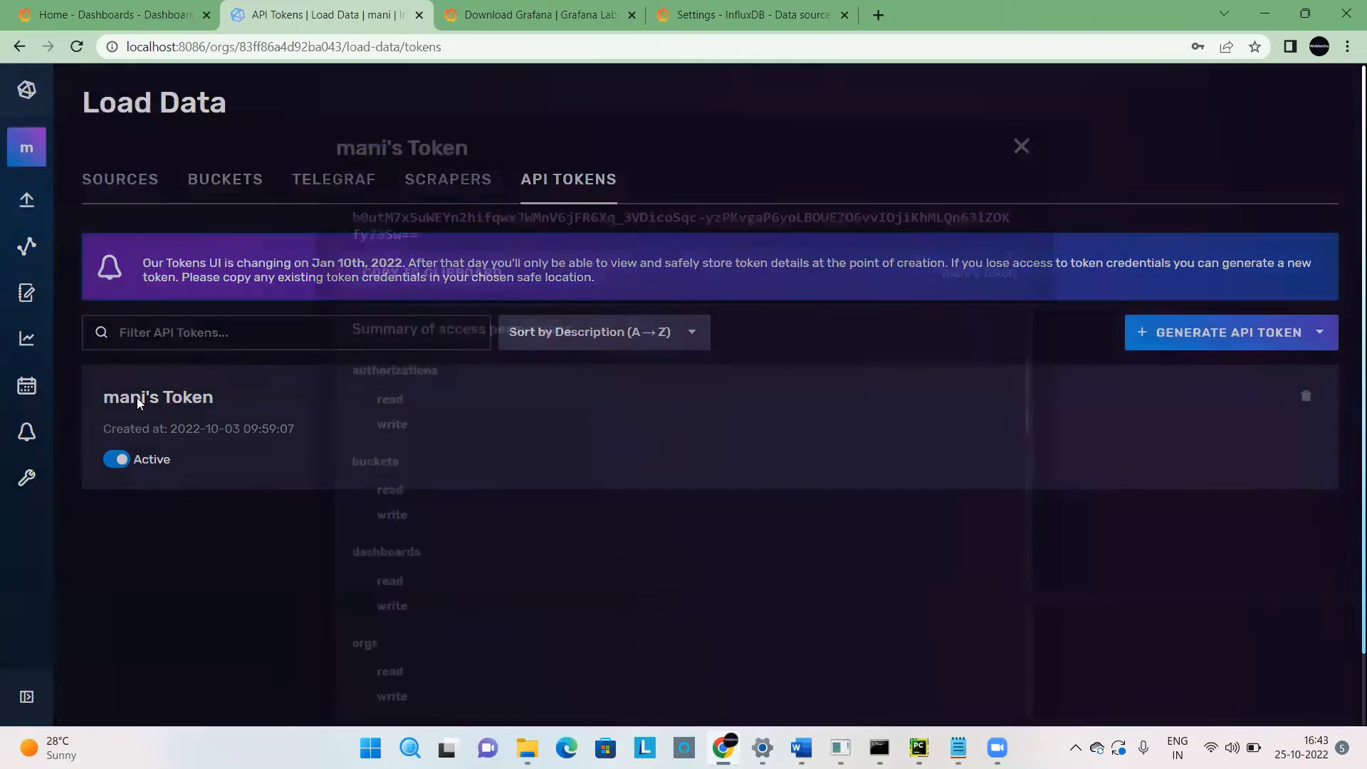
{"action": "left_click", "coordinate": [489, 242]}
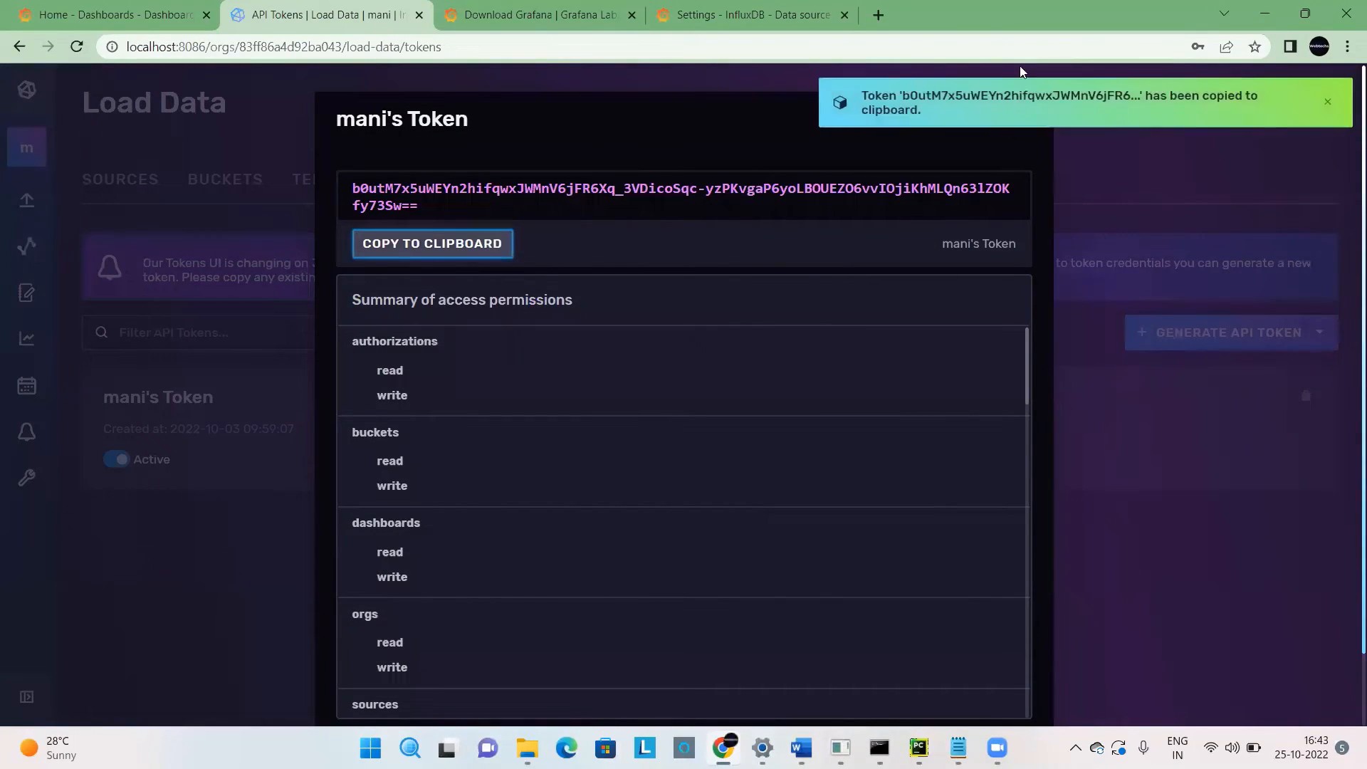
{"action": "left_click", "coordinate": [697, 14]}
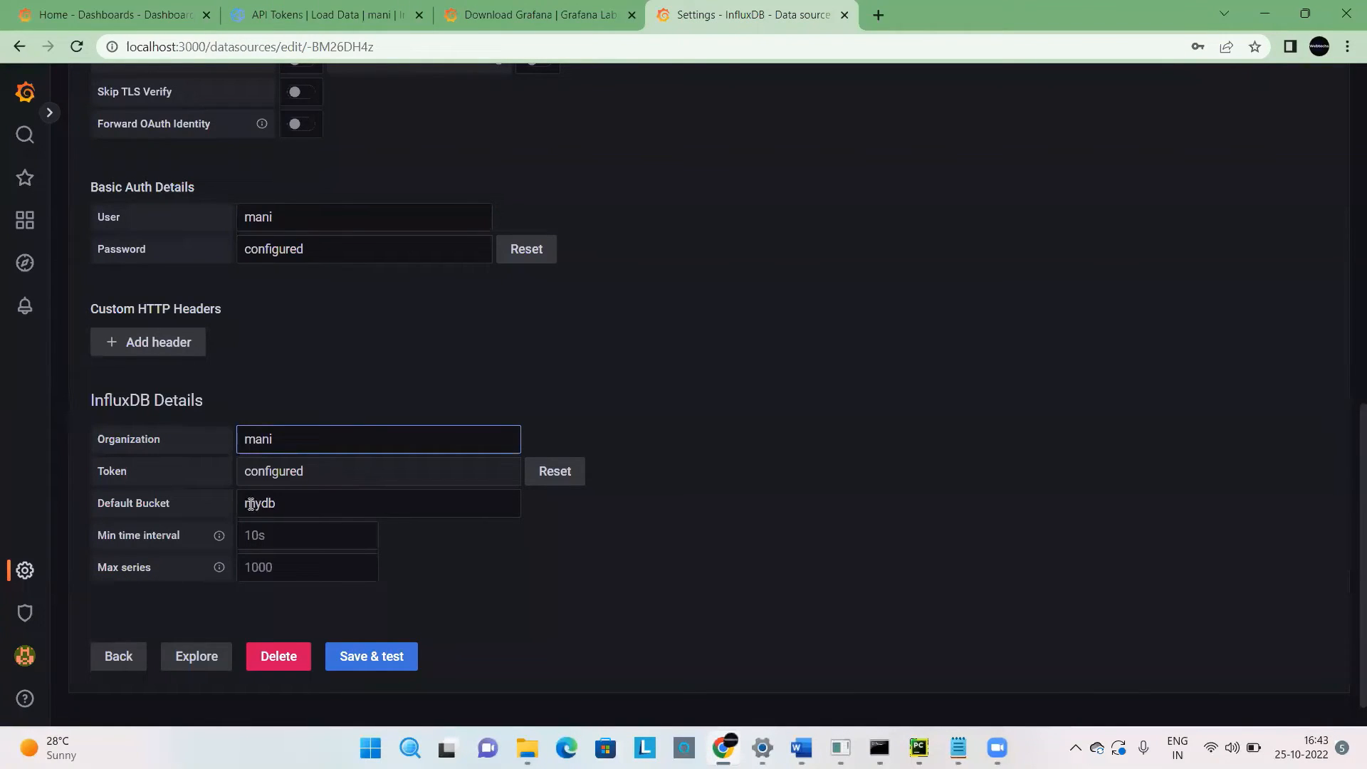
{"action": "left_click_drag", "start_coordinate": [249, 473], "coordinate": [316, 476]}
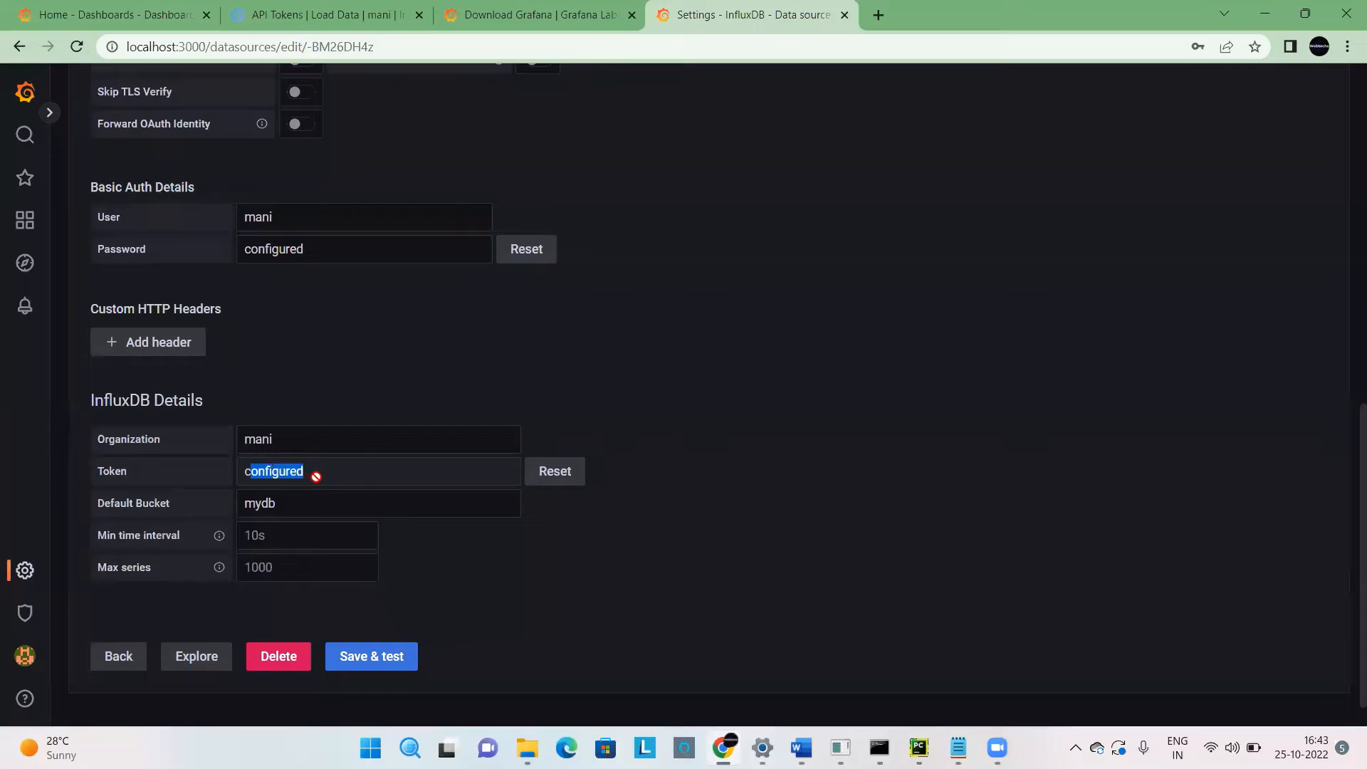
Compare the data source's Default Bucket with the mydb bucket in InfluxDB, opening that bucket in the Data Explorer.
{"action": "left_click", "coordinate": [284, 503]}
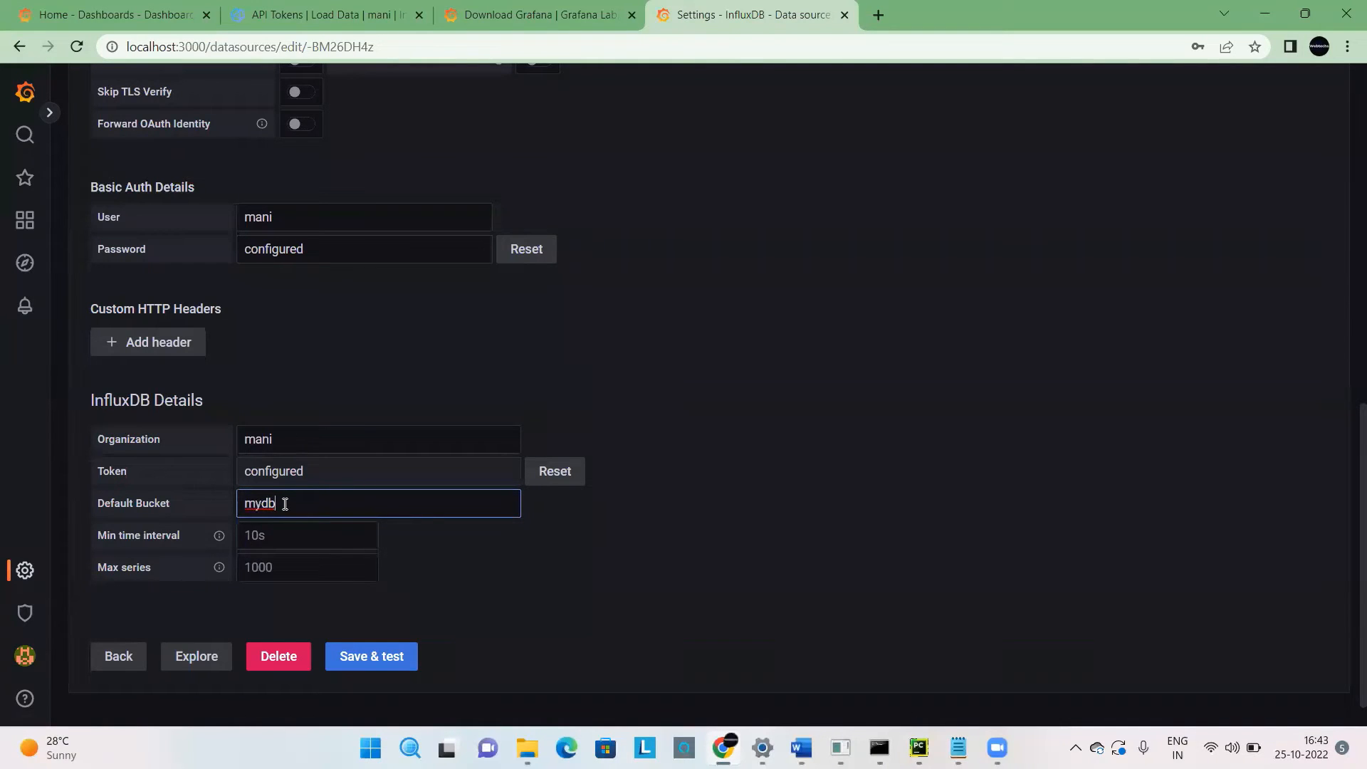
{"action": "left_click", "coordinate": [324, 14]}
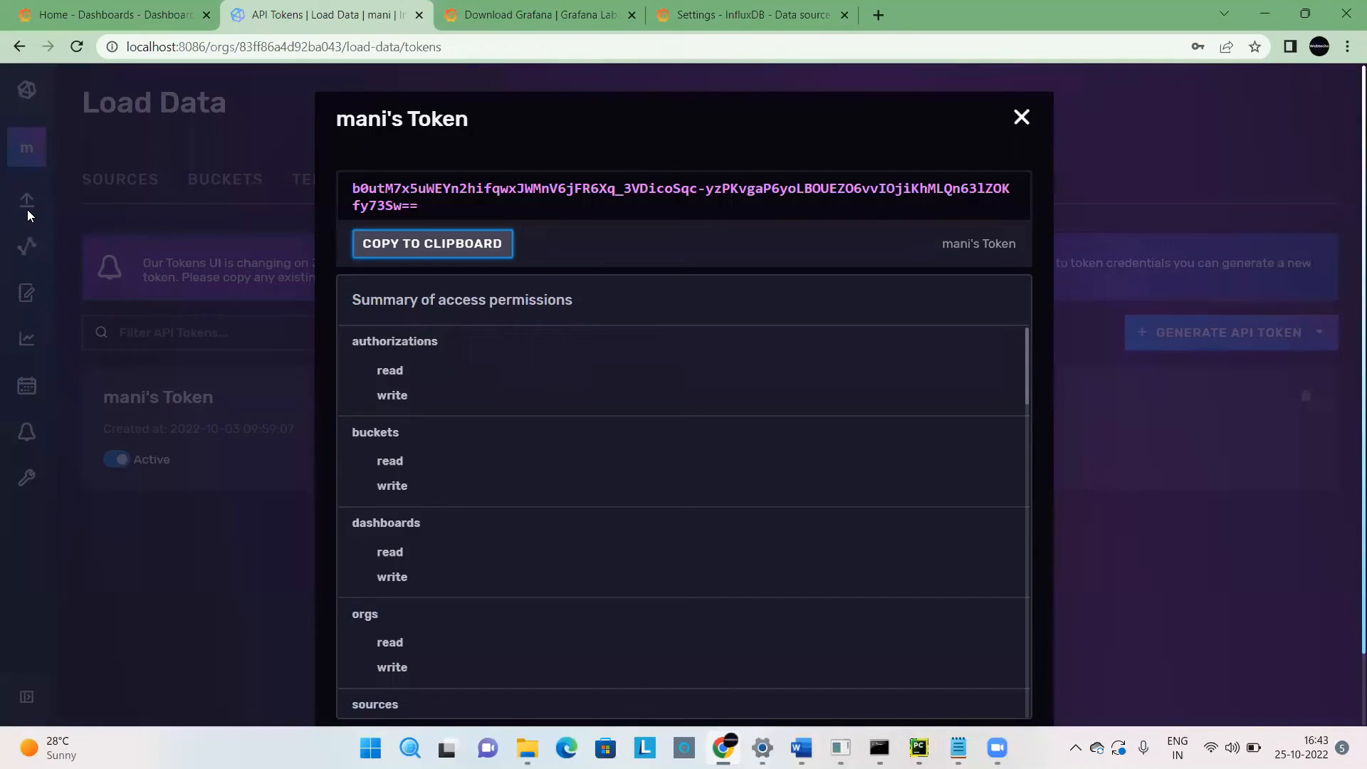
{"action": "left_click", "coordinate": [1021, 117]}
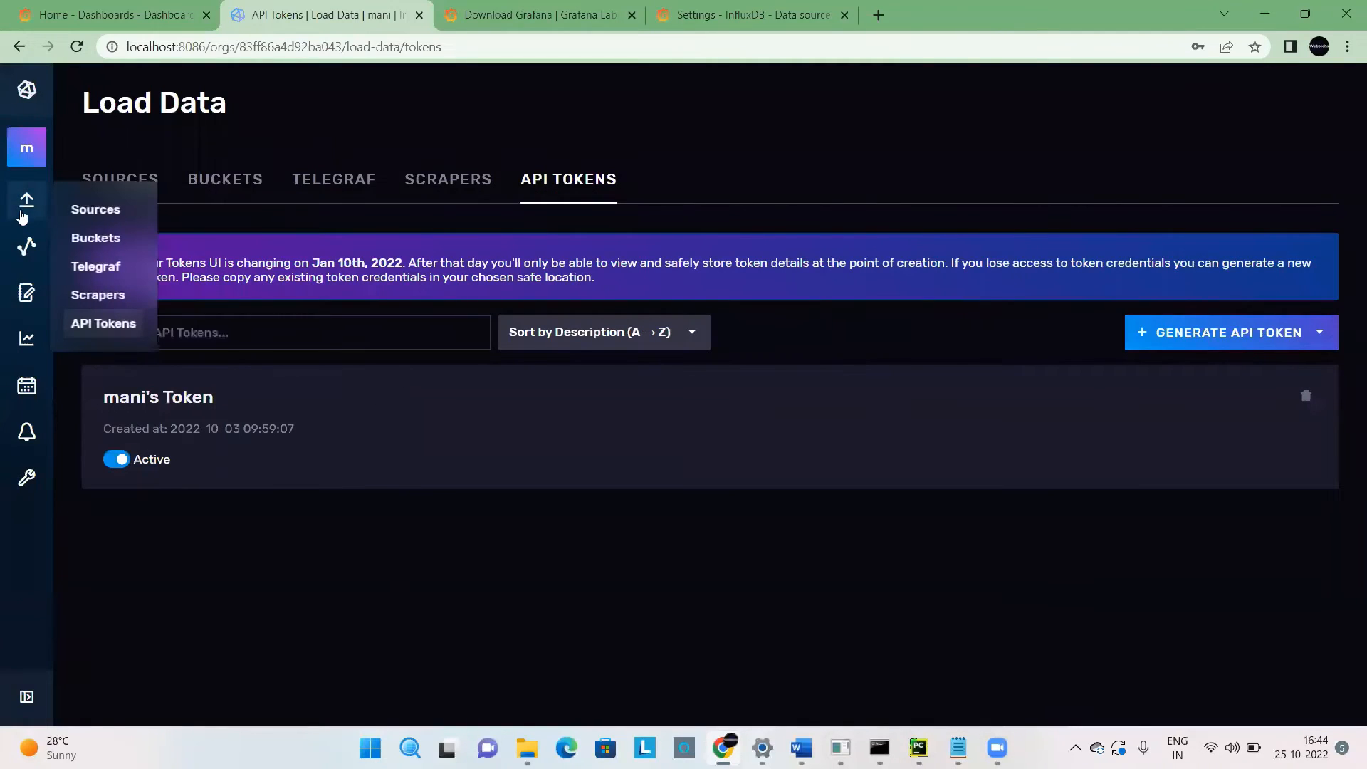
{"action": "left_click", "coordinate": [99, 239]}
{"action": "left_click", "coordinate": [123, 344]}
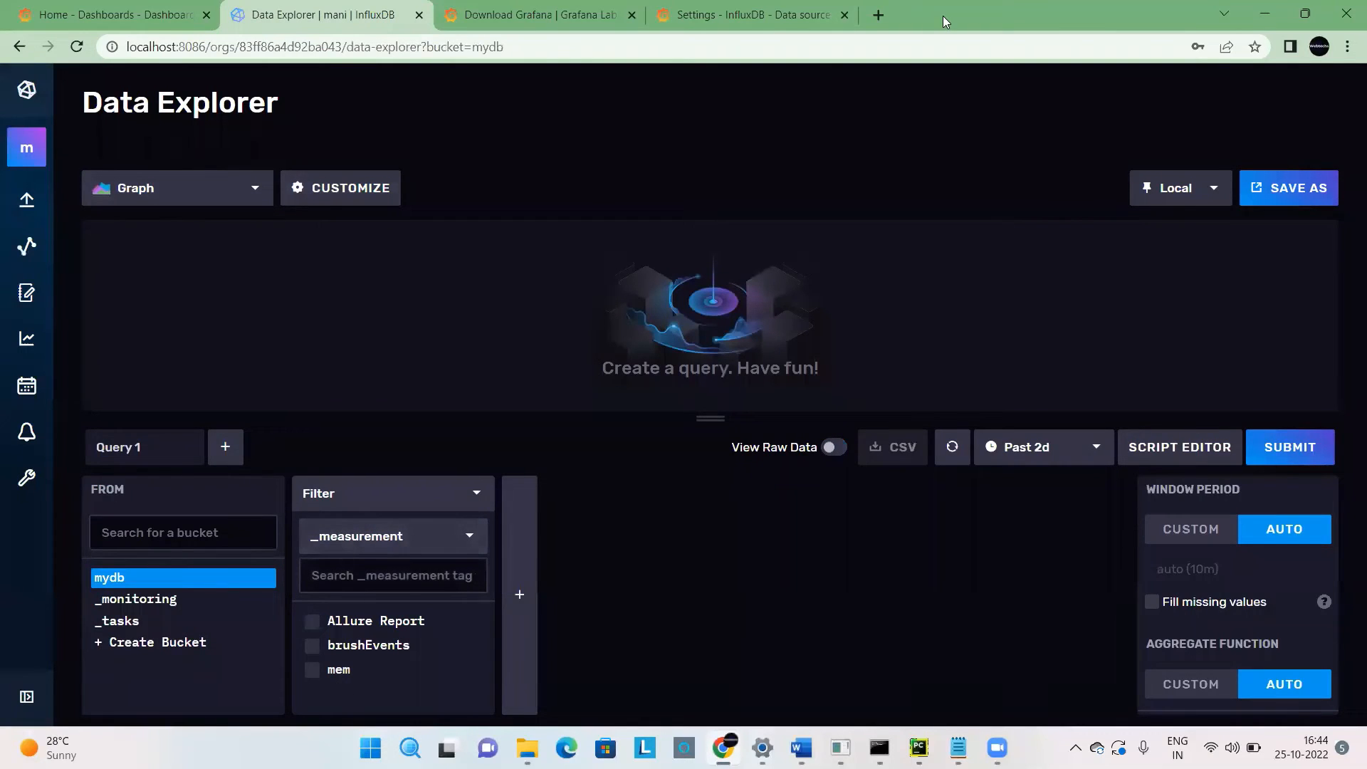
{"action": "left_click", "coordinate": [783, 9]}
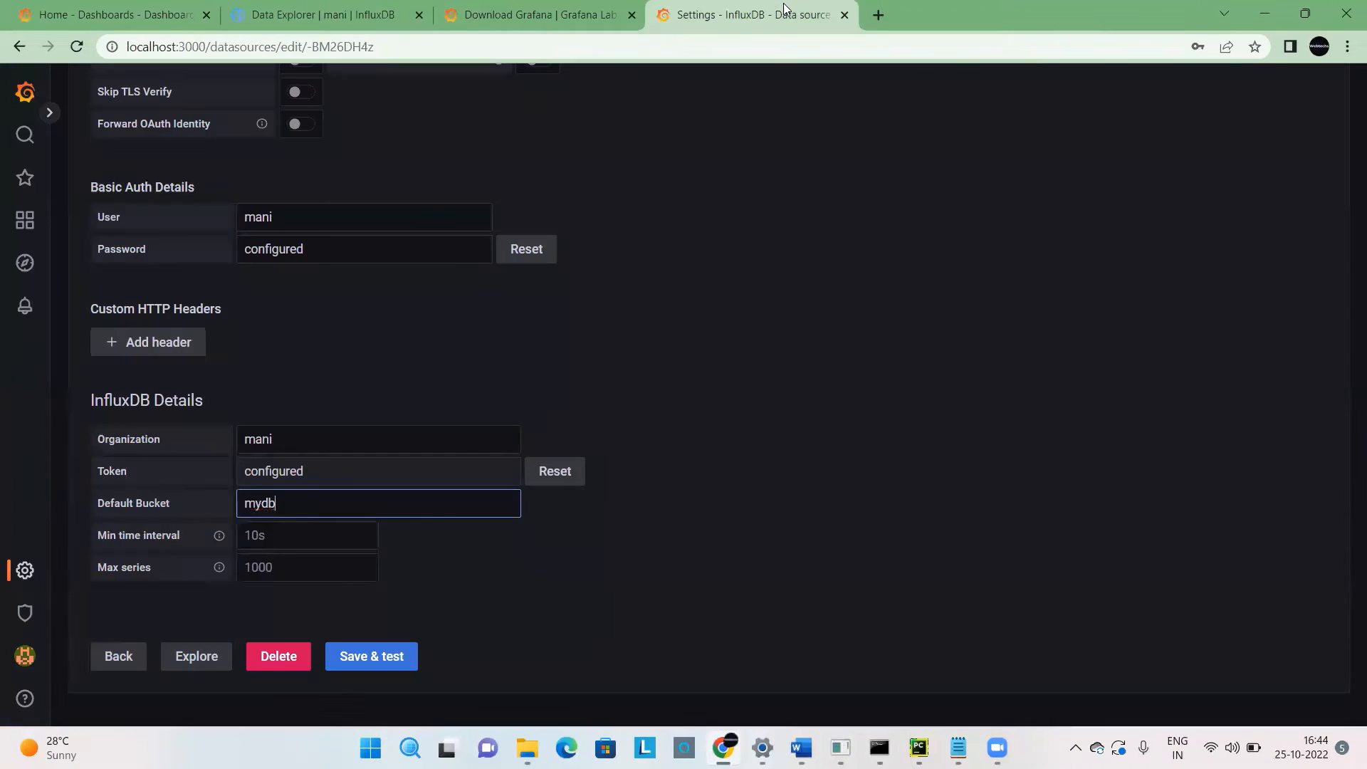
Save and test the Grafana data source, and compare the reported buckets with the bucket list in InfluxDB's Data Explorer.
{"action": "left_click", "coordinate": [271, 541]}
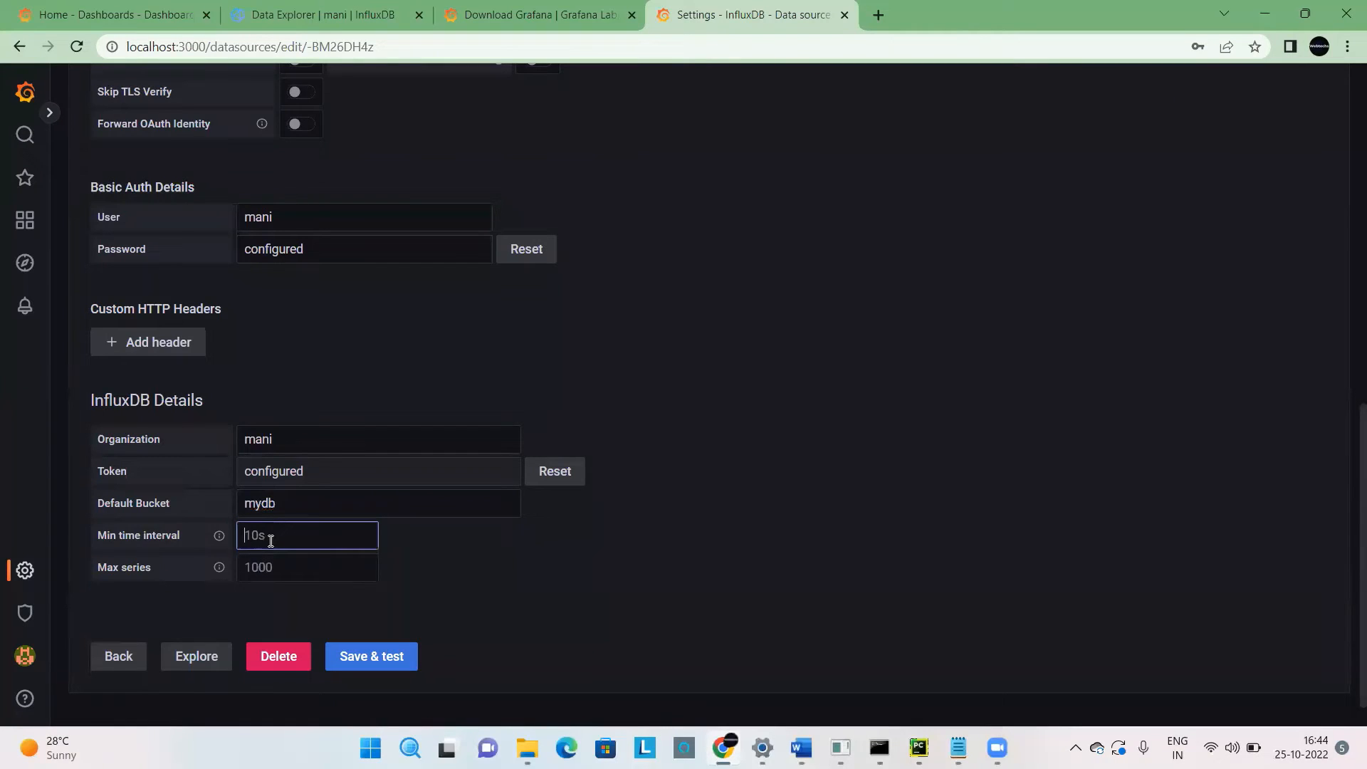
{"action": "left_click", "coordinate": [499, 586]}
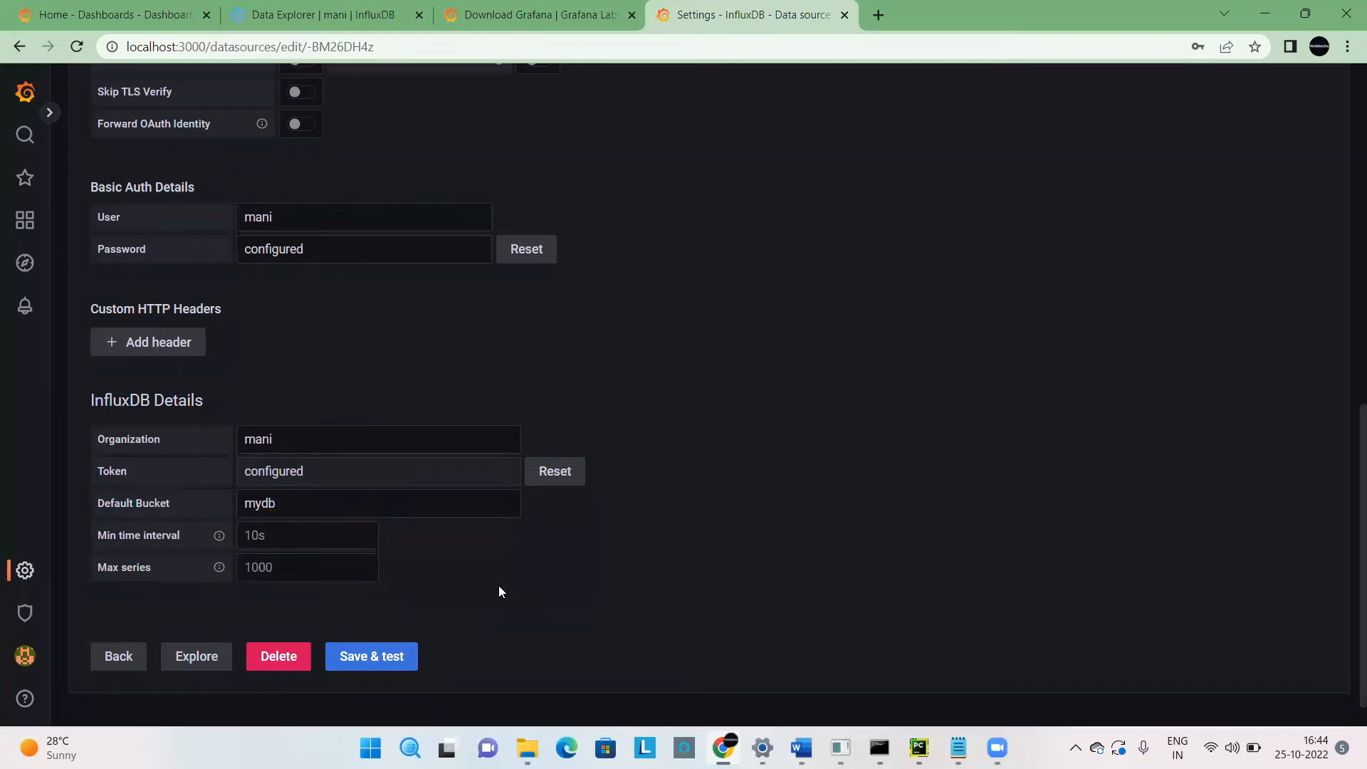
{"action": "left_click", "coordinate": [361, 657]}
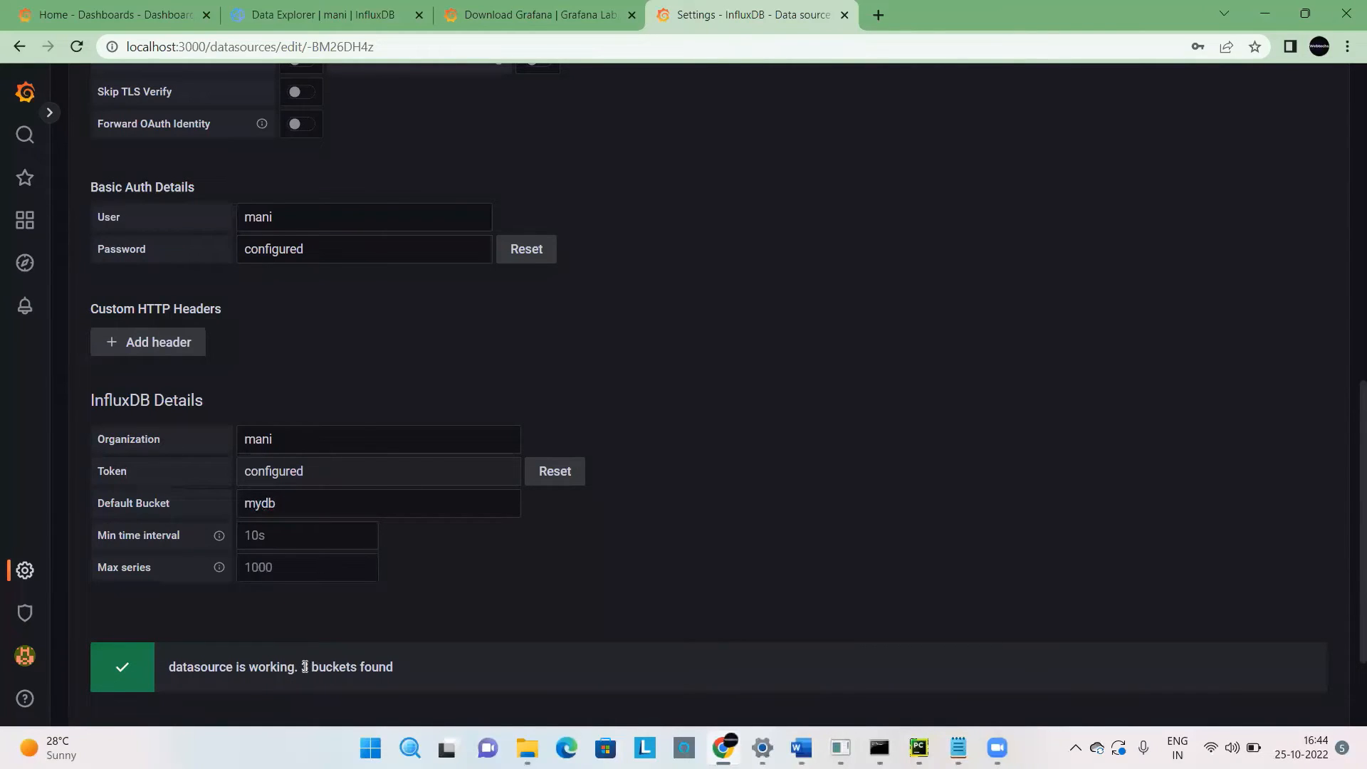
{"action": "left_click_drag", "start_coordinate": [302, 668], "coordinate": [381, 675]}
{"action": "left_click", "coordinate": [324, 14]}
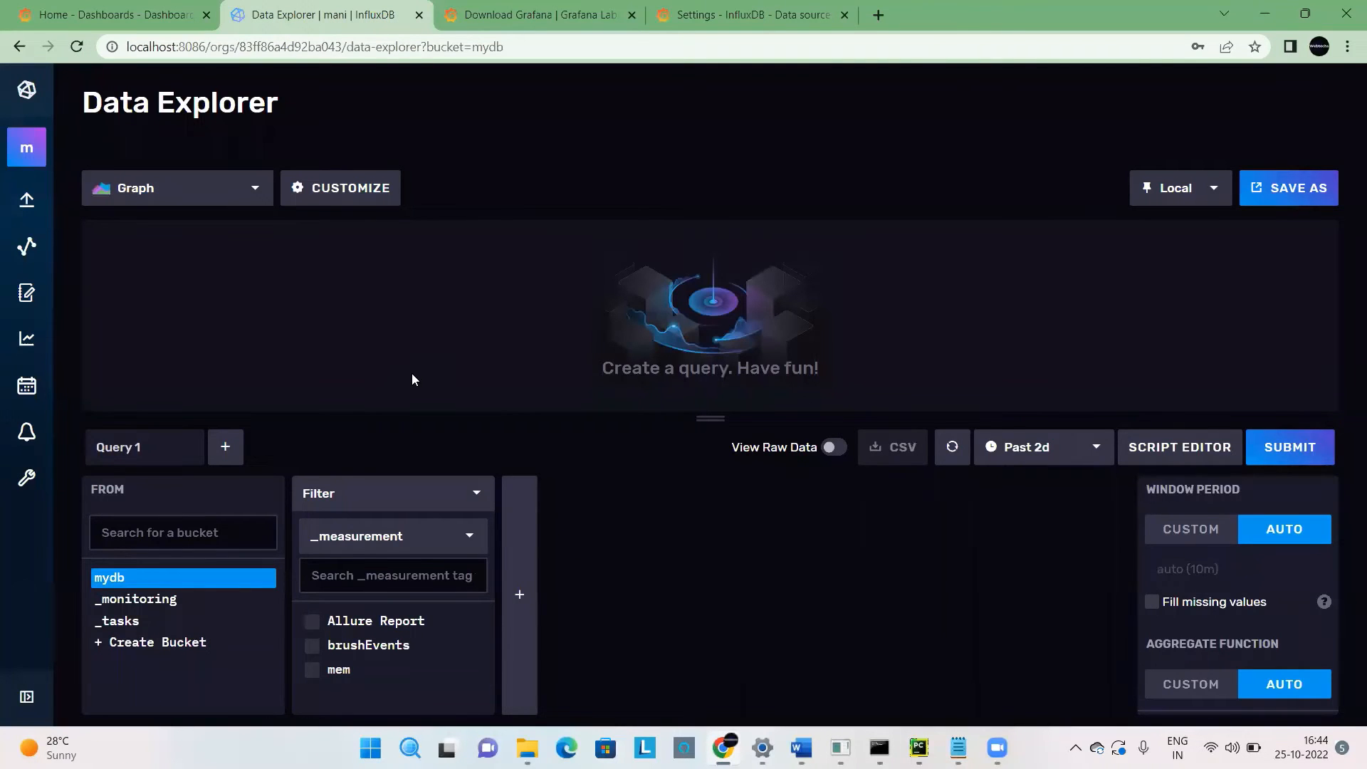
{"action": "left_click", "coordinate": [701, 16]}
{"action": "left_click", "coordinate": [642, 553]}
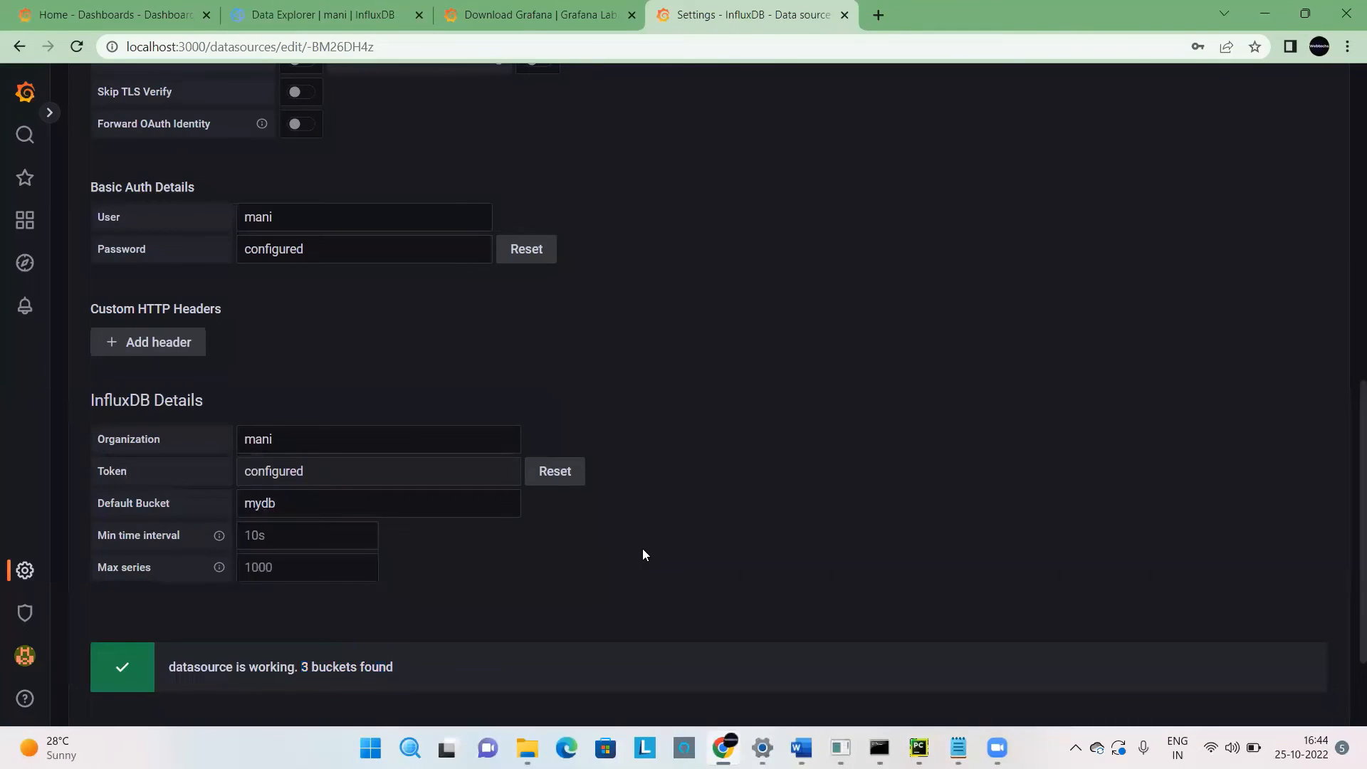
{"action": "scroll", "coordinate": [1345, 430], "scroll_direction": "down", "scroll_amount": 2}
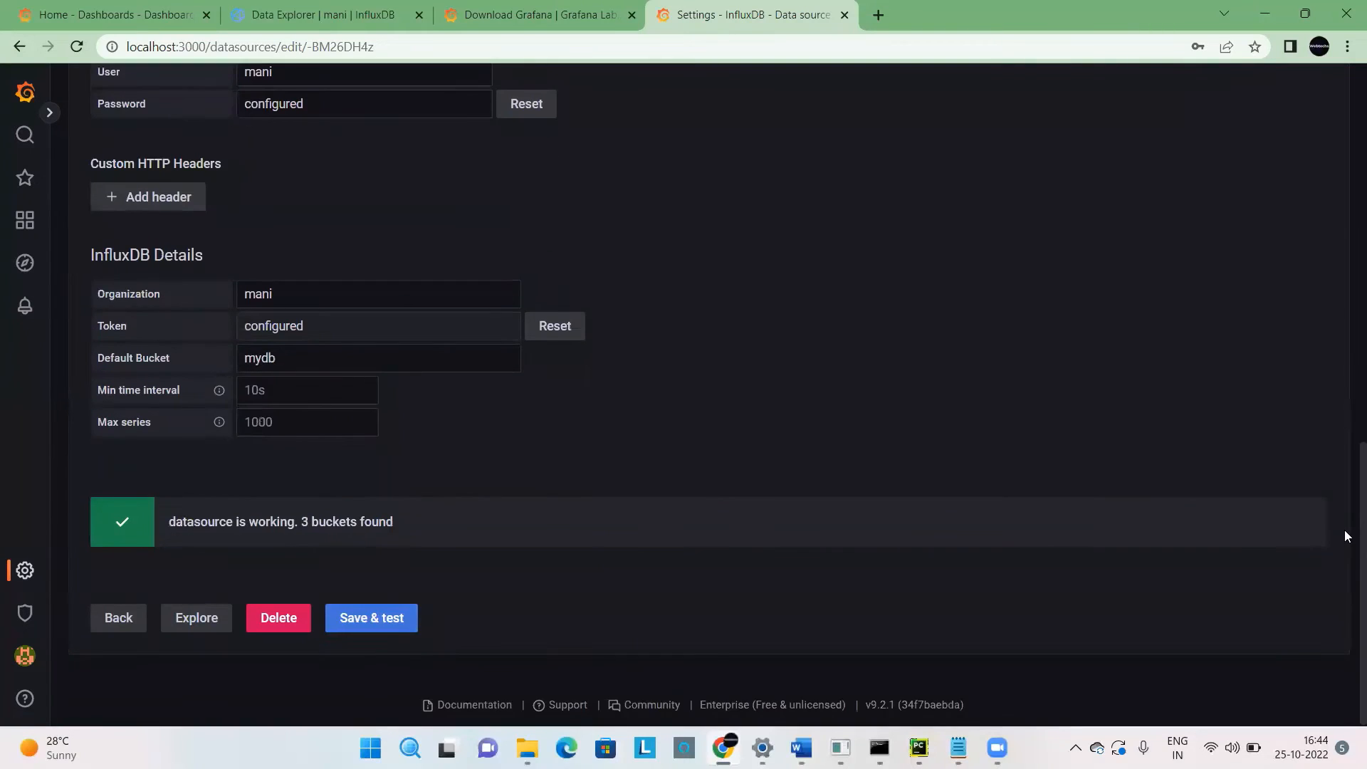
Create a new Grafana dashboard and add a new panel to it.
{"action": "scroll", "coordinate": [1321, 242], "scroll_direction": "up", "scroll_amount": 8}
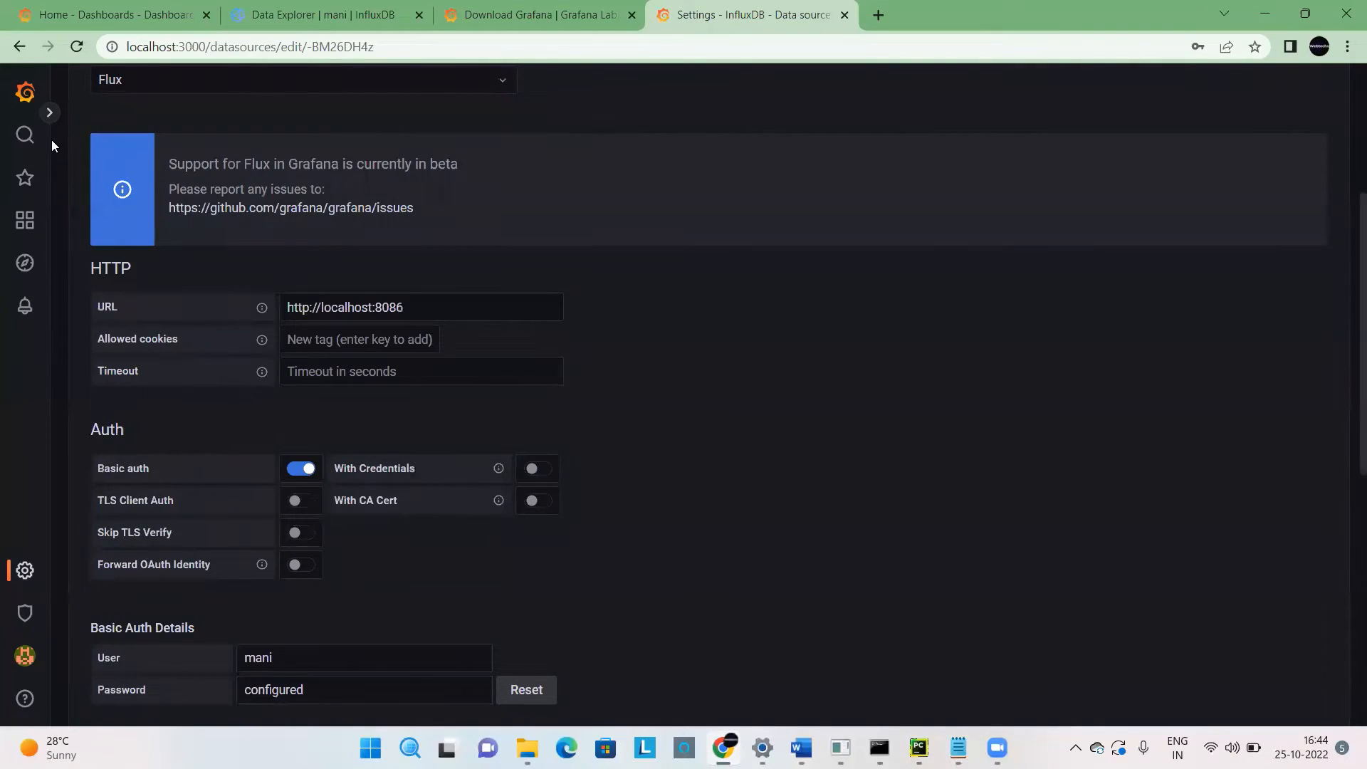
{"action": "left_click", "coordinate": [47, 117]}
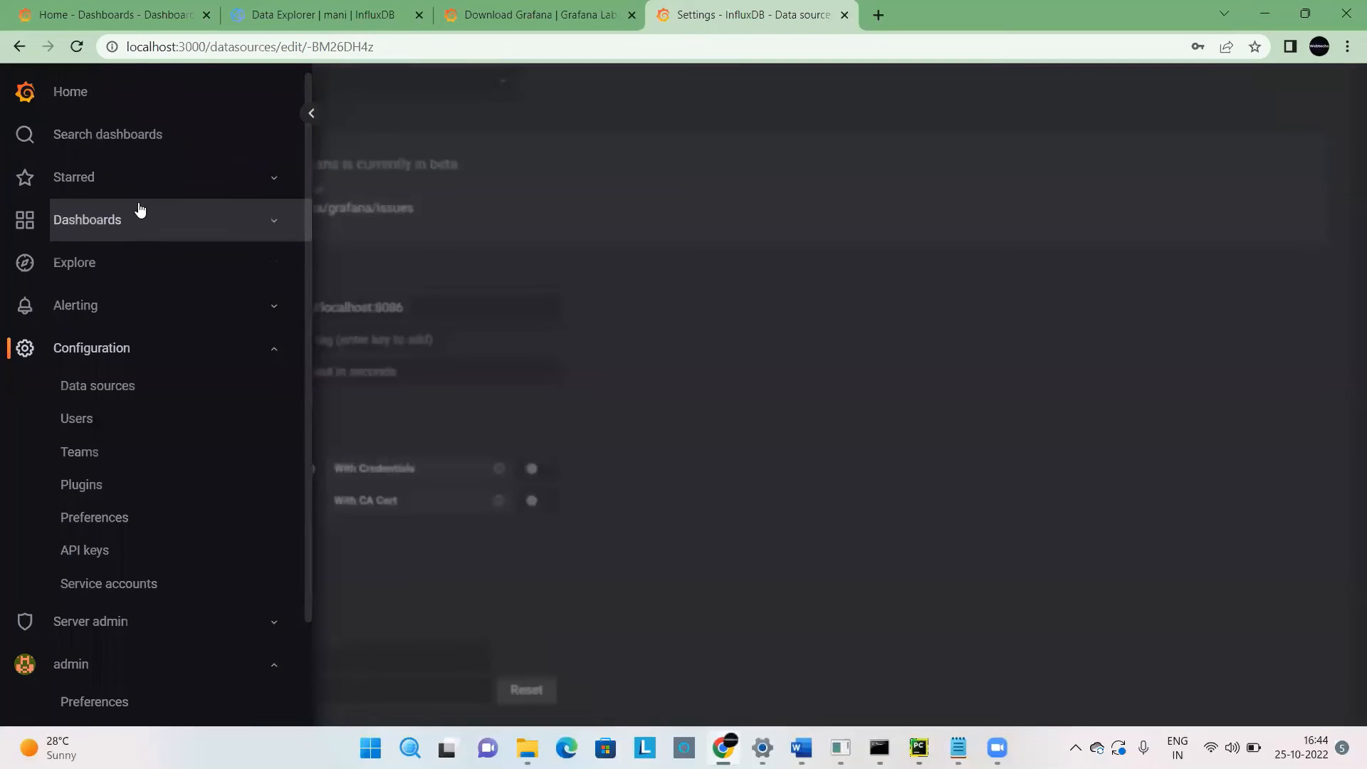
{"action": "left_click", "coordinate": [311, 113]}
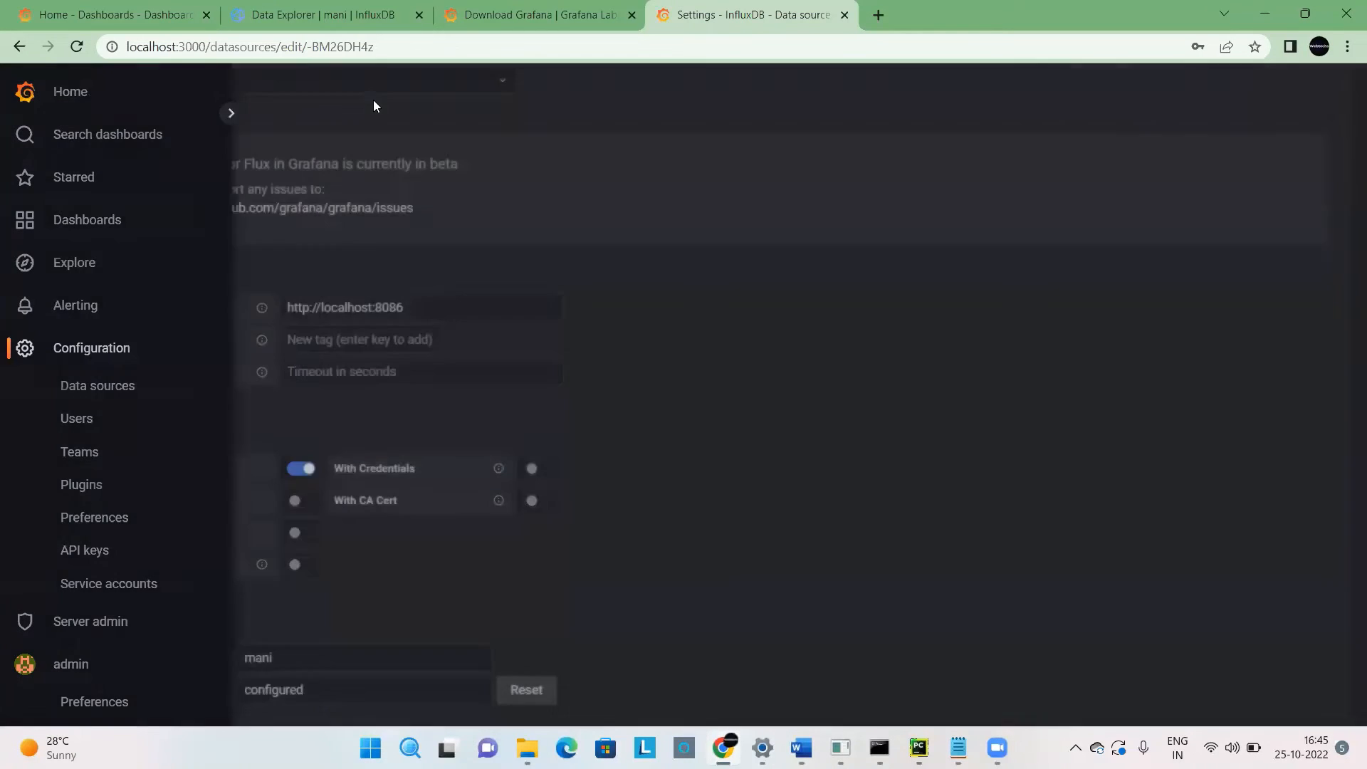
{"action": "left_click", "coordinate": [50, 116]}
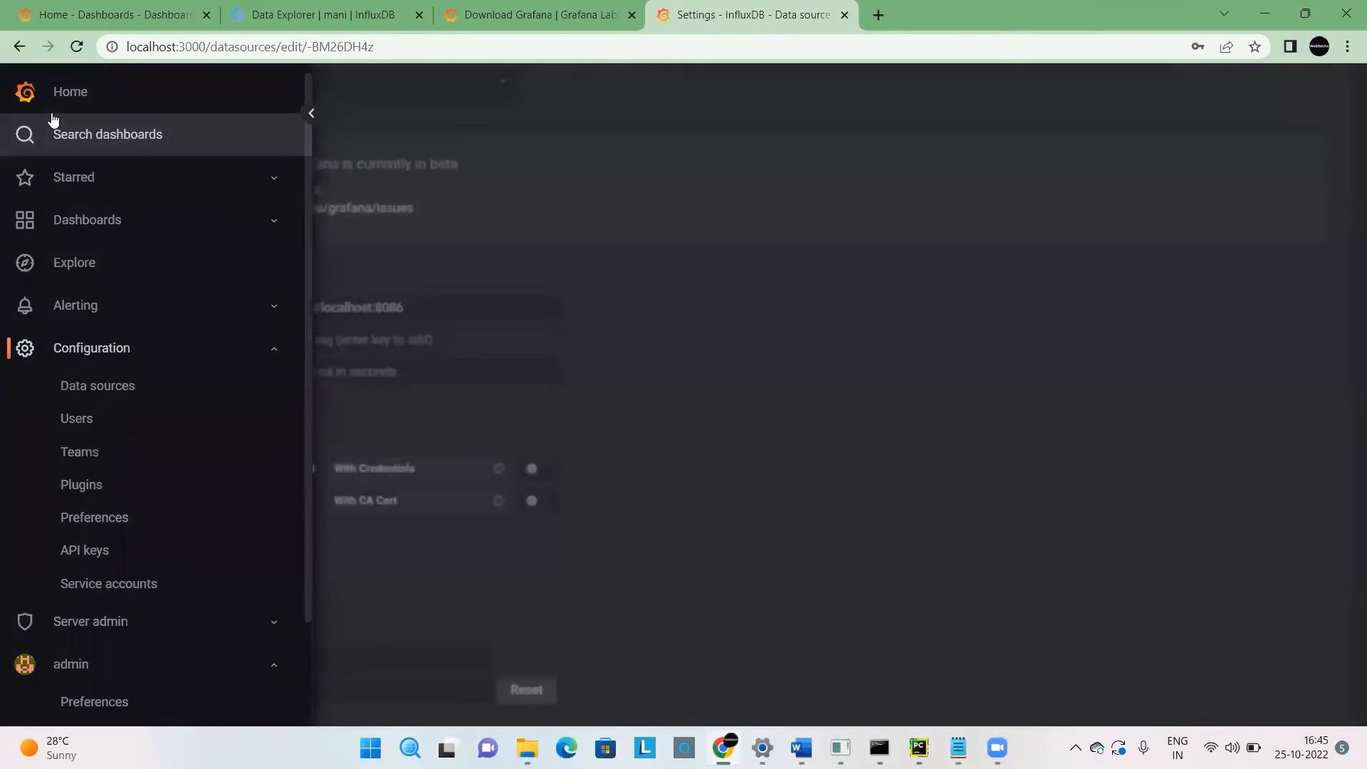
{"action": "left_click", "coordinate": [207, 229]}
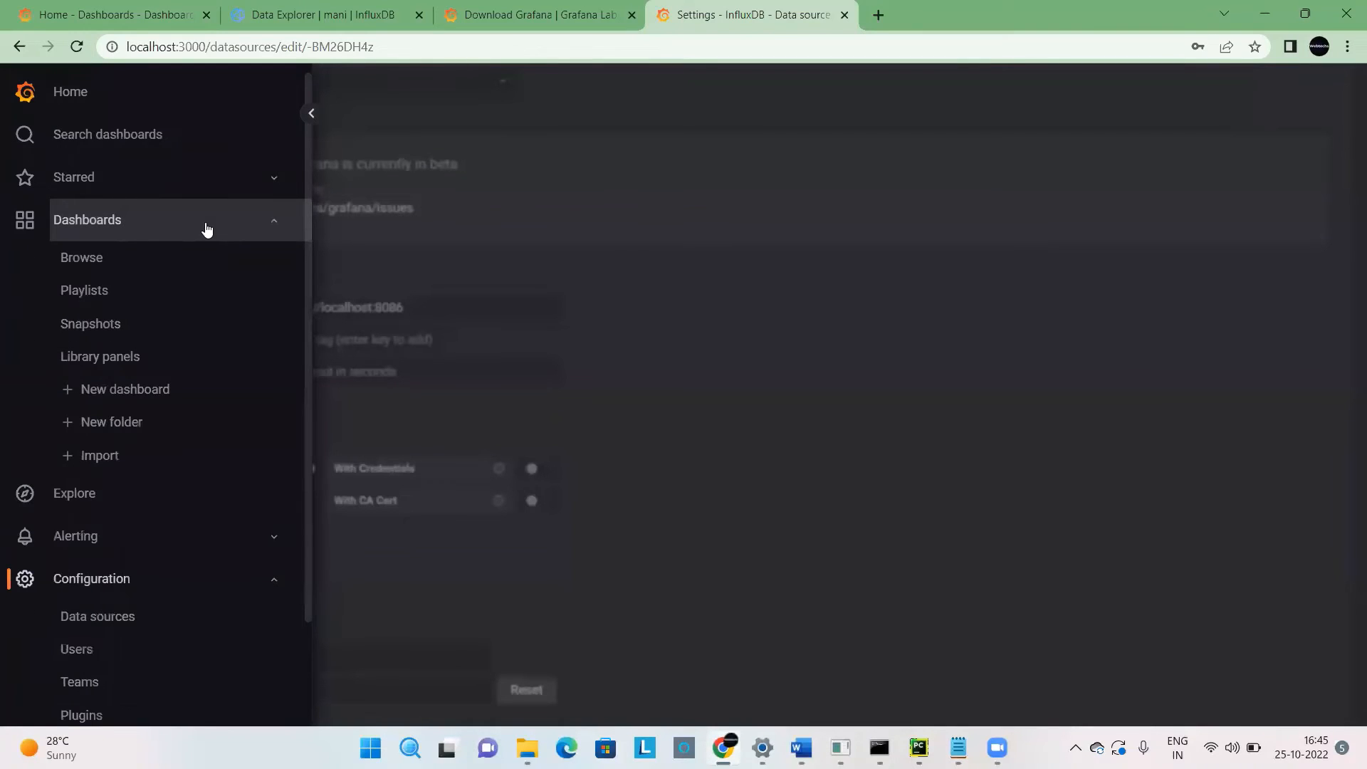
{"action": "left_click", "coordinate": [134, 390]}
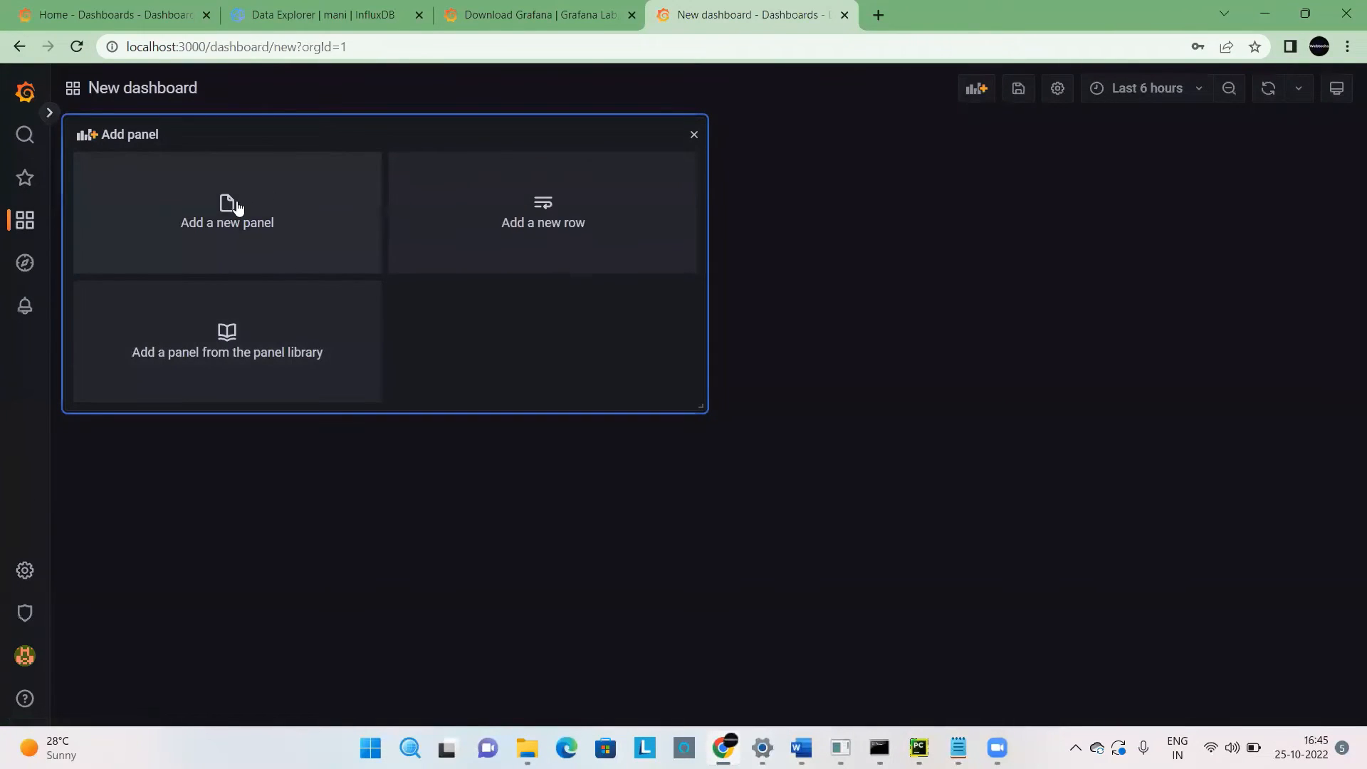
{"action": "left_click", "coordinate": [236, 202]}
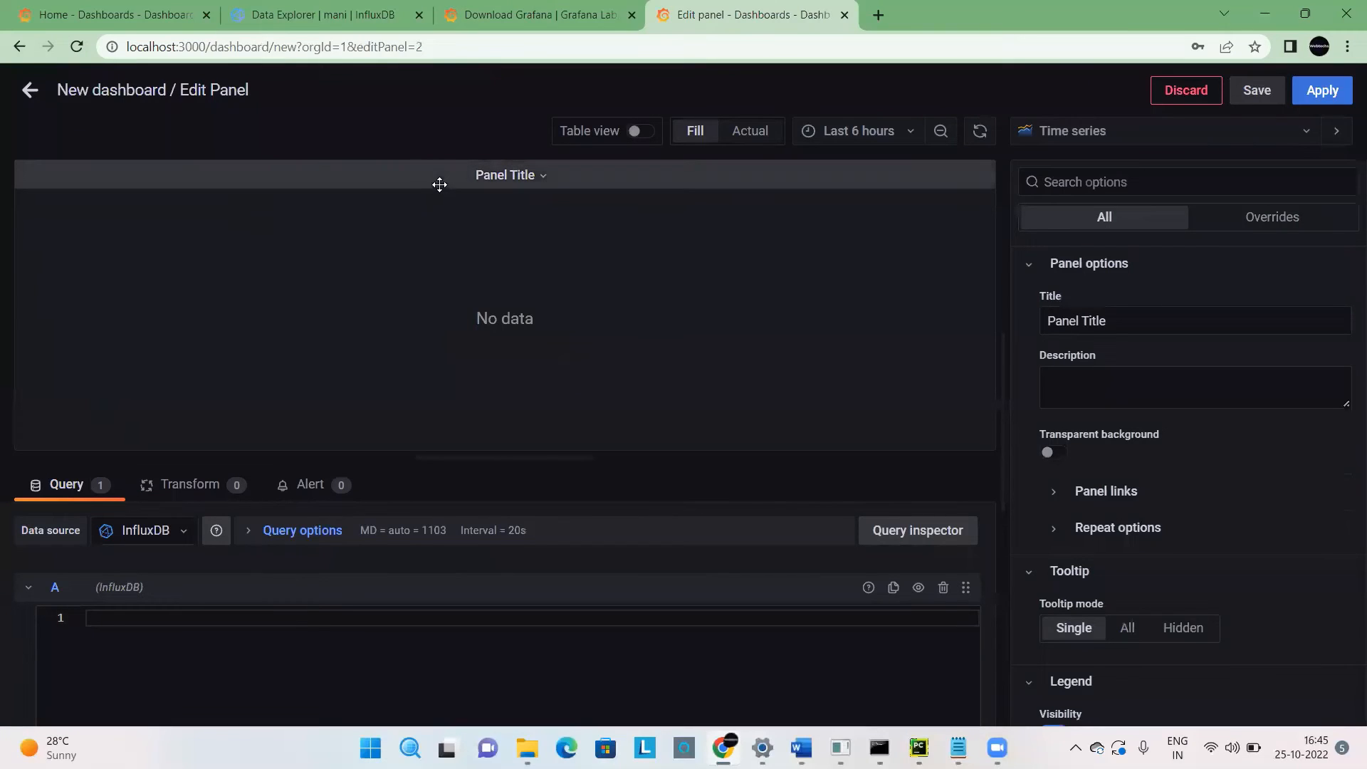
Set the new panel's title to "Testcase Execution Report" and look through the remaining panel options.
{"action": "left_click", "coordinate": [503, 176]}
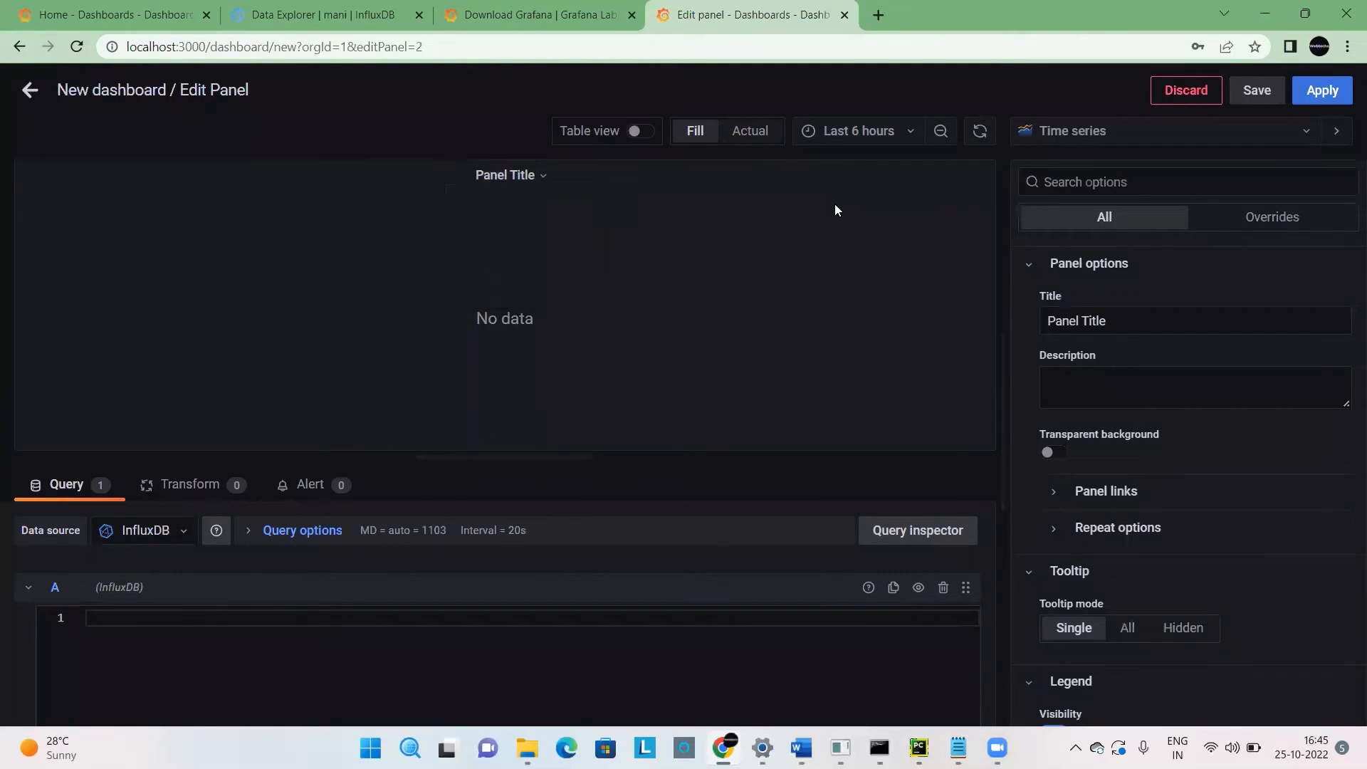
{"action": "left_click", "coordinate": [1130, 319]}
{"action": "left_click_drag", "start_coordinate": [1129, 318], "coordinate": [925, 340]}
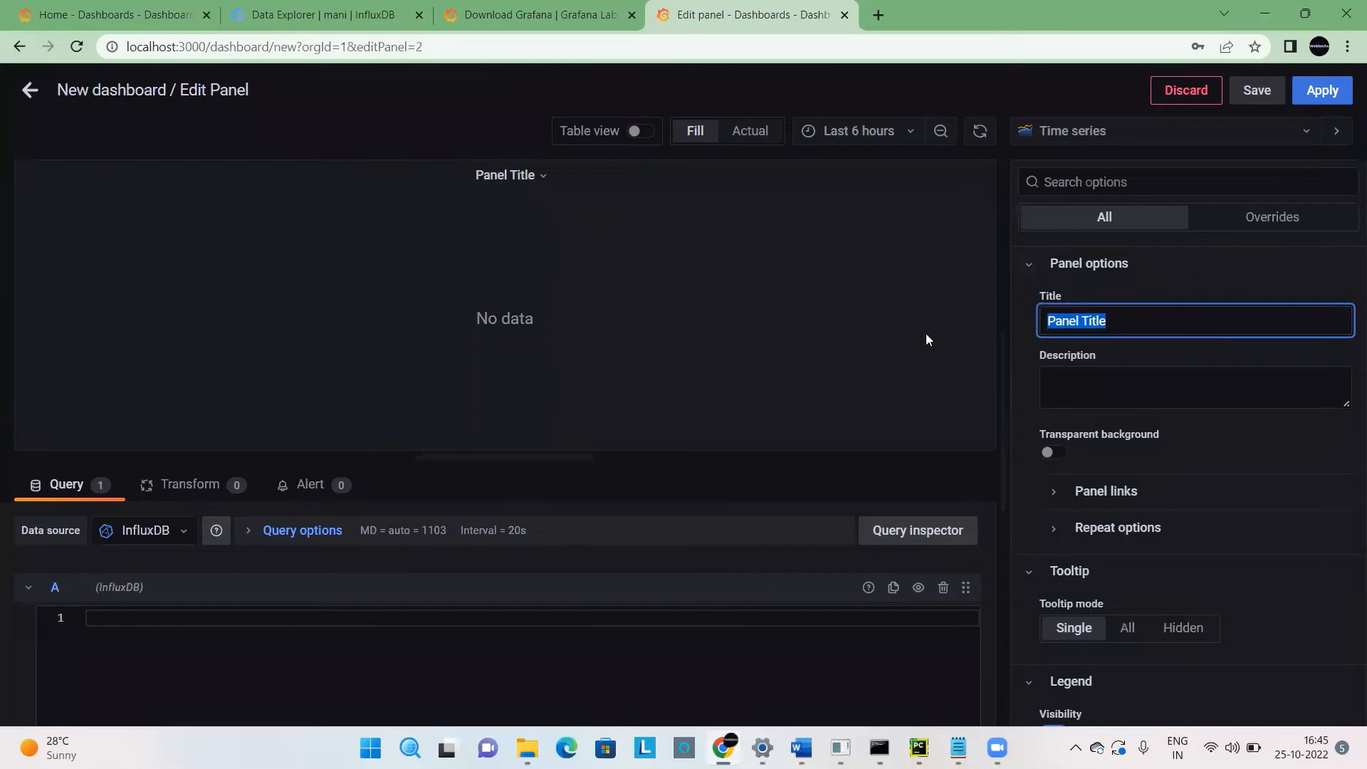
{"action": "key", "text": "BackSpace"}
{"action": "type", "text": "Testcase Execu"}
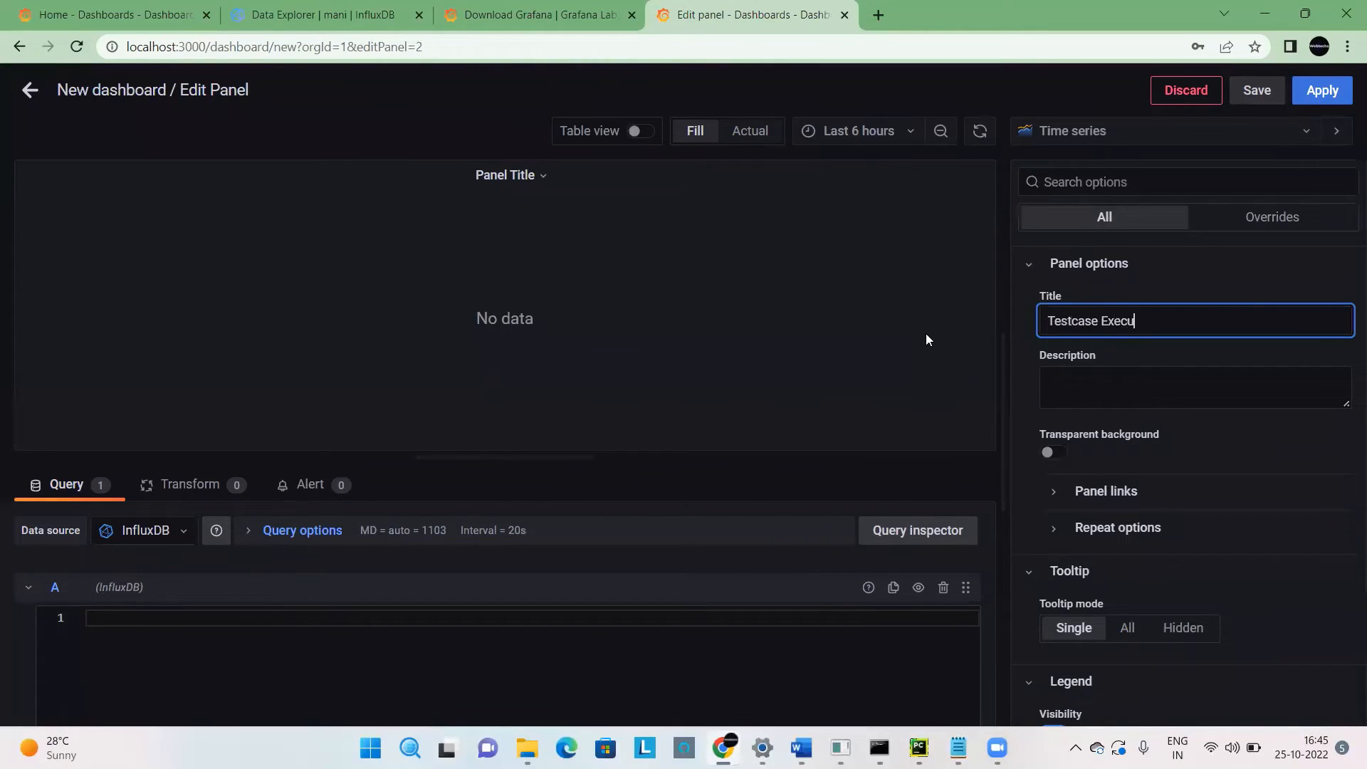
{"action": "type", "text": "tion Report"}
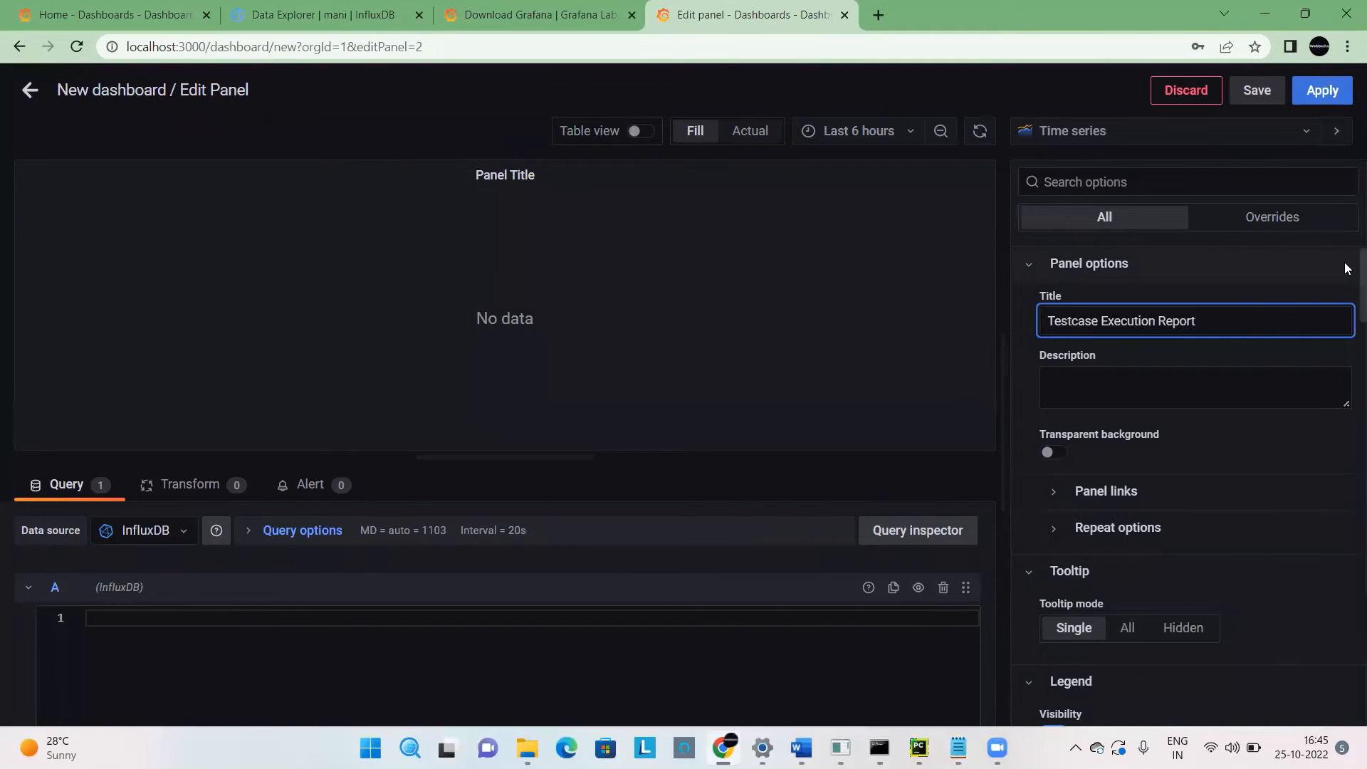
{"action": "scroll", "coordinate": [1345, 269], "scroll_direction": "down", "scroll_amount": 3}
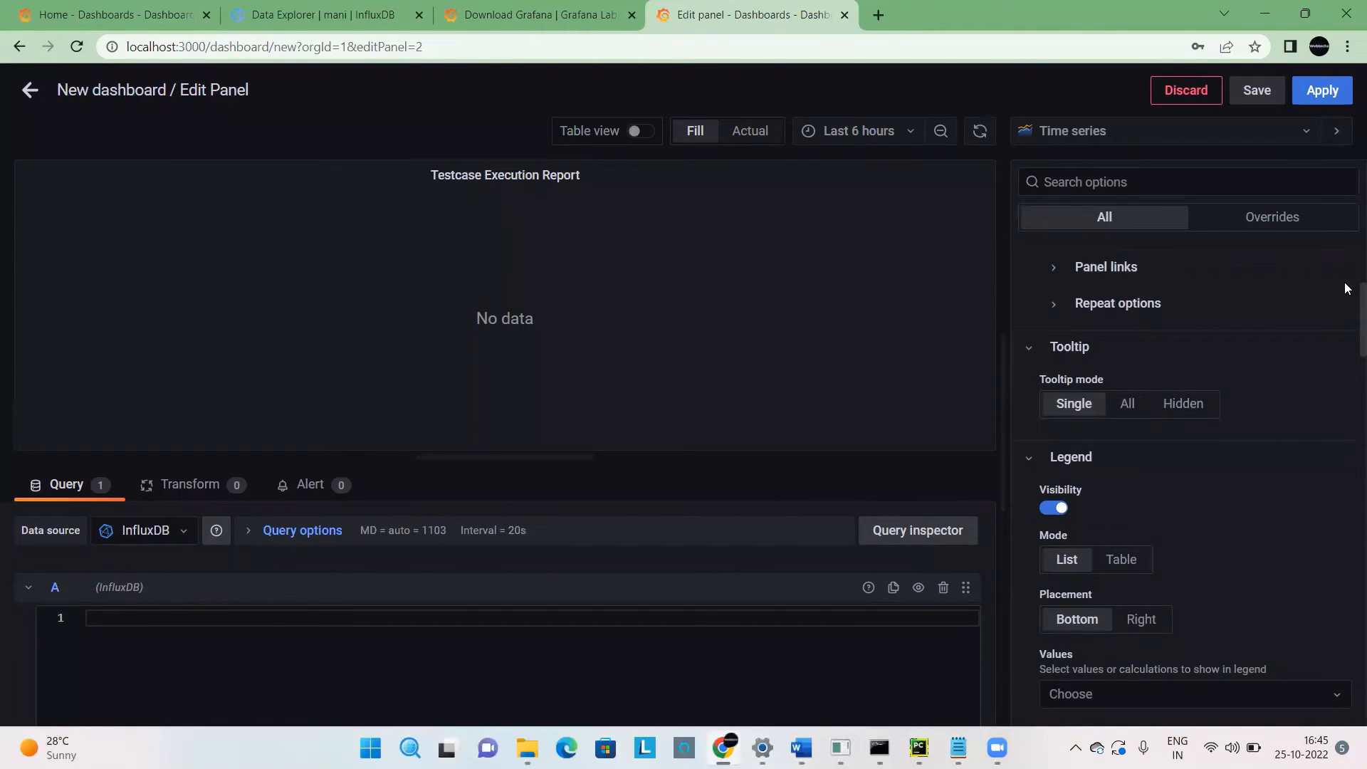
In InfluxDB's Data Explorer, filter mydb by the Allure Report measurement, run the query with raw data shown, and enlarge the results area.
{"action": "left_click", "coordinate": [329, 13]}
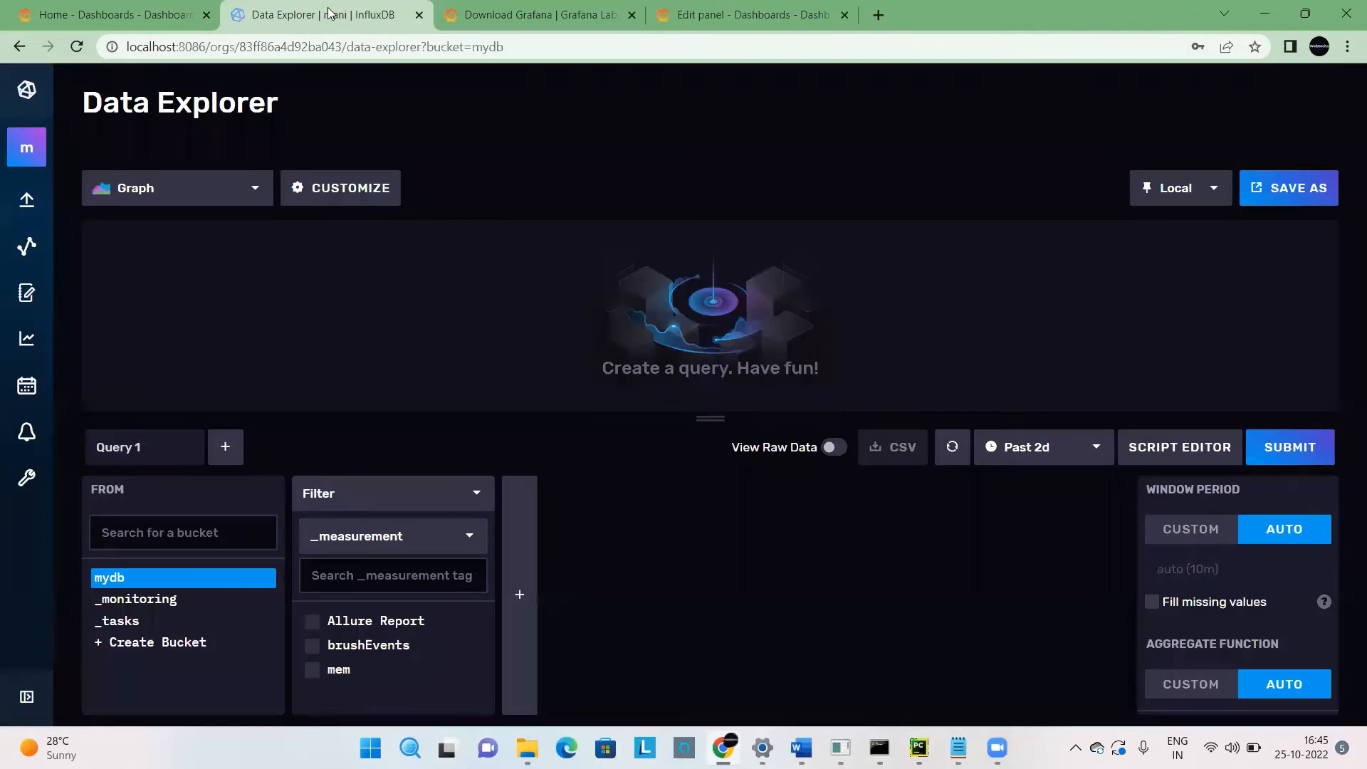
{"action": "left_click", "coordinate": [351, 622]}
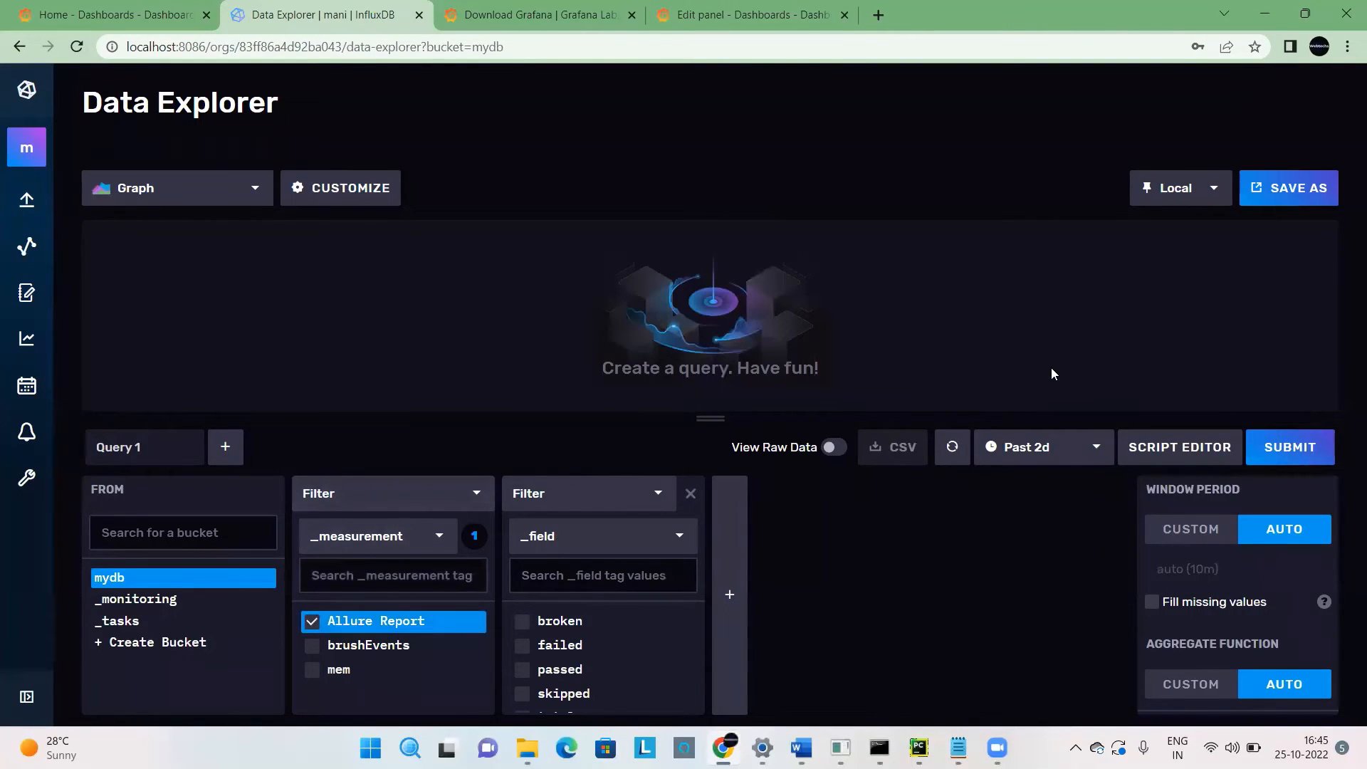
{"action": "left_click", "coordinate": [834, 448]}
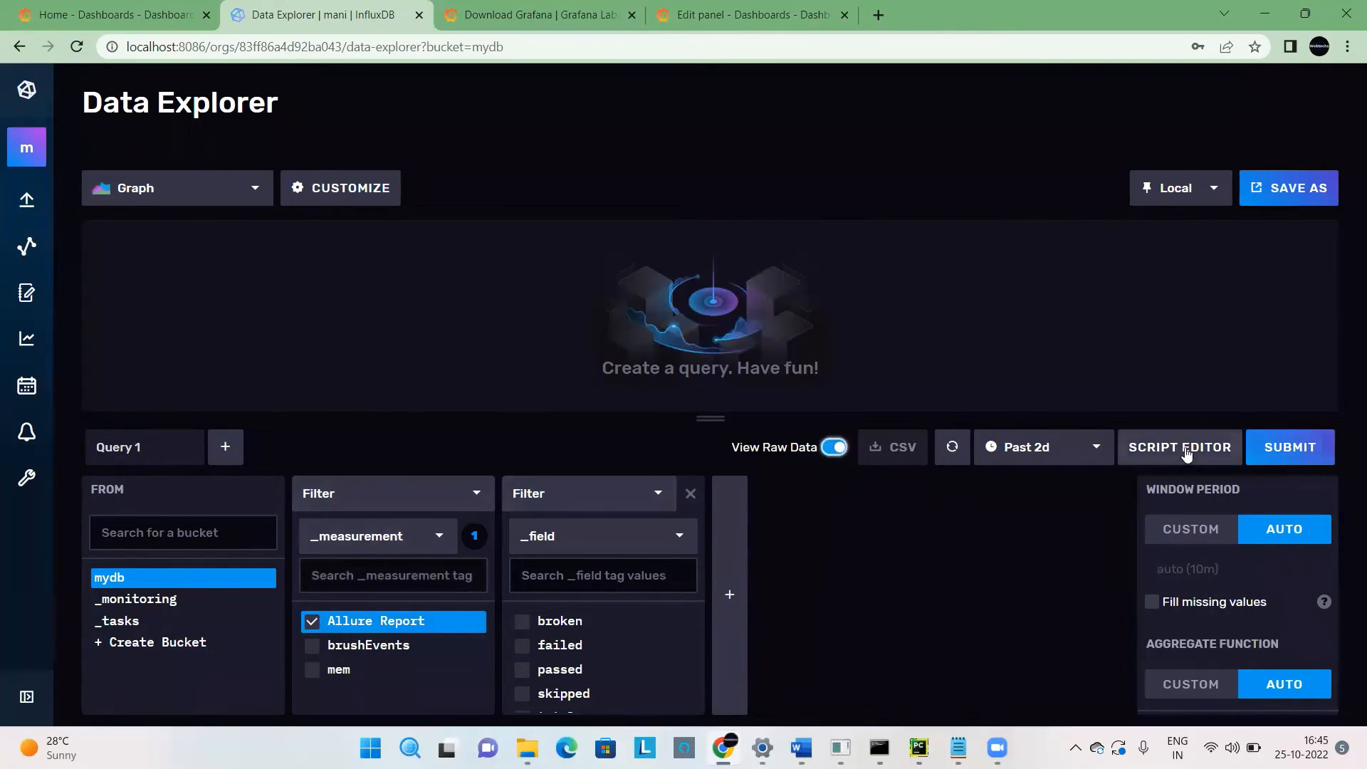
{"action": "left_click", "coordinate": [1317, 438]}
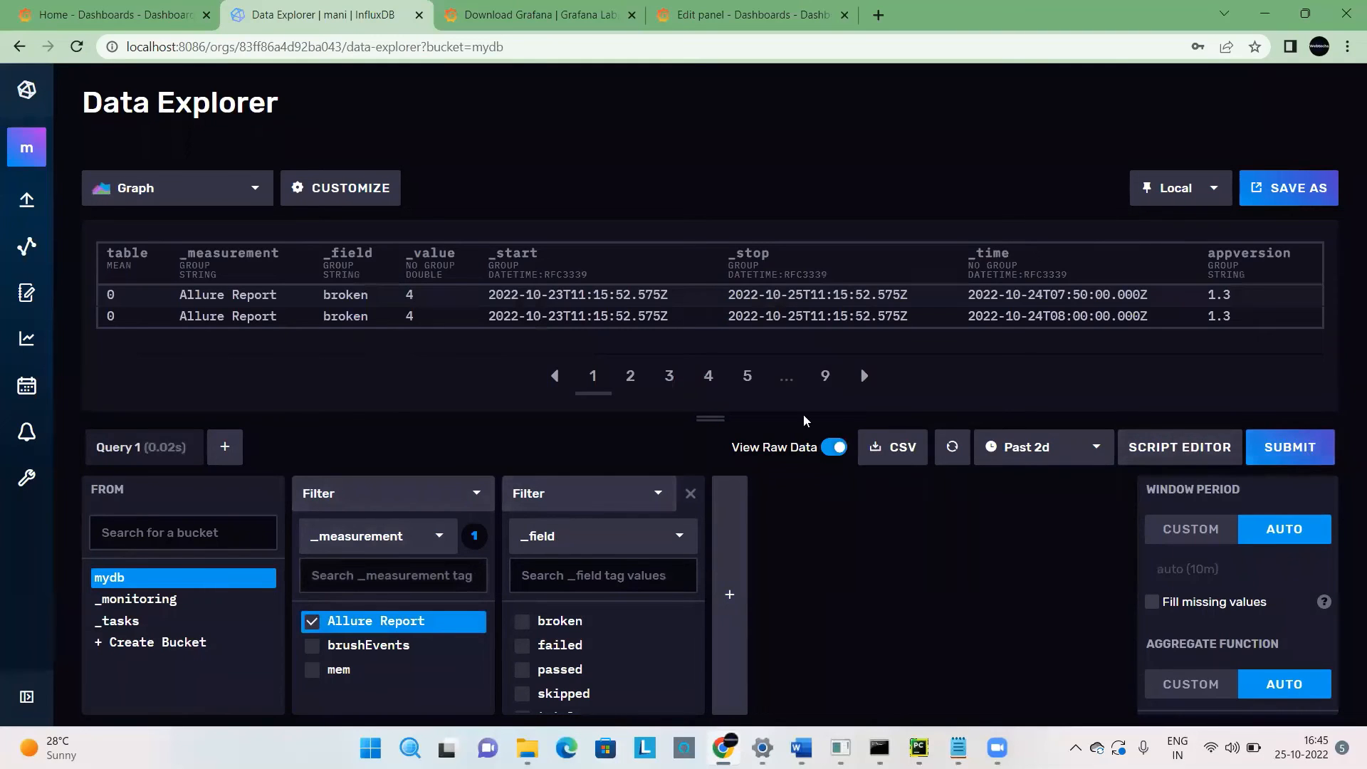
{"action": "left_click_drag", "start_coordinate": [715, 418], "coordinate": [702, 528]}
Open the query as a Flux script, remove its aggregateWindow and yield lines, and run it again.
{"action": "left_click", "coordinate": [1179, 555]}
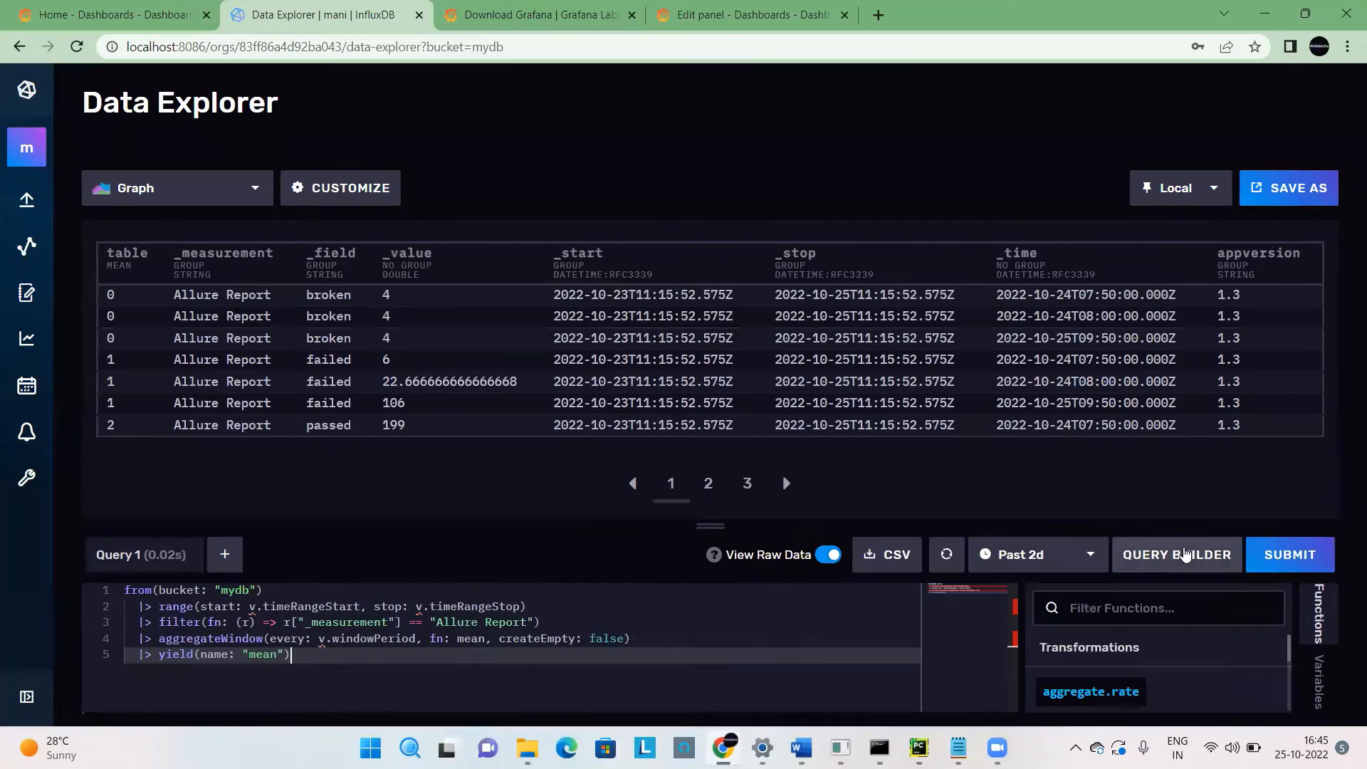
{"action": "left_click_drag", "start_coordinate": [327, 655], "coordinate": [128, 643]}
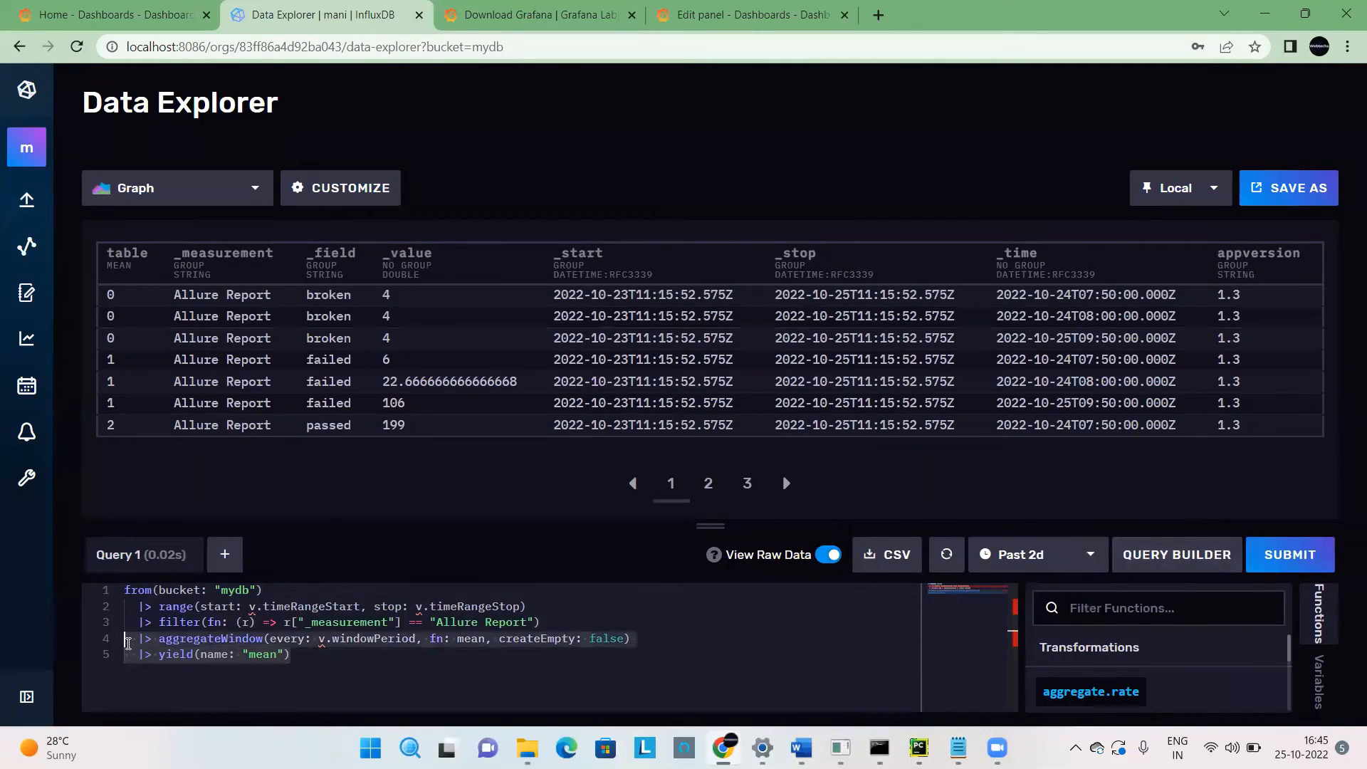
{"action": "key", "text": "BackSpace"}
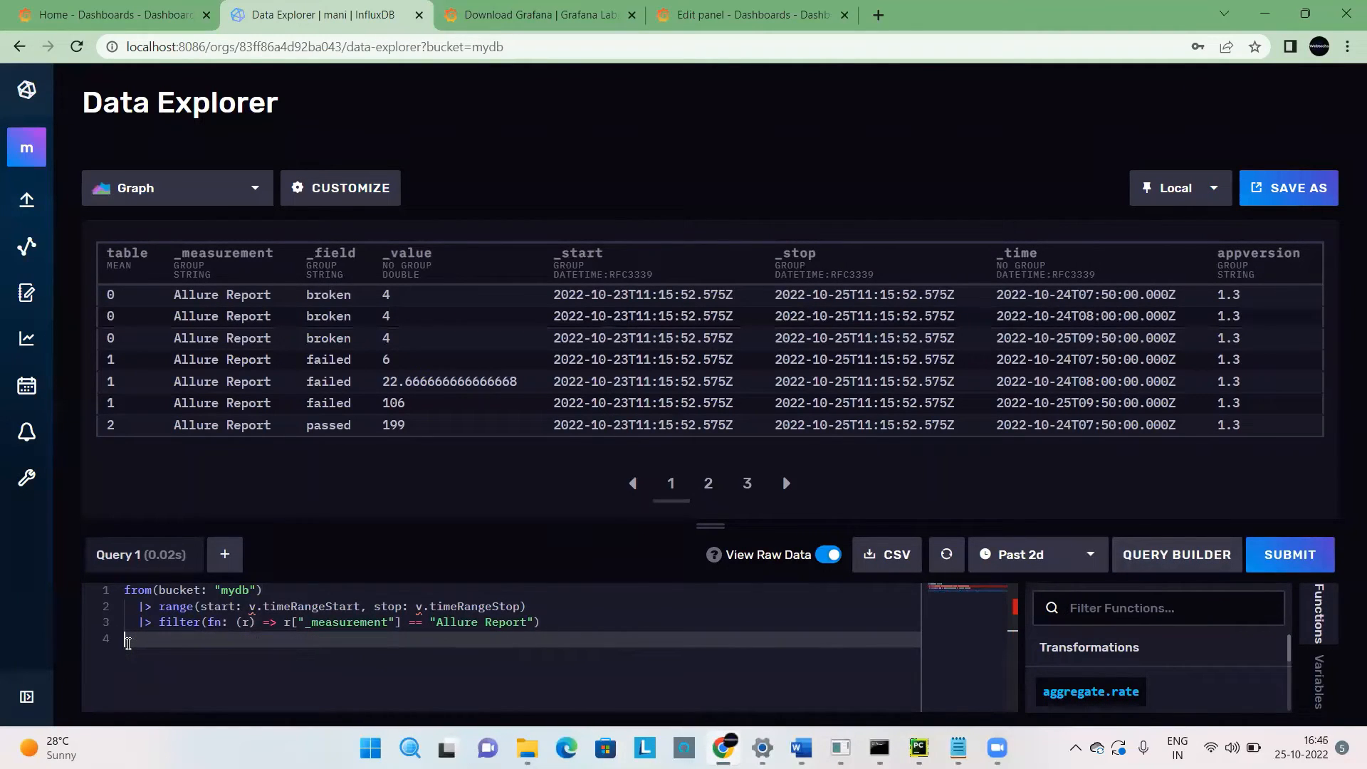
{"action": "left_click", "coordinate": [1299, 563]}
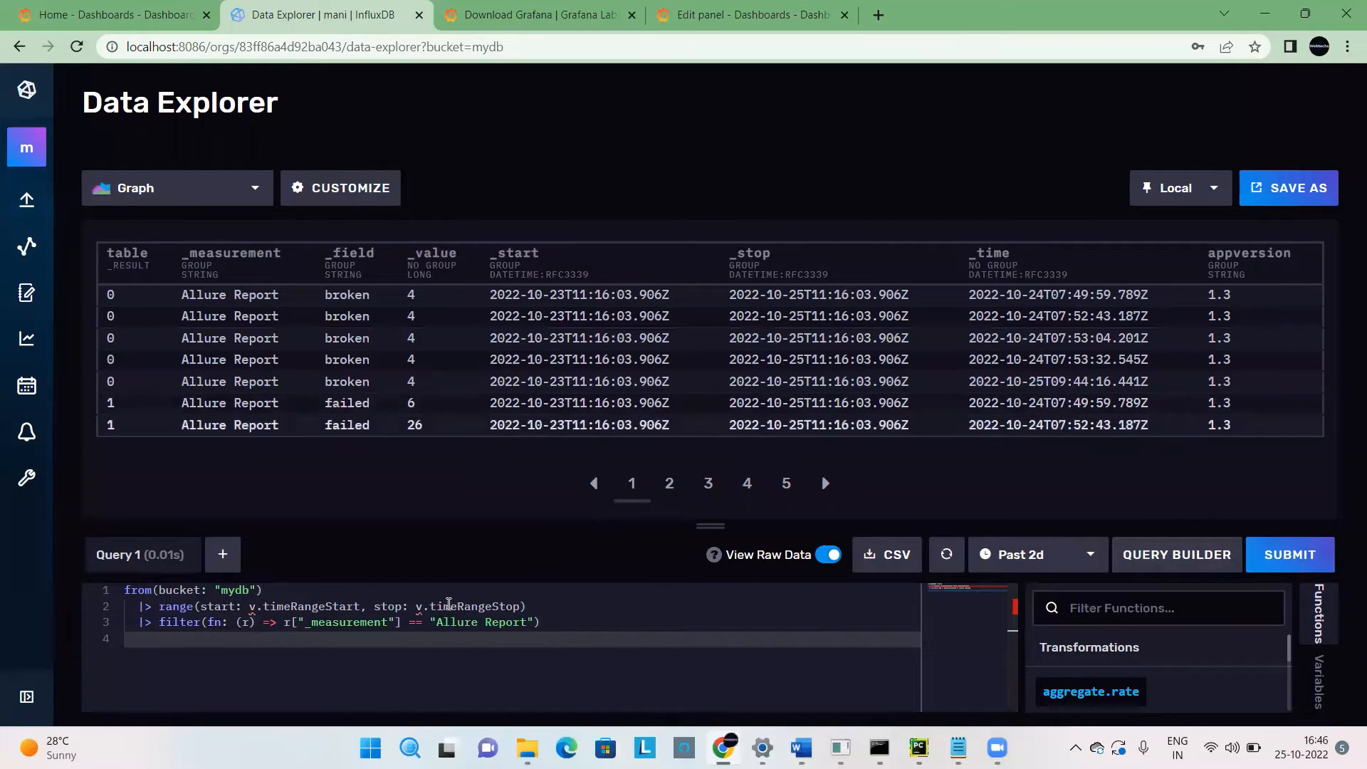
Copy the three-line Flux query into query A of the Grafana panel and apply the panel to the dashboard.
{"action": "left_click", "coordinate": [550, 626]}
{"action": "left_click_drag", "start_coordinate": [550, 626], "coordinate": [210, 577]}
{"action": "key", "text": "ctrl+c"}
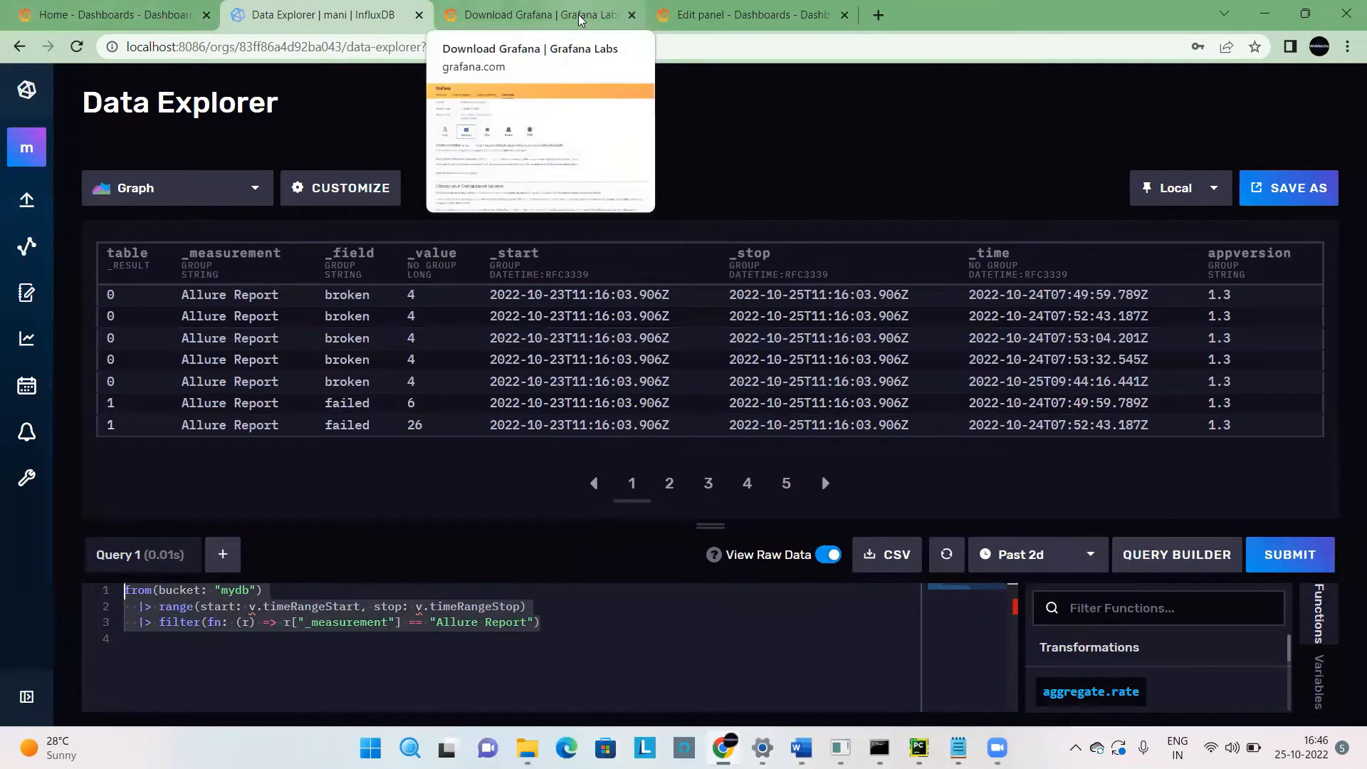
{"action": "left_click", "coordinate": [697, 14]}
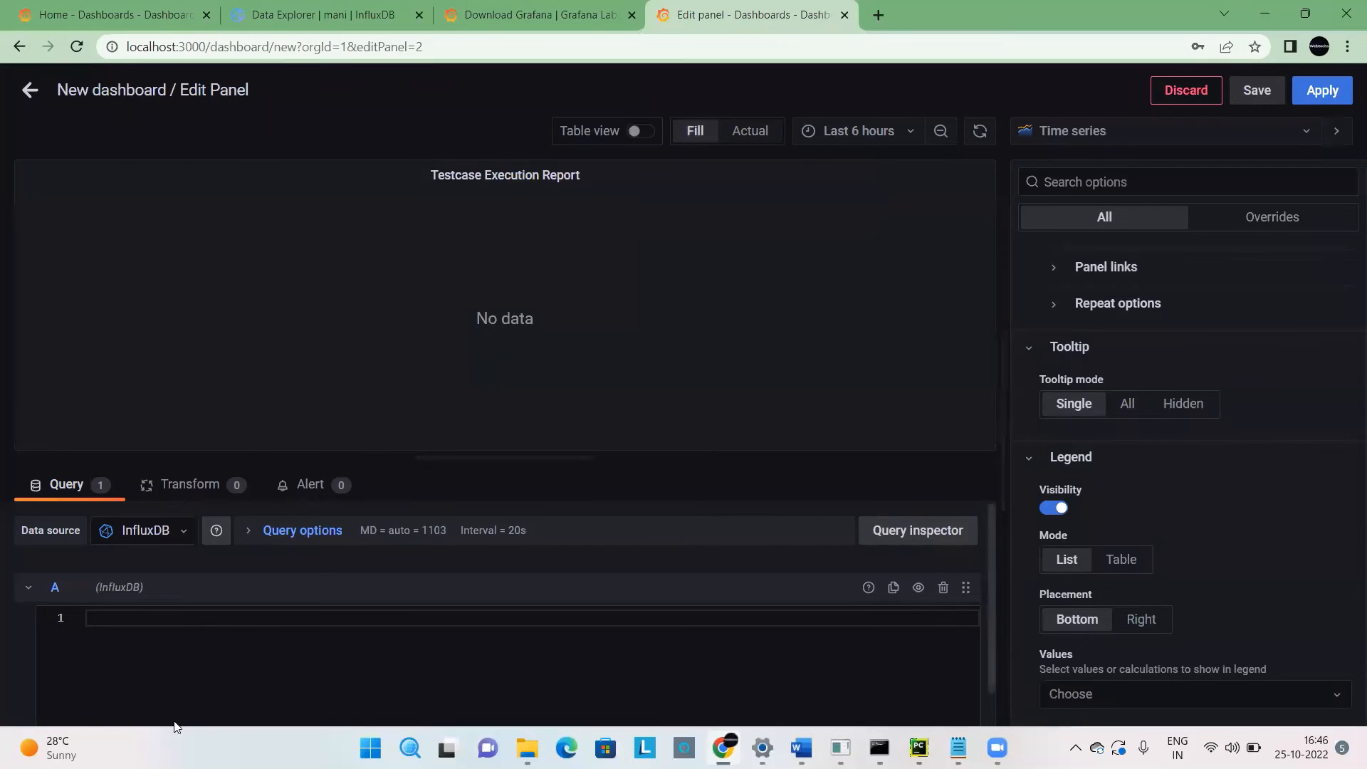
{"action": "key", "text": "ctrl+v"}
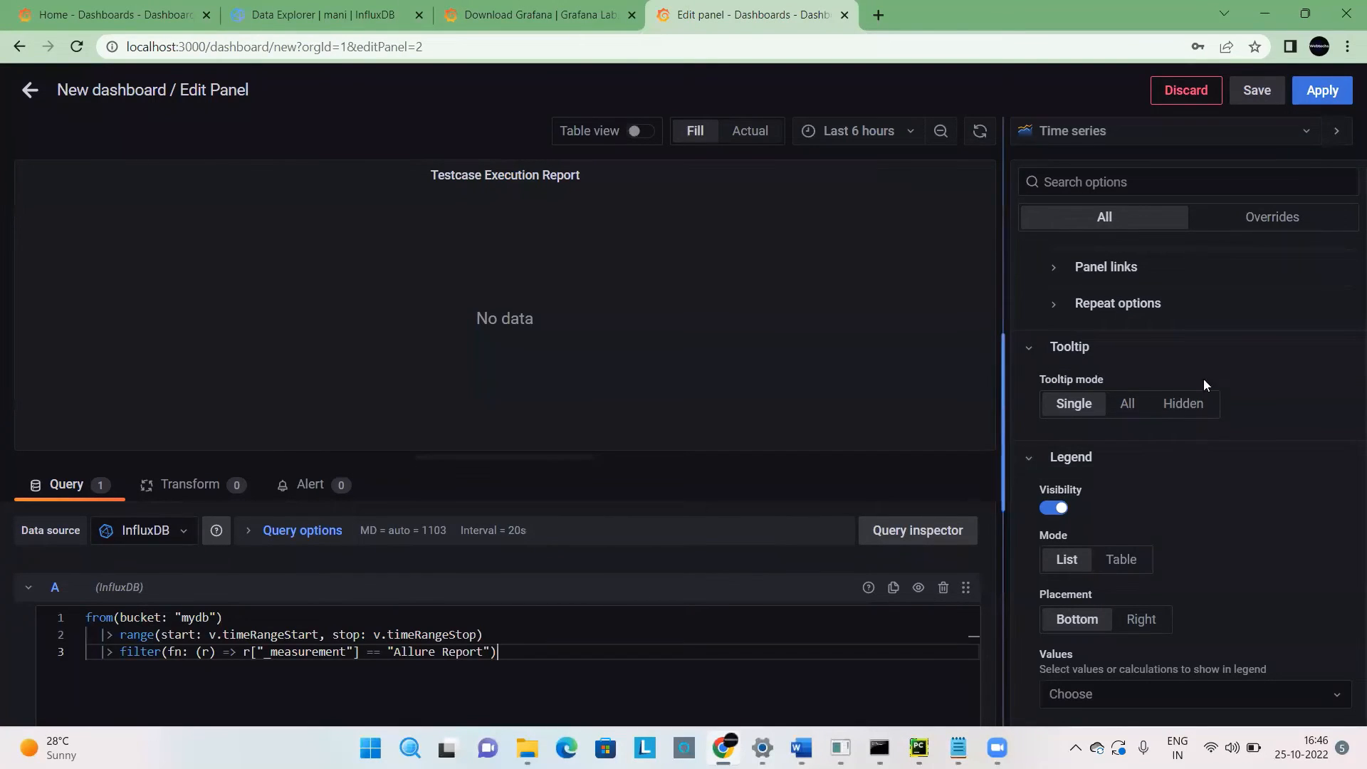
{"action": "left_click", "coordinate": [1310, 107]}
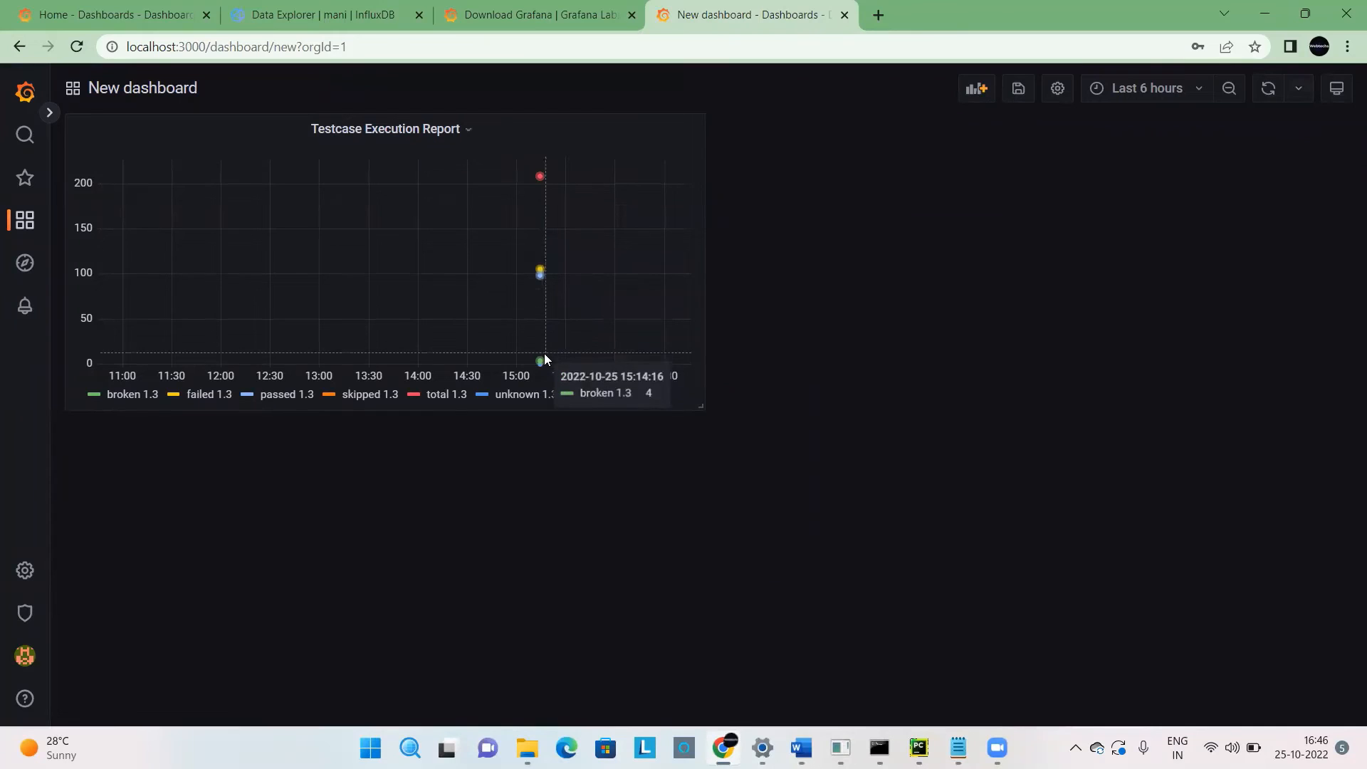
Reopen the Testcase Execution Report panel for editing and set its time range to Last 2 days.
{"action": "left_click", "coordinate": [435, 130]}
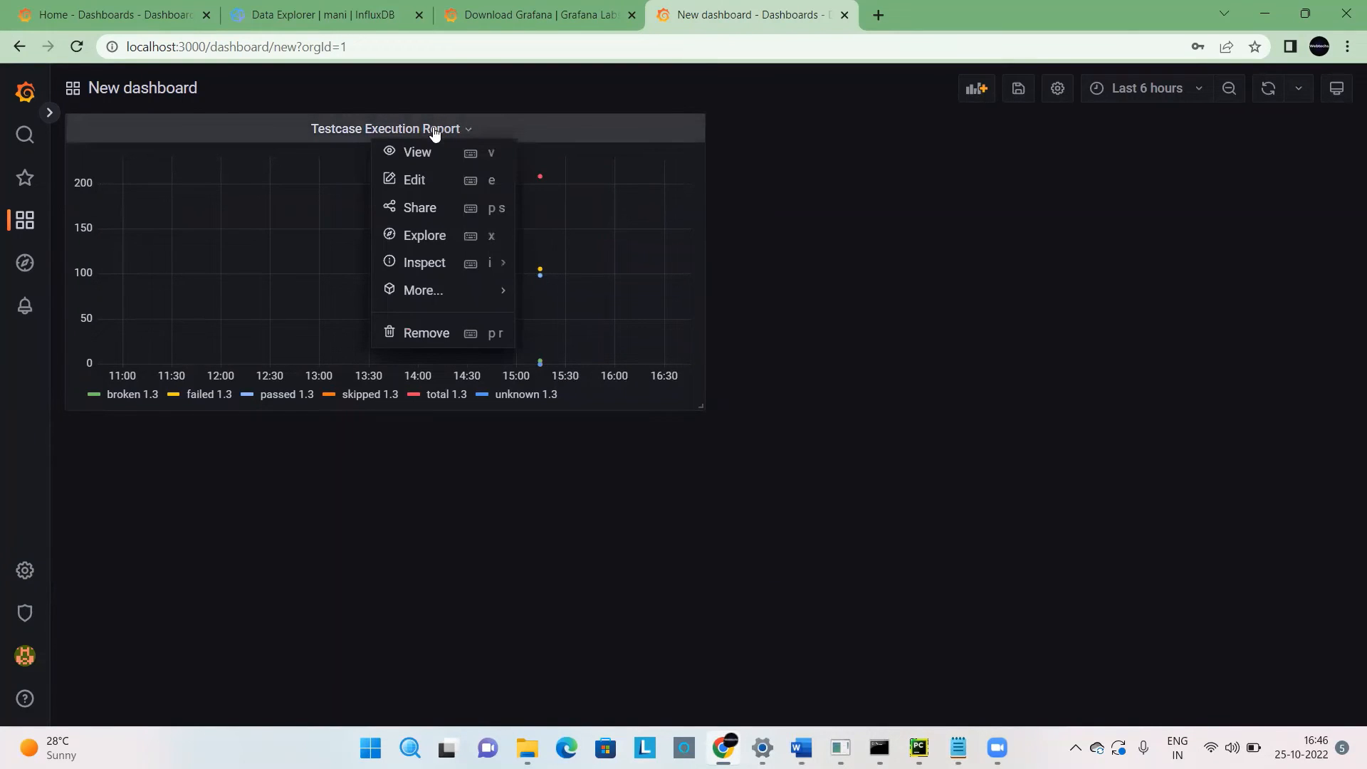
{"action": "left_click", "coordinate": [424, 179]}
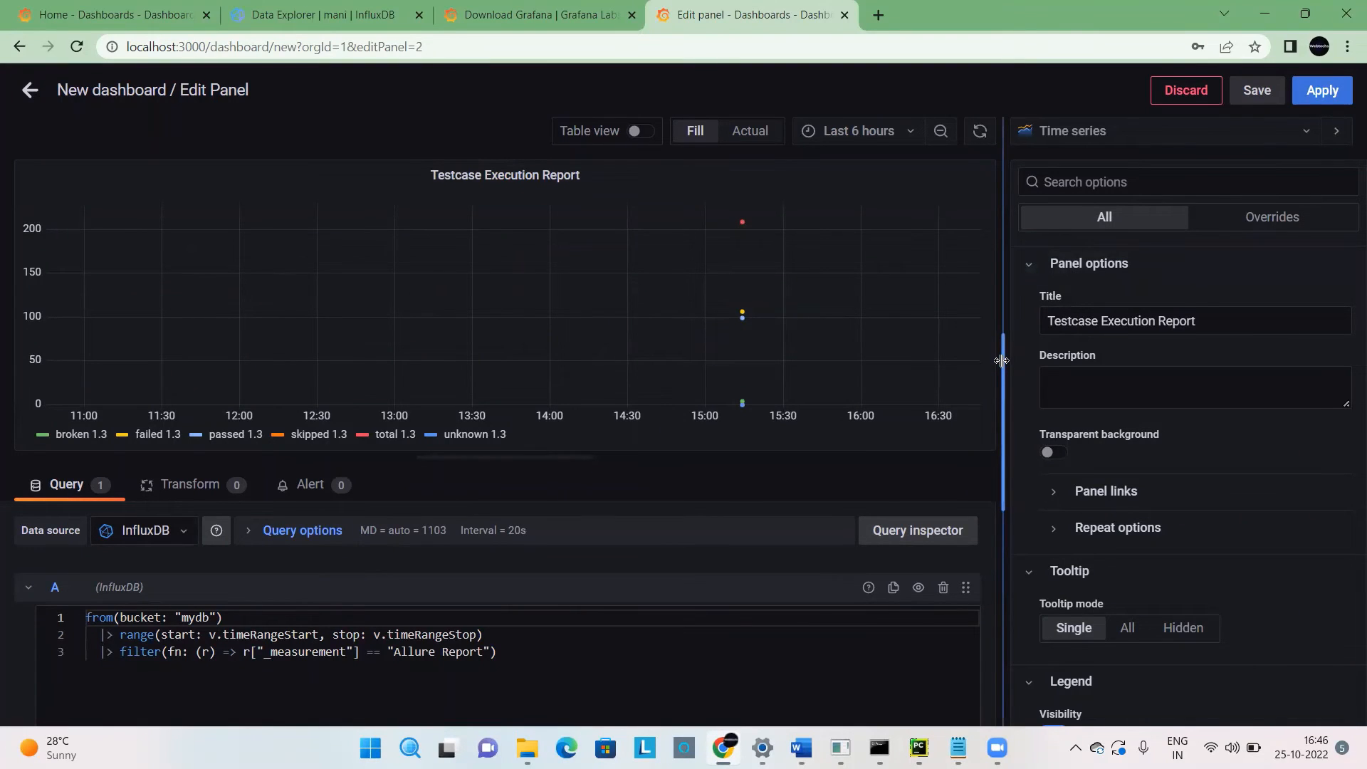
{"action": "left_click_drag", "start_coordinate": [1002, 359], "coordinate": [1003, 375]}
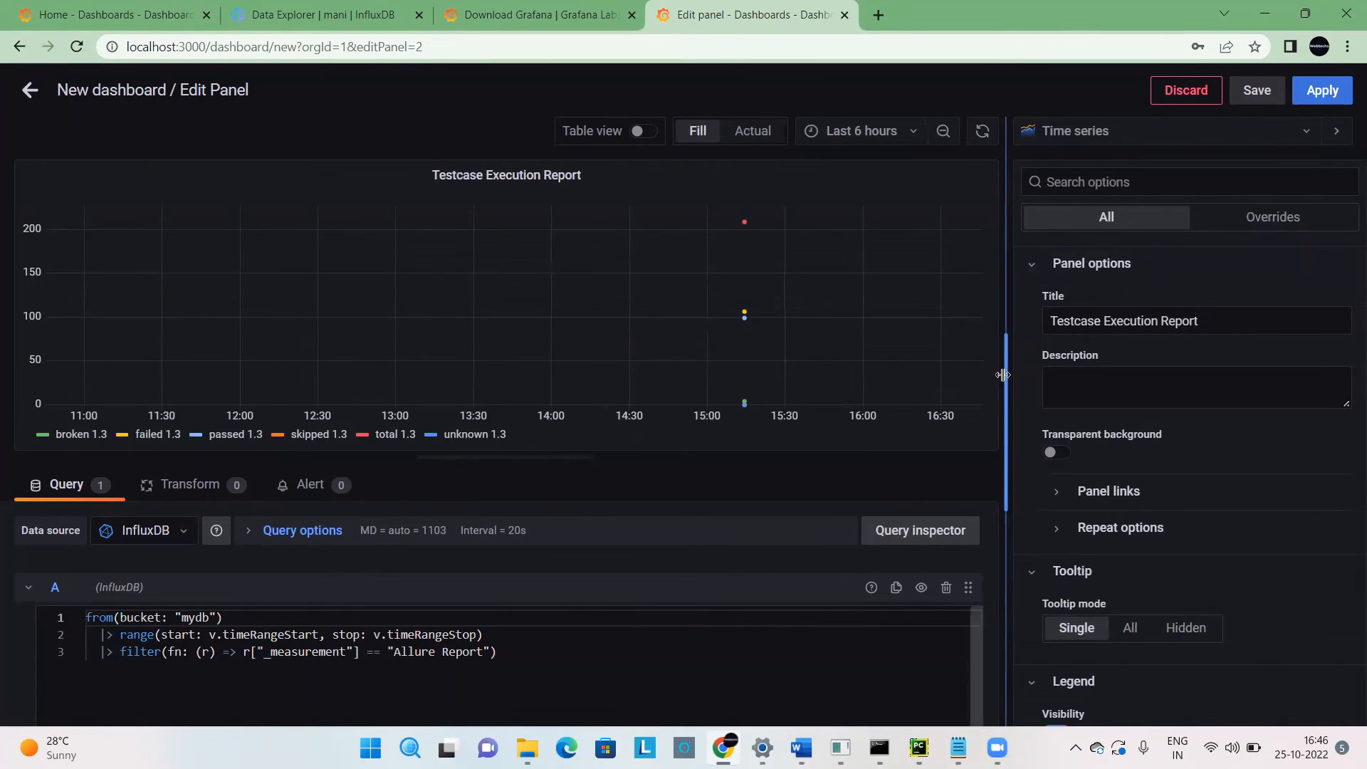
{"action": "left_click", "coordinate": [860, 133]}
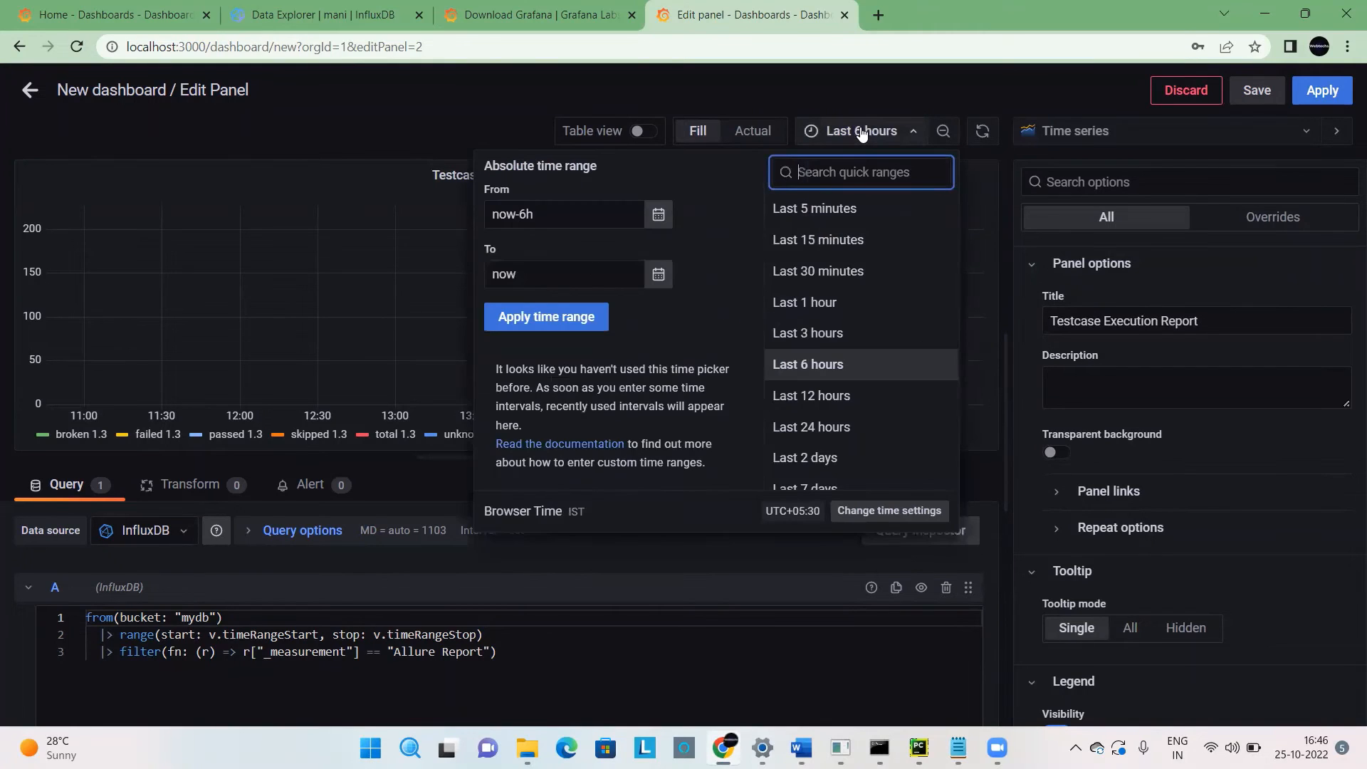
{"action": "left_click", "coordinate": [798, 452]}
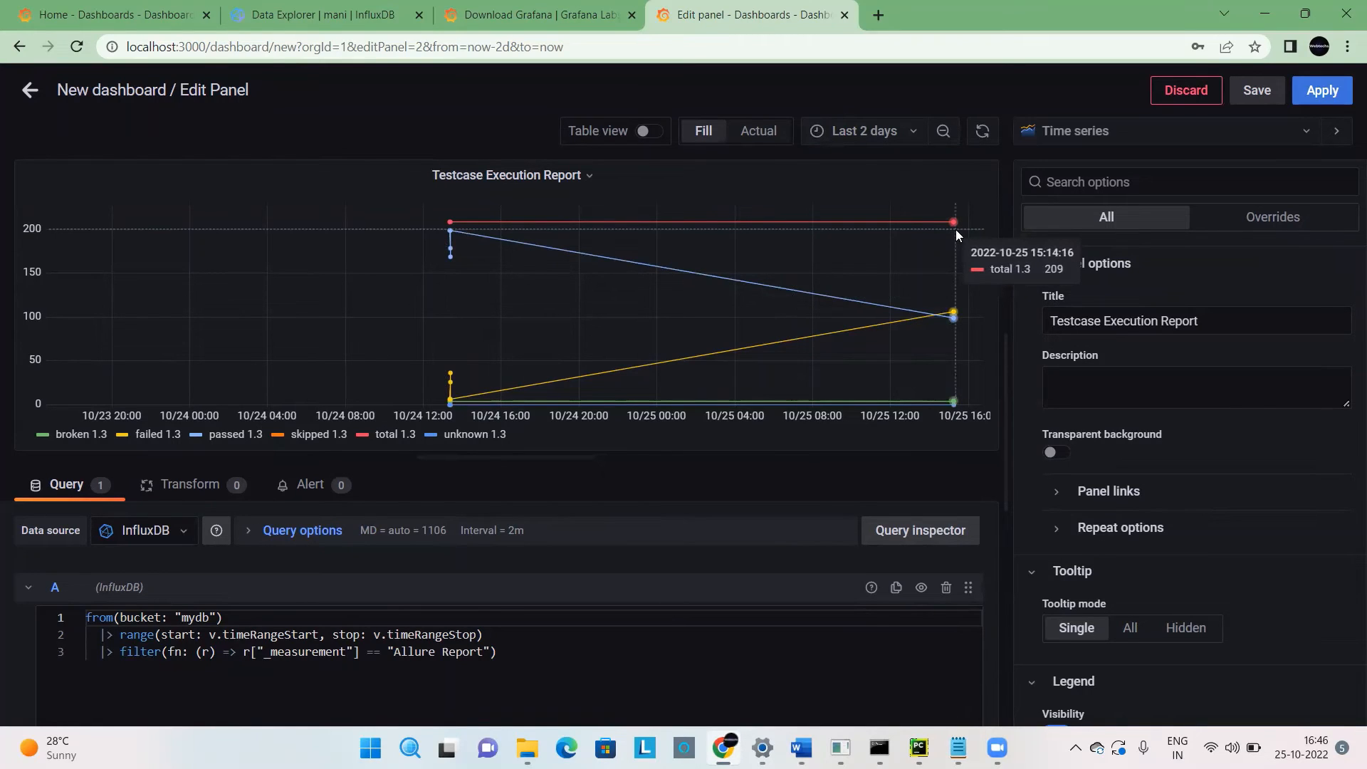
{"action": "left_click", "coordinate": [1182, 130]}
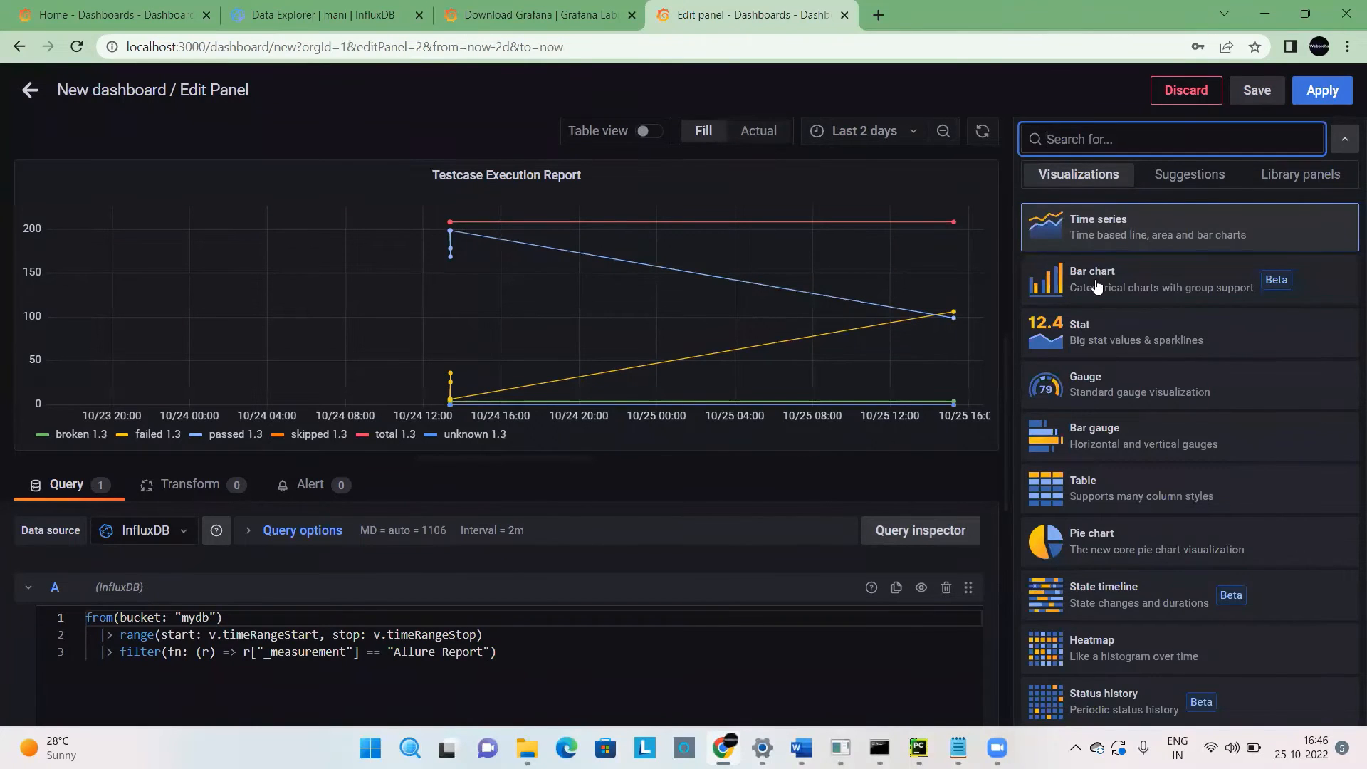
{"action": "left_click", "coordinate": [1009, 82]}
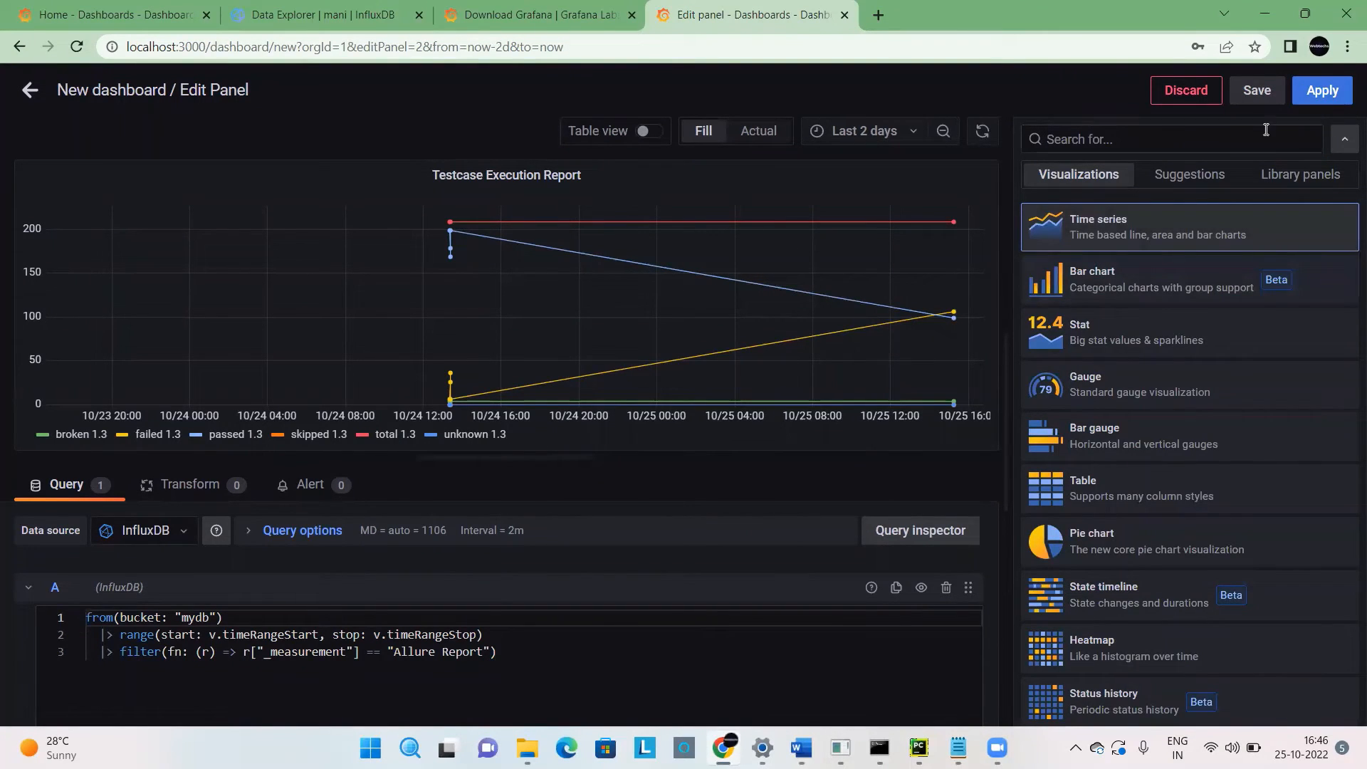
{"action": "left_click", "coordinate": [1344, 145]}
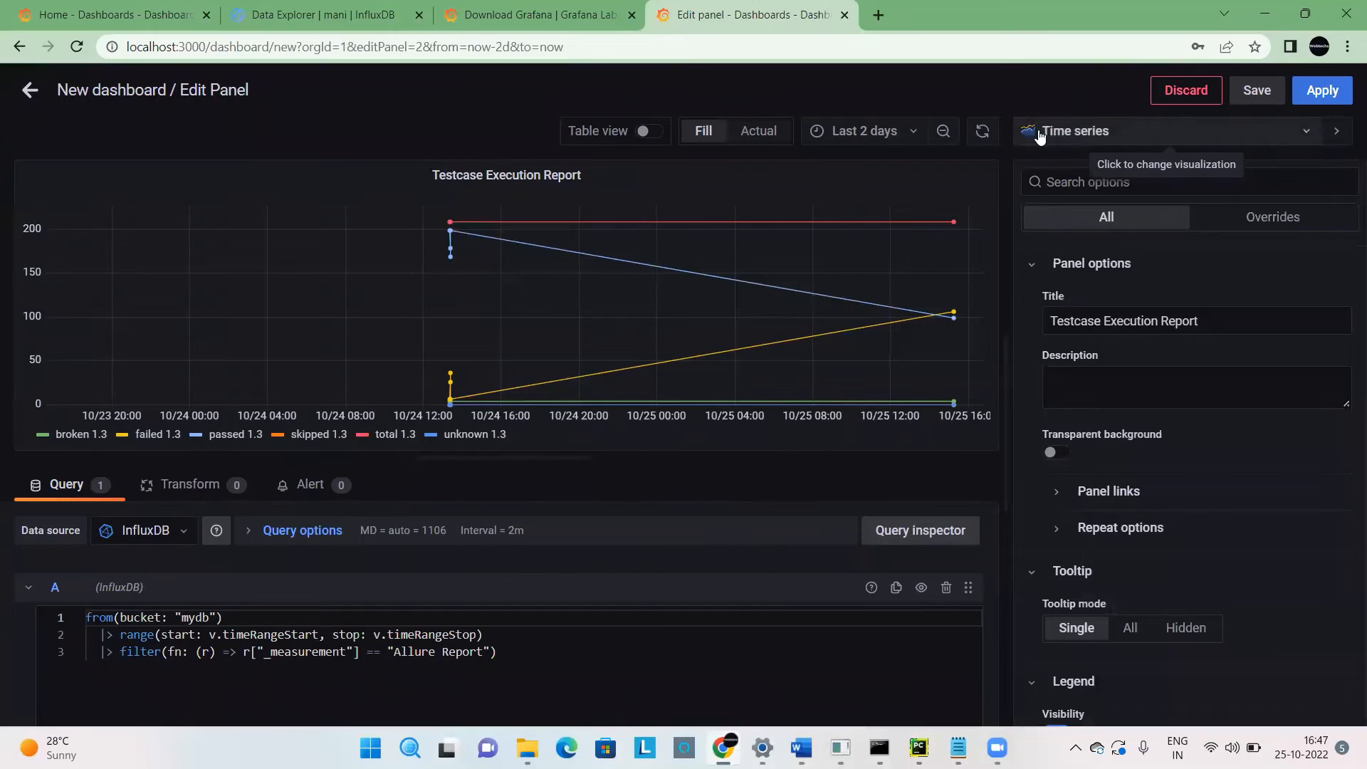
Preview the panel as a Bar chart, Stat and Gauge, and return it to the Time series visualization.
{"action": "left_click", "coordinate": [1109, 140]}
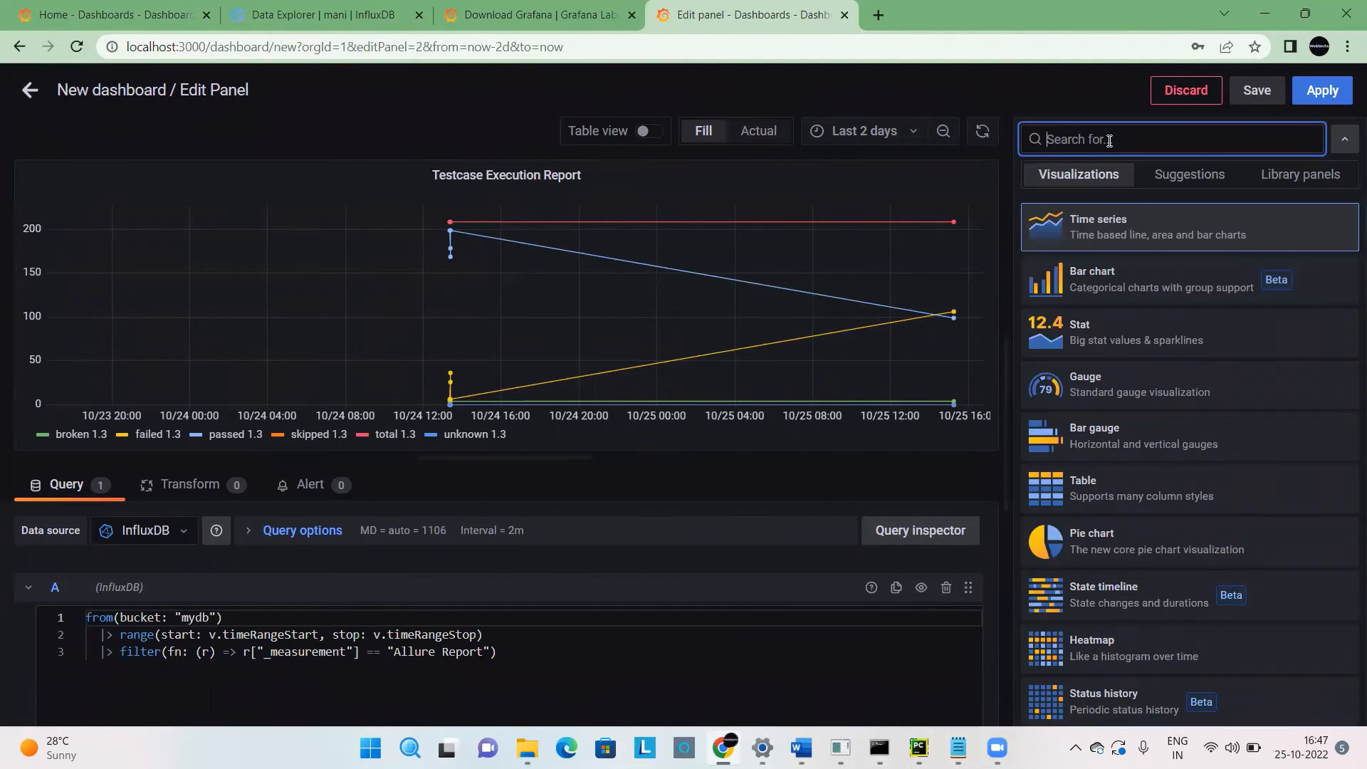
{"action": "left_click", "coordinate": [1093, 287]}
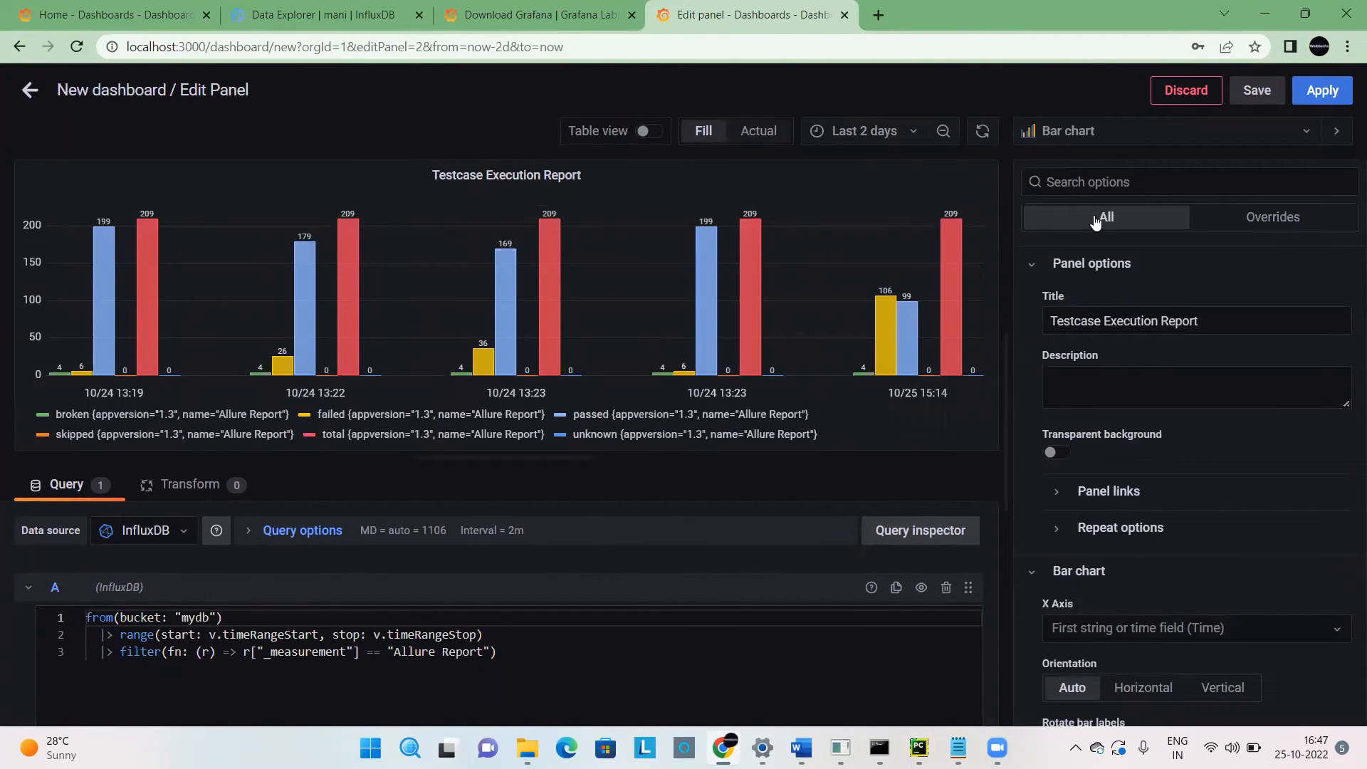
{"action": "left_click", "coordinate": [1091, 133]}
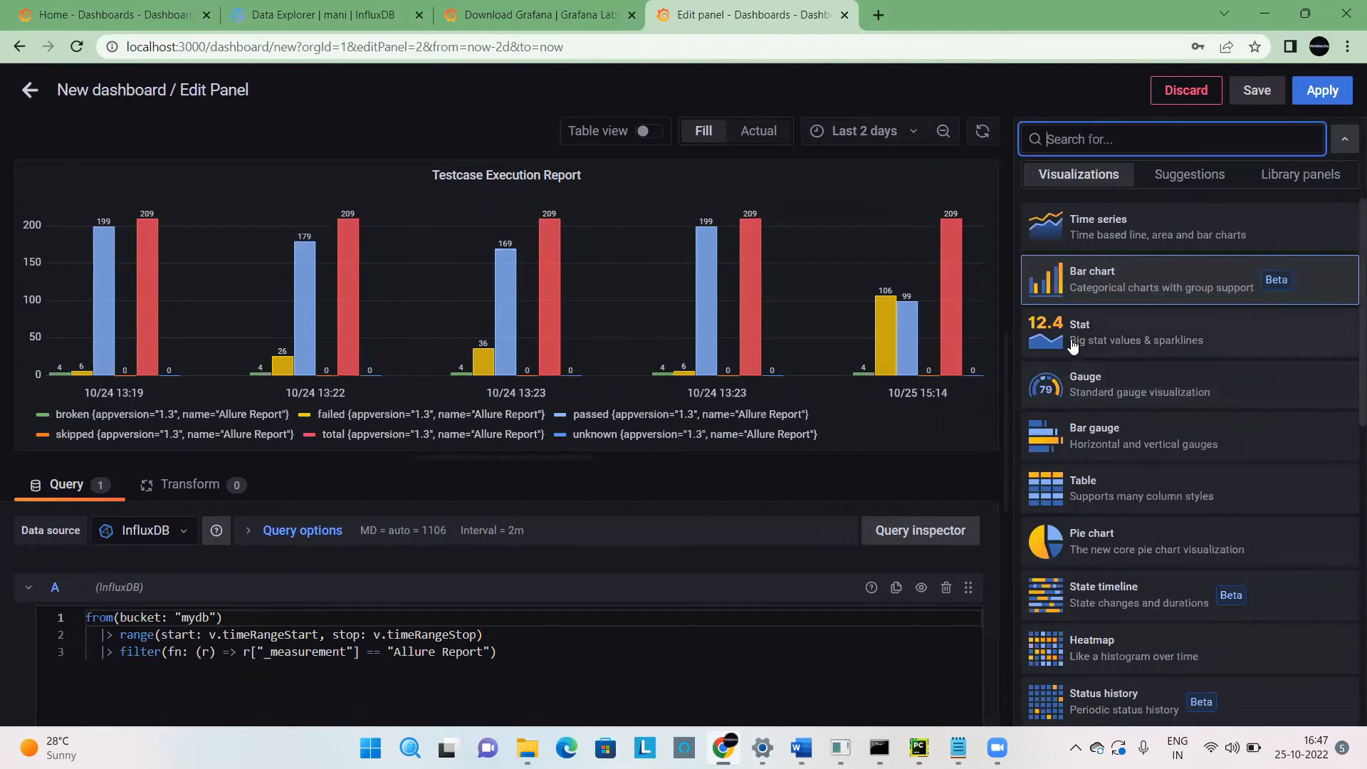
{"action": "left_click", "coordinate": [1071, 339]}
{"action": "left_click", "coordinate": [1085, 142]}
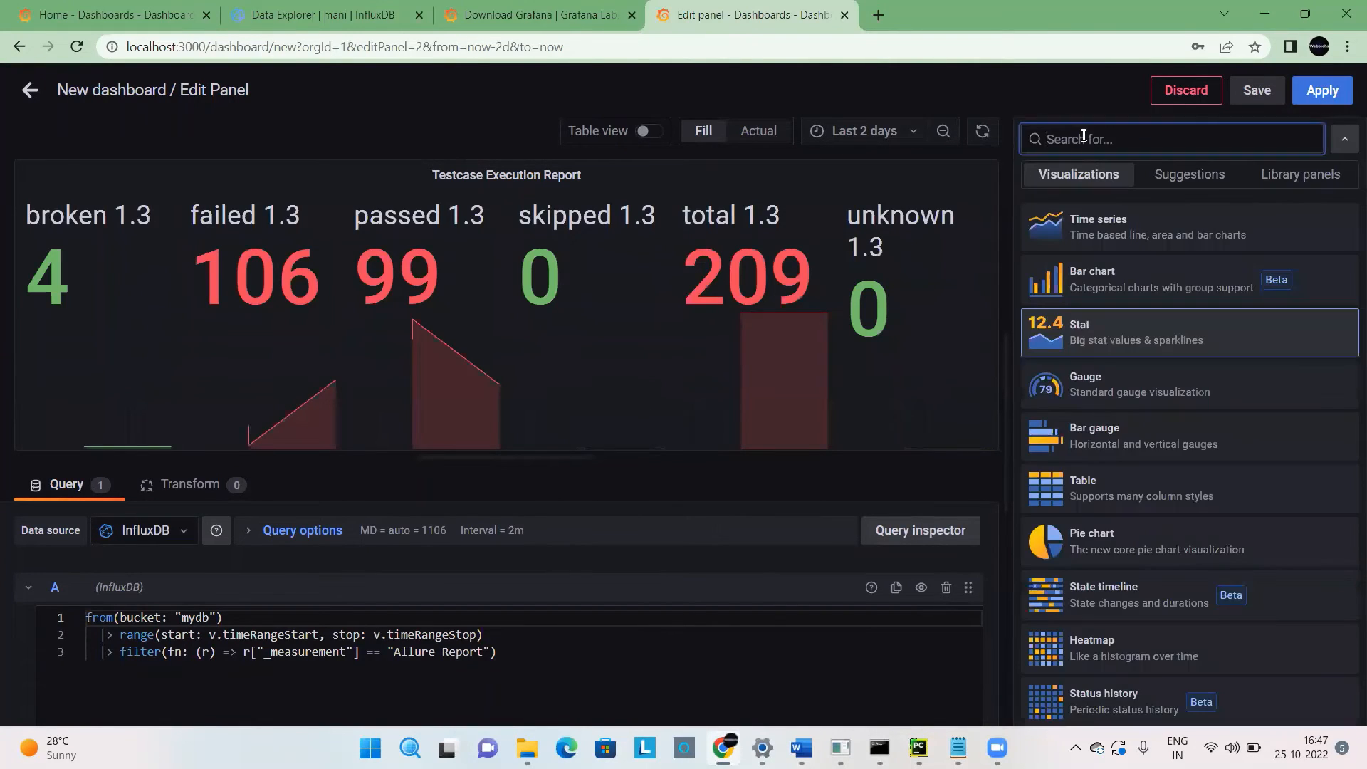
{"action": "left_click", "coordinate": [1076, 373]}
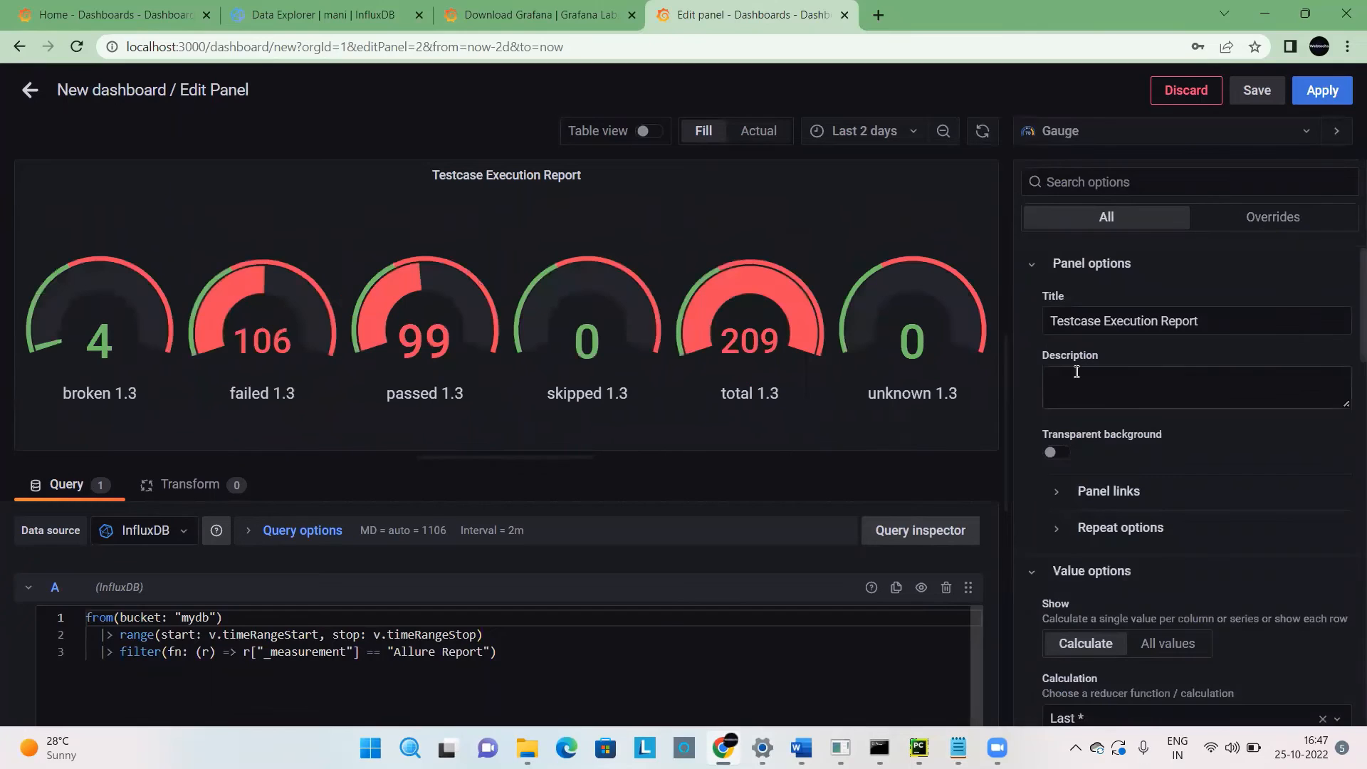
{"action": "left_click", "coordinate": [1100, 133]}
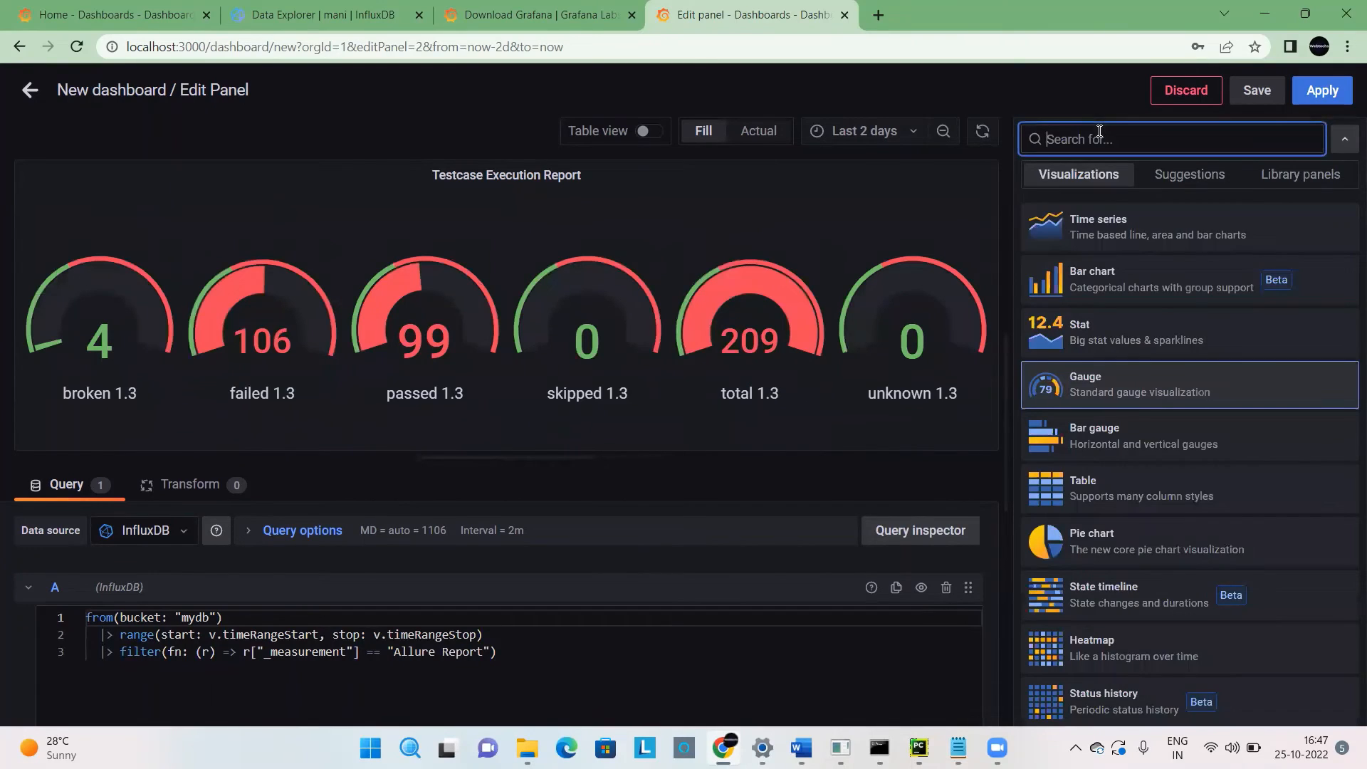
{"action": "left_click", "coordinate": [1101, 235]}
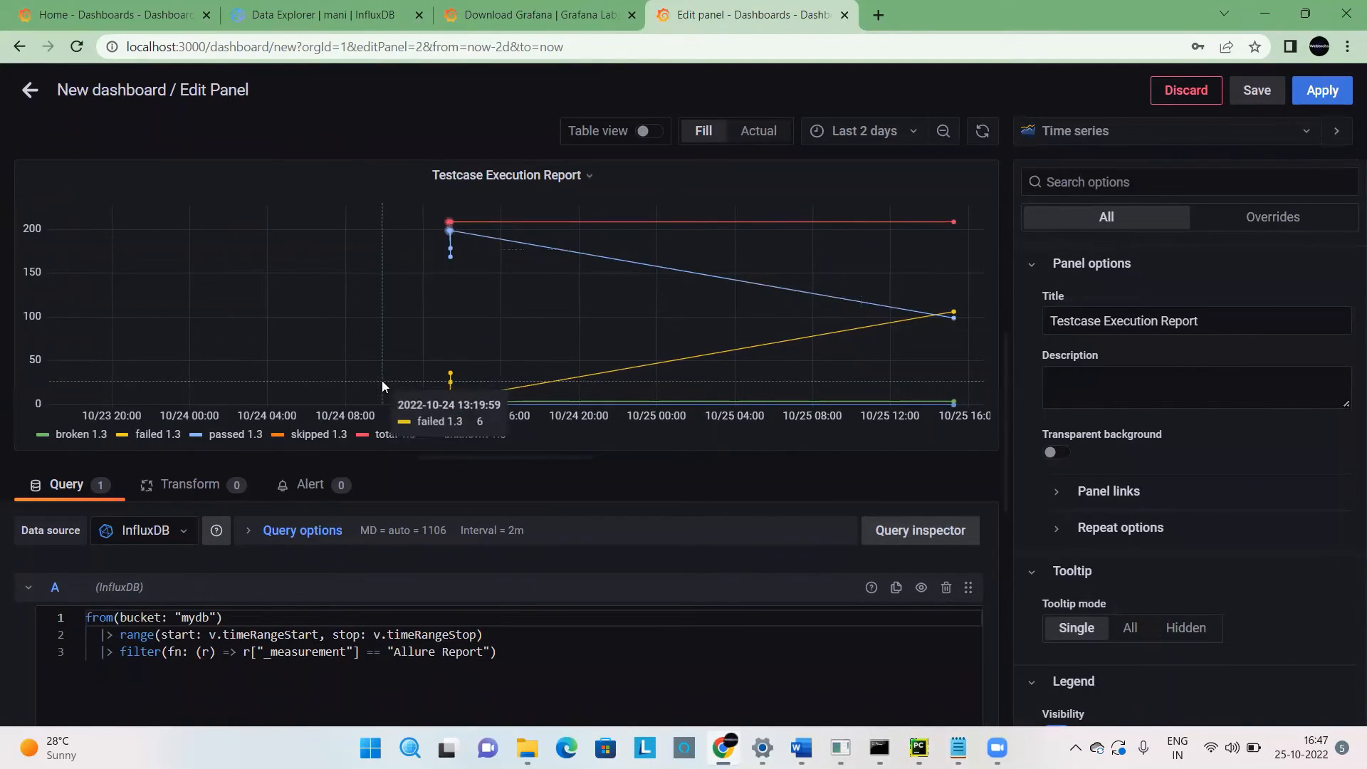
Change the color of the total 1.3 series to the darkest blue preset.
{"action": "mouse_move", "coordinate": [449, 220]}
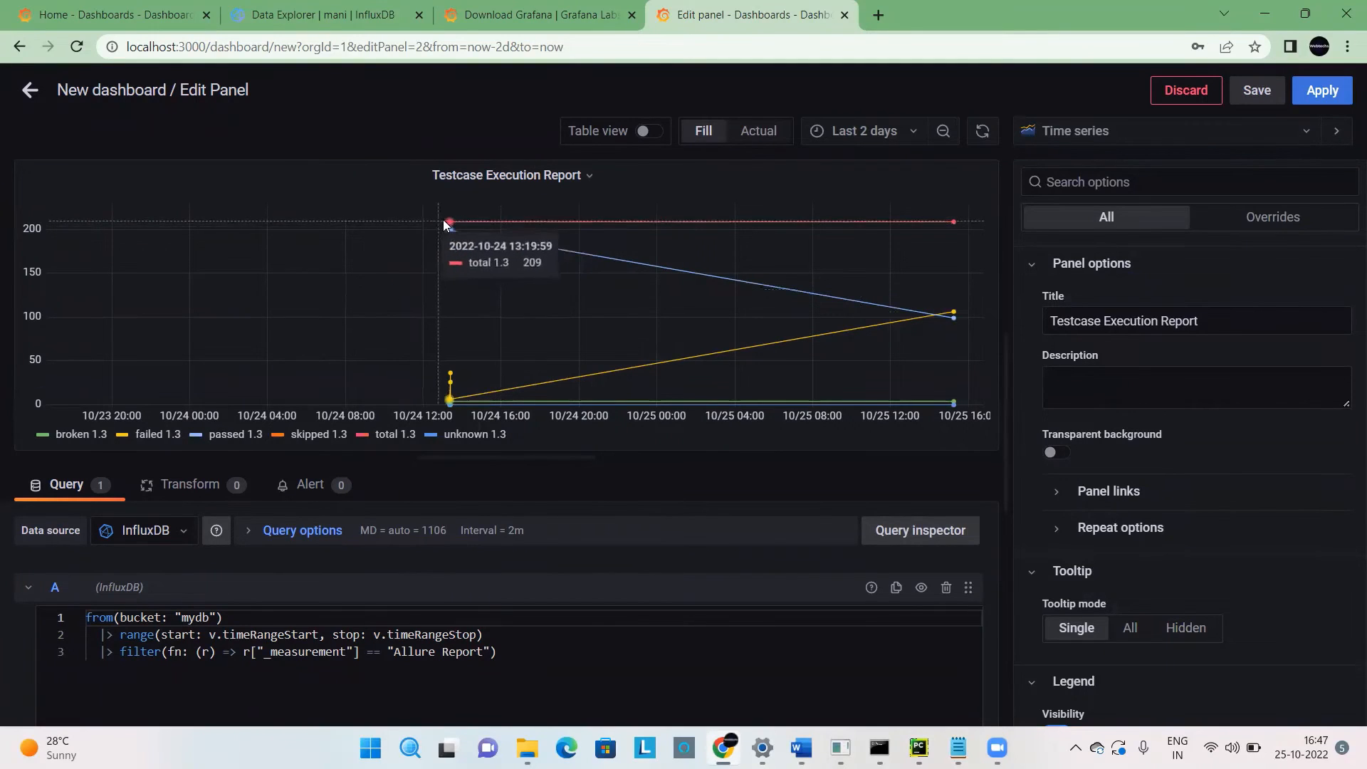
{"action": "left_click", "coordinate": [365, 441]}
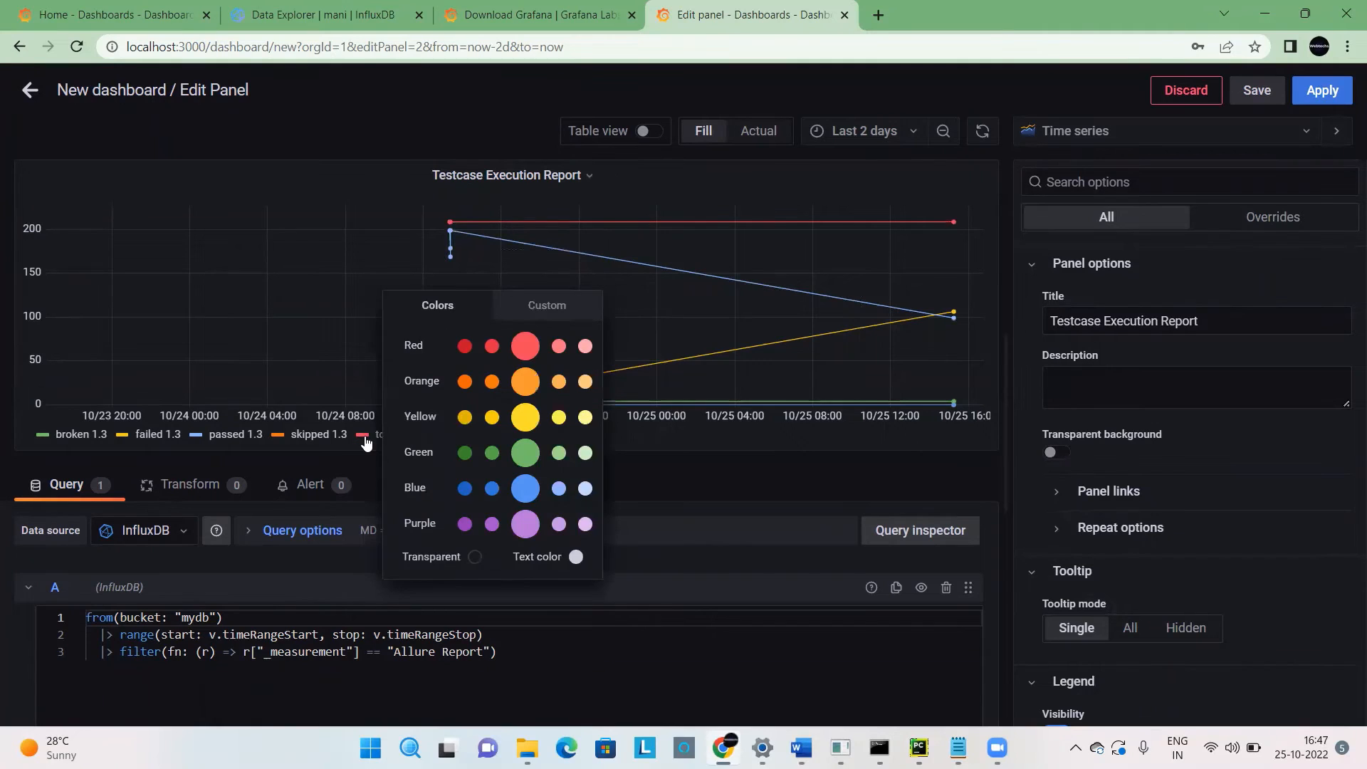
{"action": "left_click", "coordinate": [358, 477]}
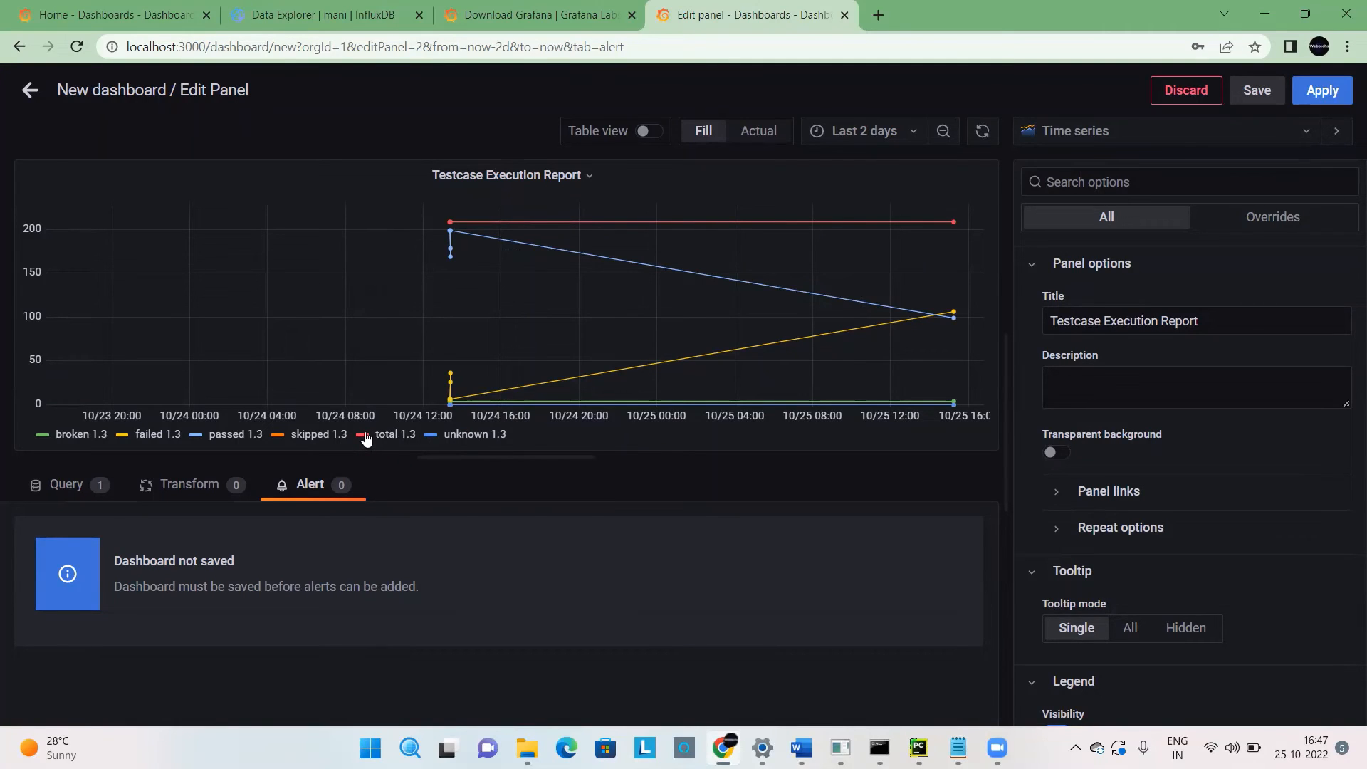
{"action": "left_click", "coordinate": [363, 436]}
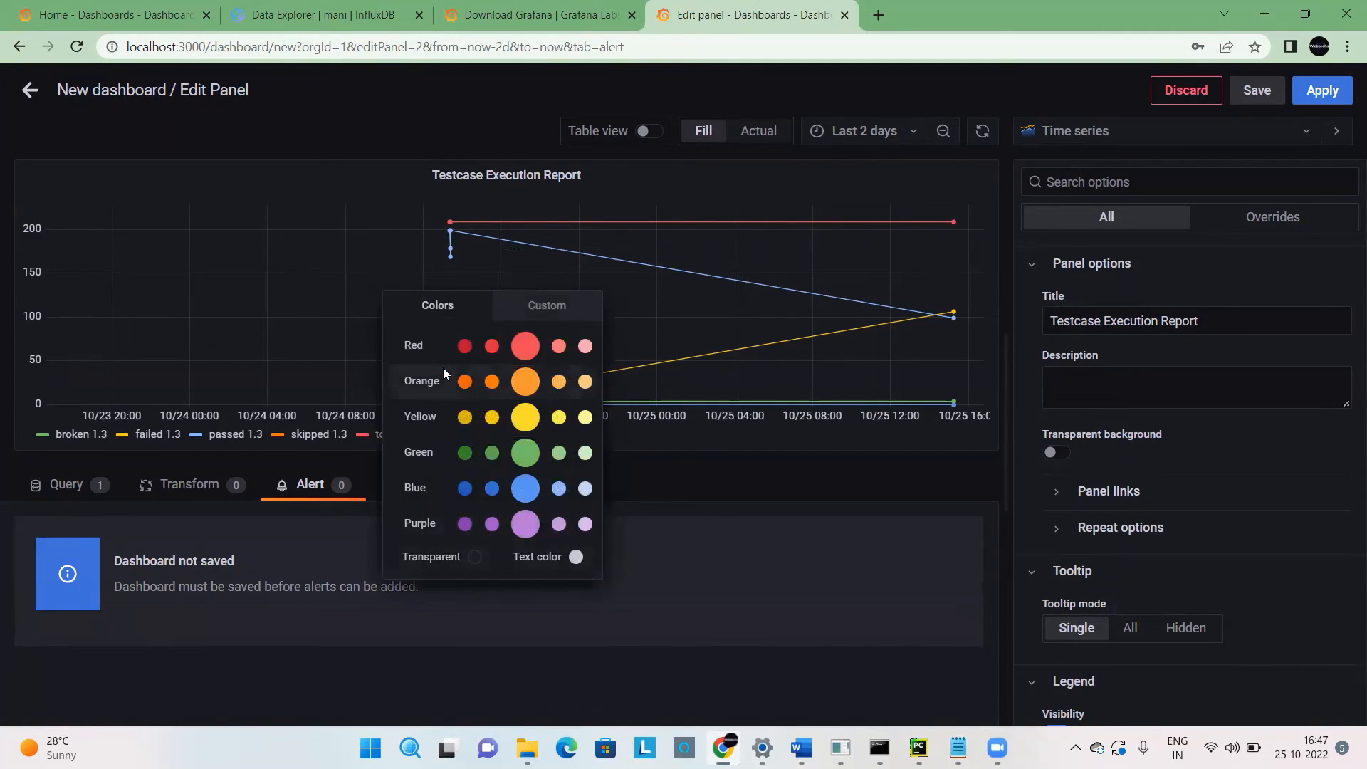
{"action": "left_click", "coordinate": [464, 490]}
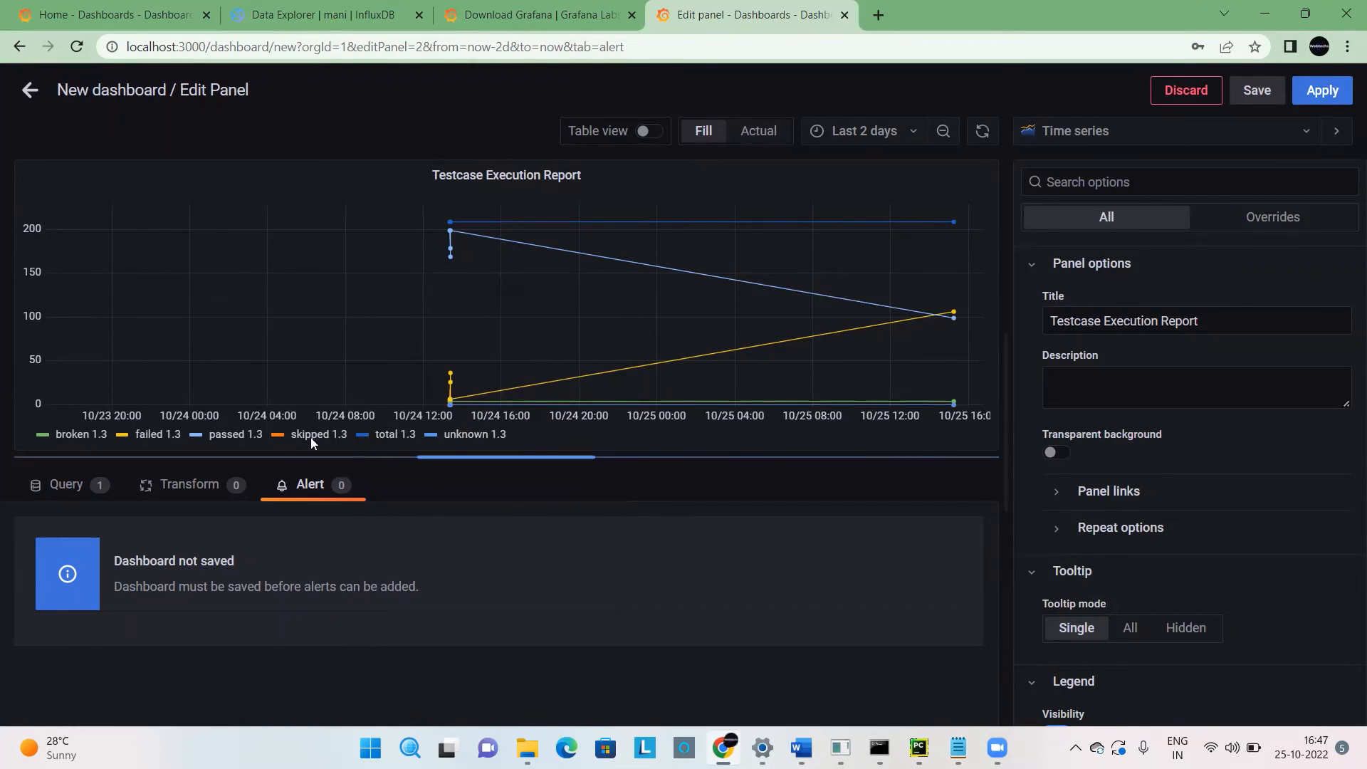
Change the passed 1.3 series to the darkest green preset and the failed 1.3 series to the darkest red preset.
{"action": "left_click", "coordinate": [198, 437]}
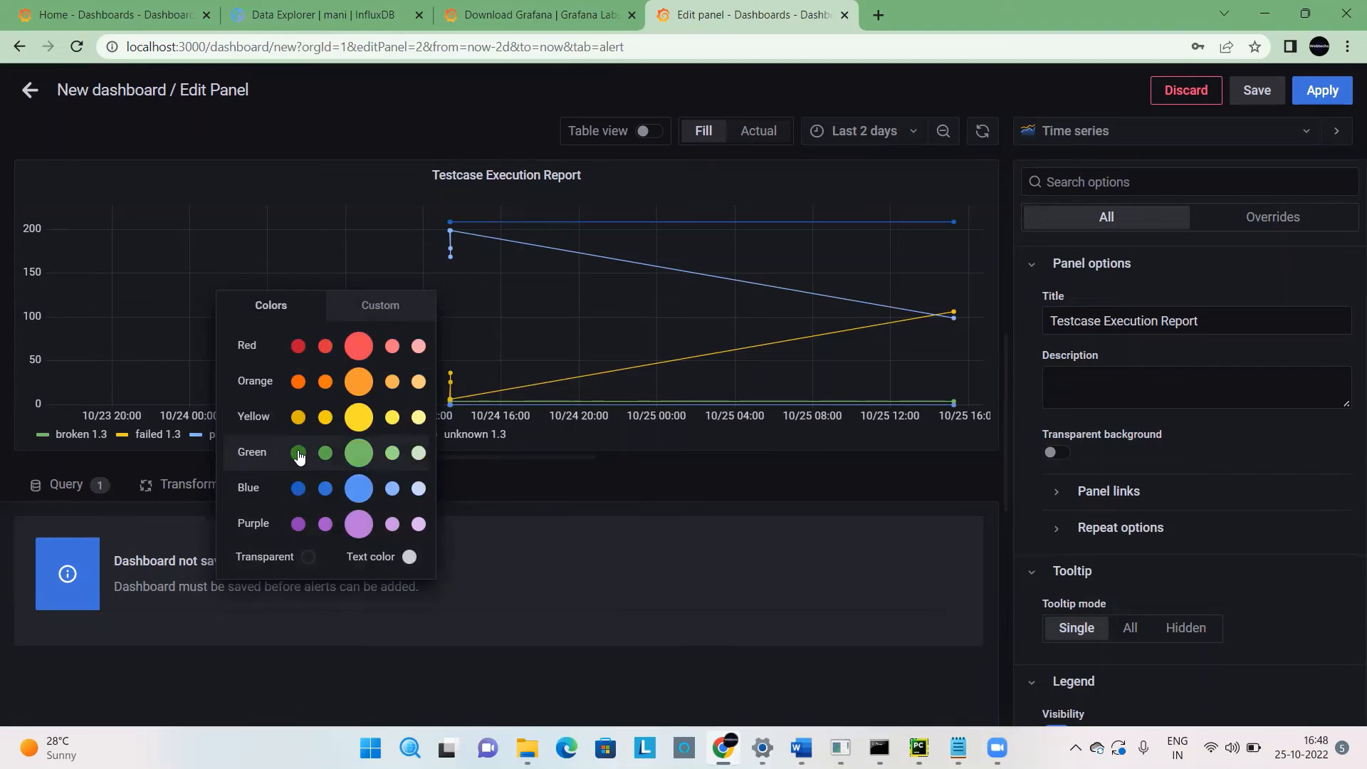
{"action": "left_click", "coordinate": [298, 454]}
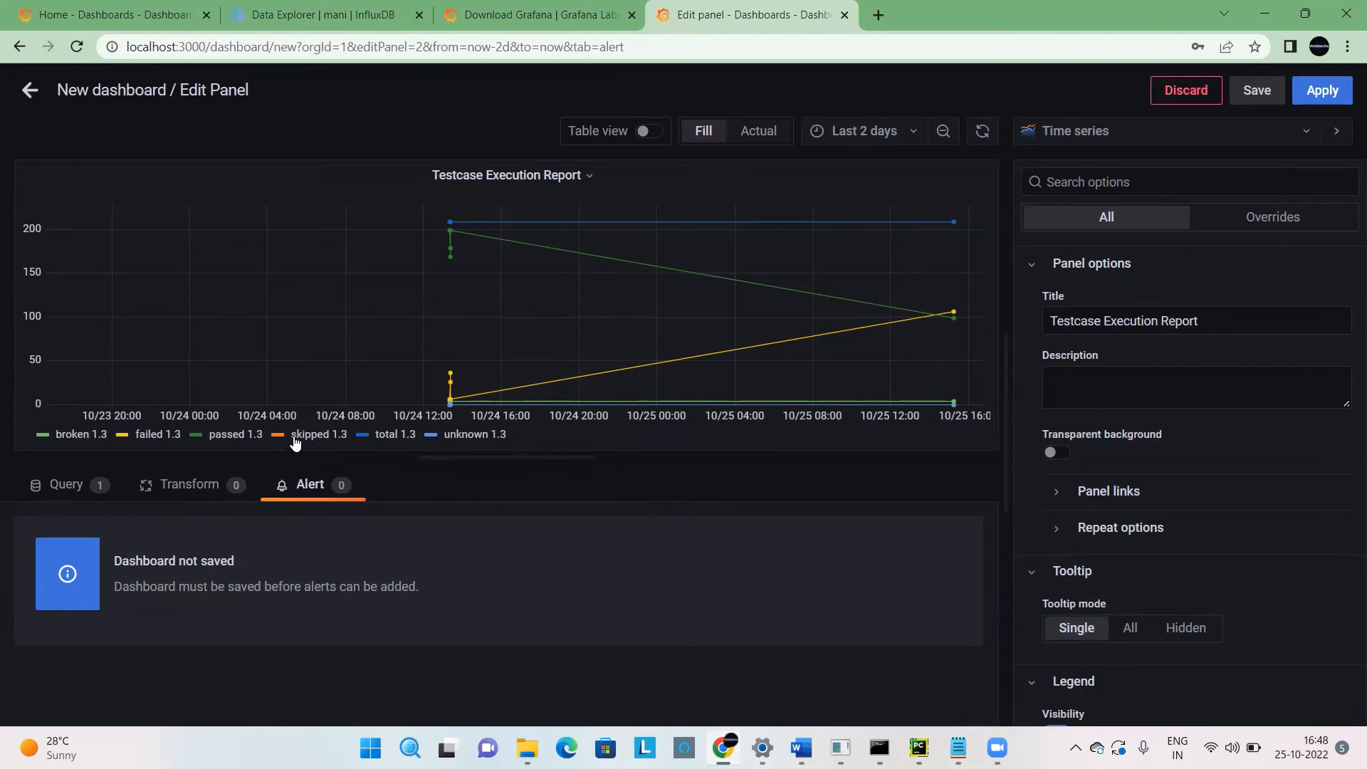
{"action": "left_click", "coordinate": [122, 436]}
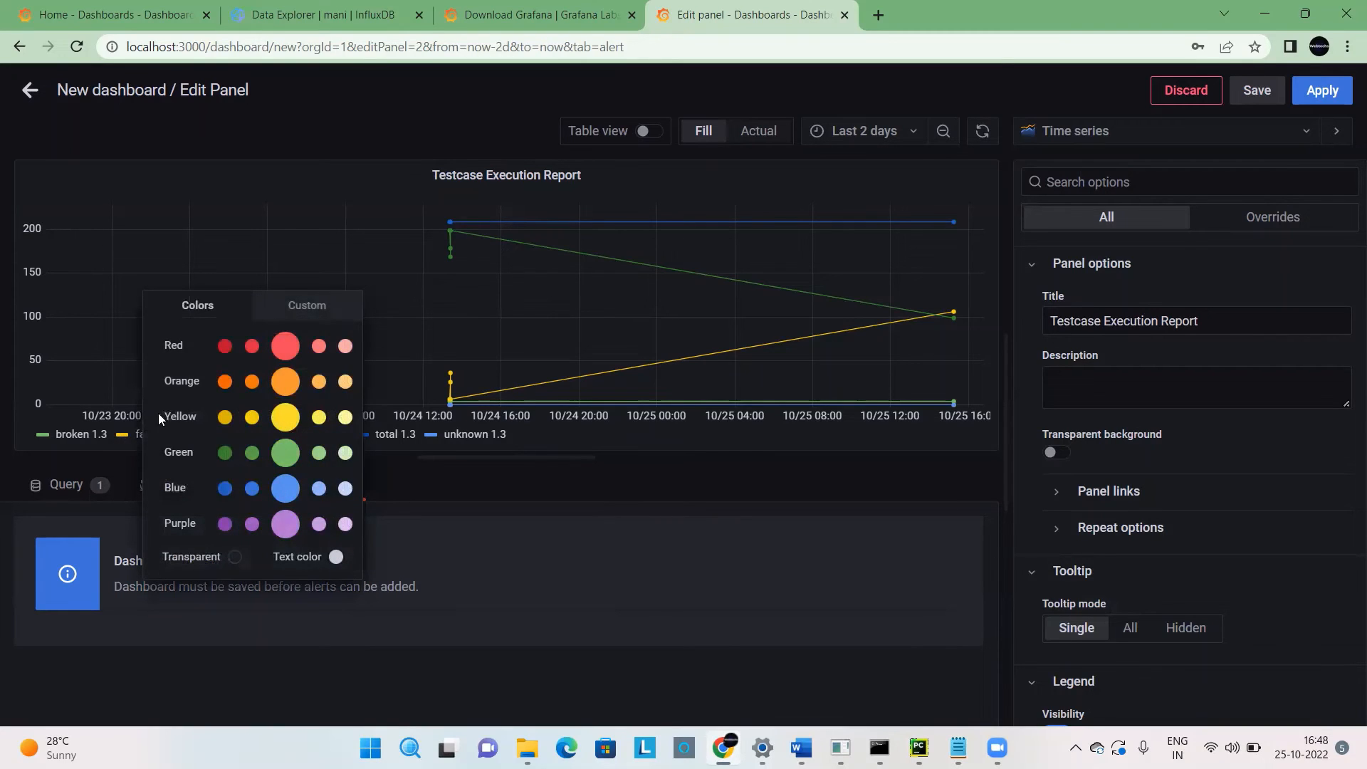
{"action": "left_click", "coordinate": [224, 346]}
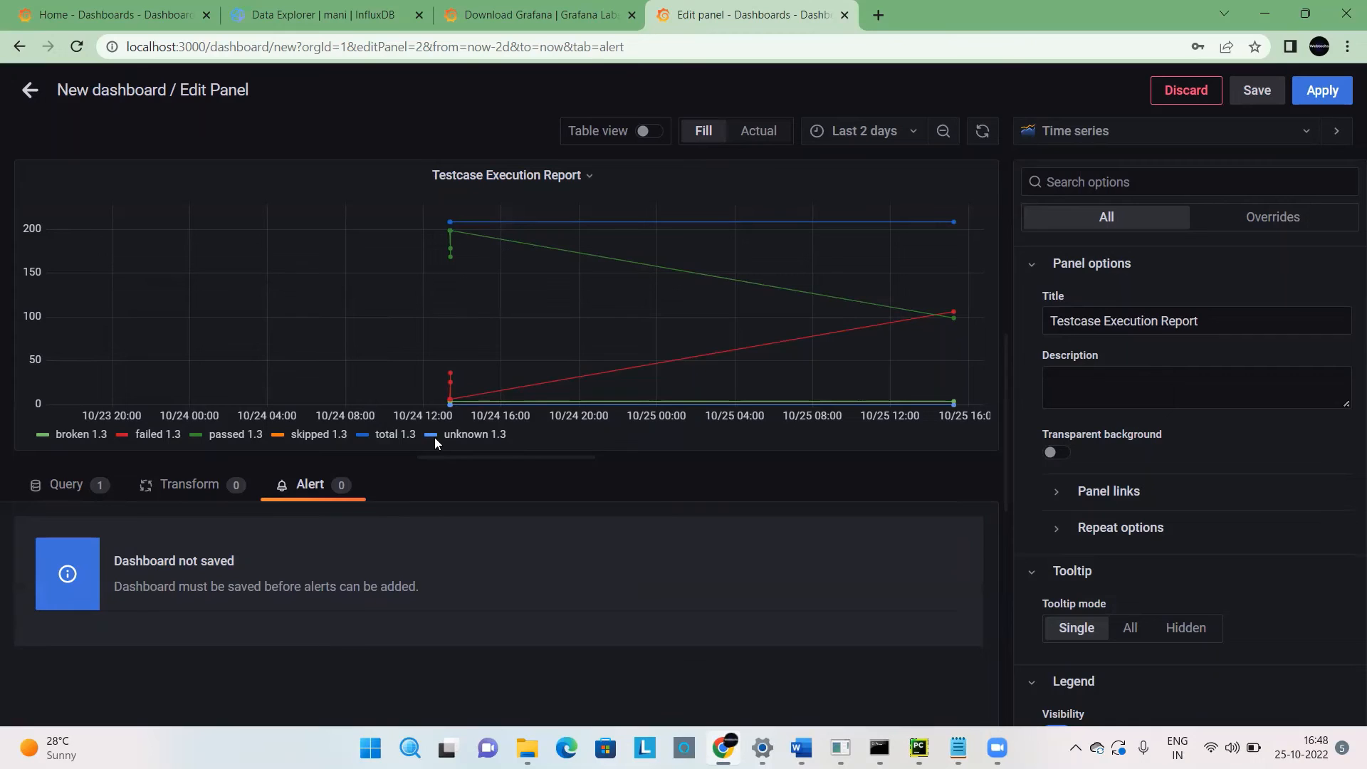
Preview the panel as a Pie chart and inspect the values of its slices.
{"action": "mouse_move", "coordinate": [472, 224]}
{"action": "left_click_drag", "start_coordinate": [1344, 278], "coordinate": [1344, 400]}
{"action": "left_click", "coordinate": [1061, 135]}
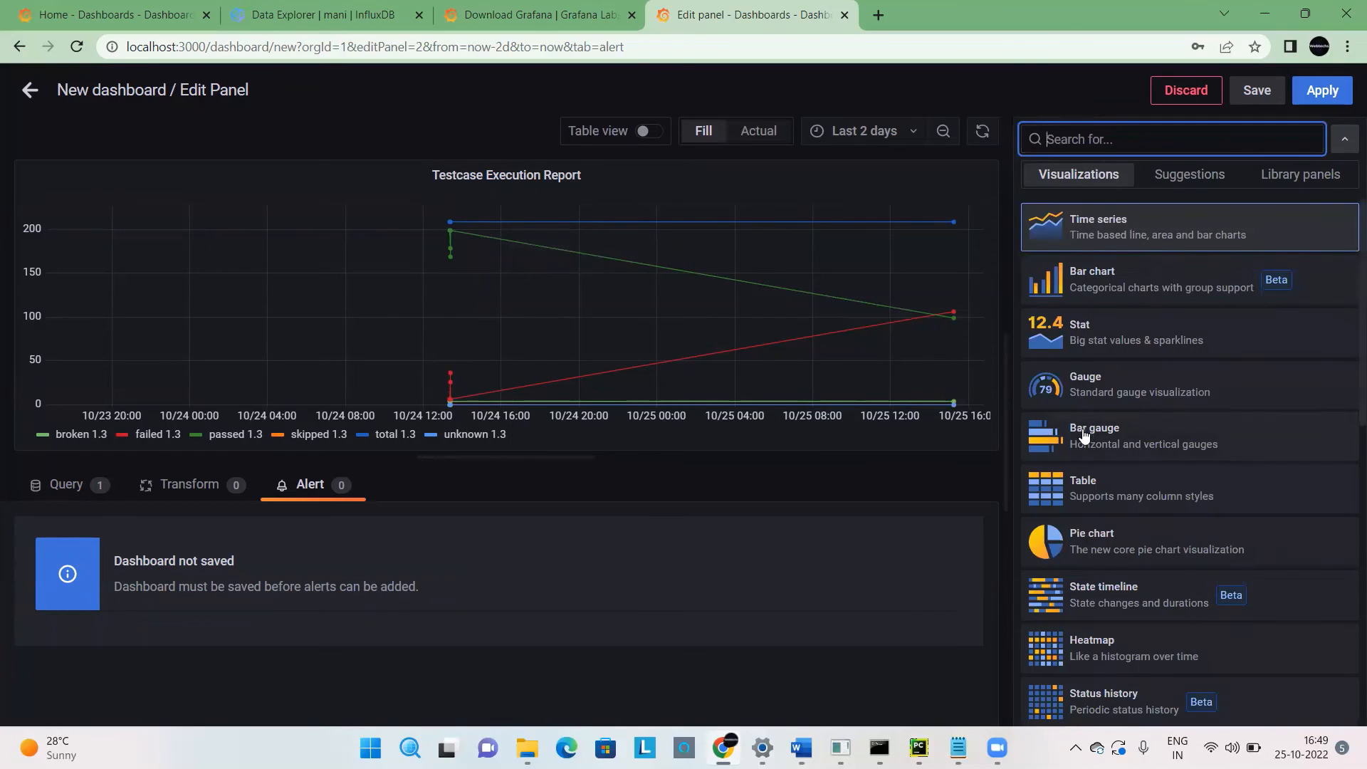
{"action": "left_click", "coordinate": [1098, 559]}
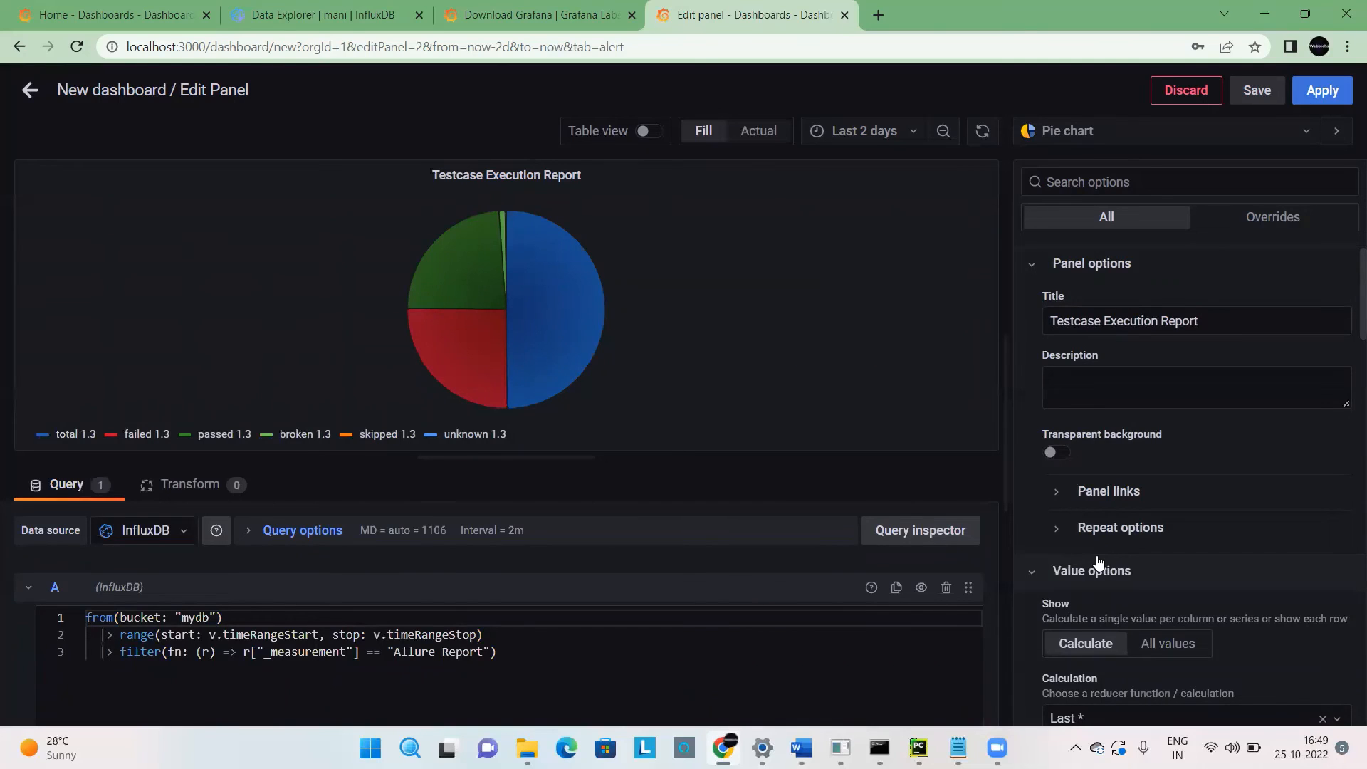
{"action": "mouse_move", "coordinate": [562, 287]}
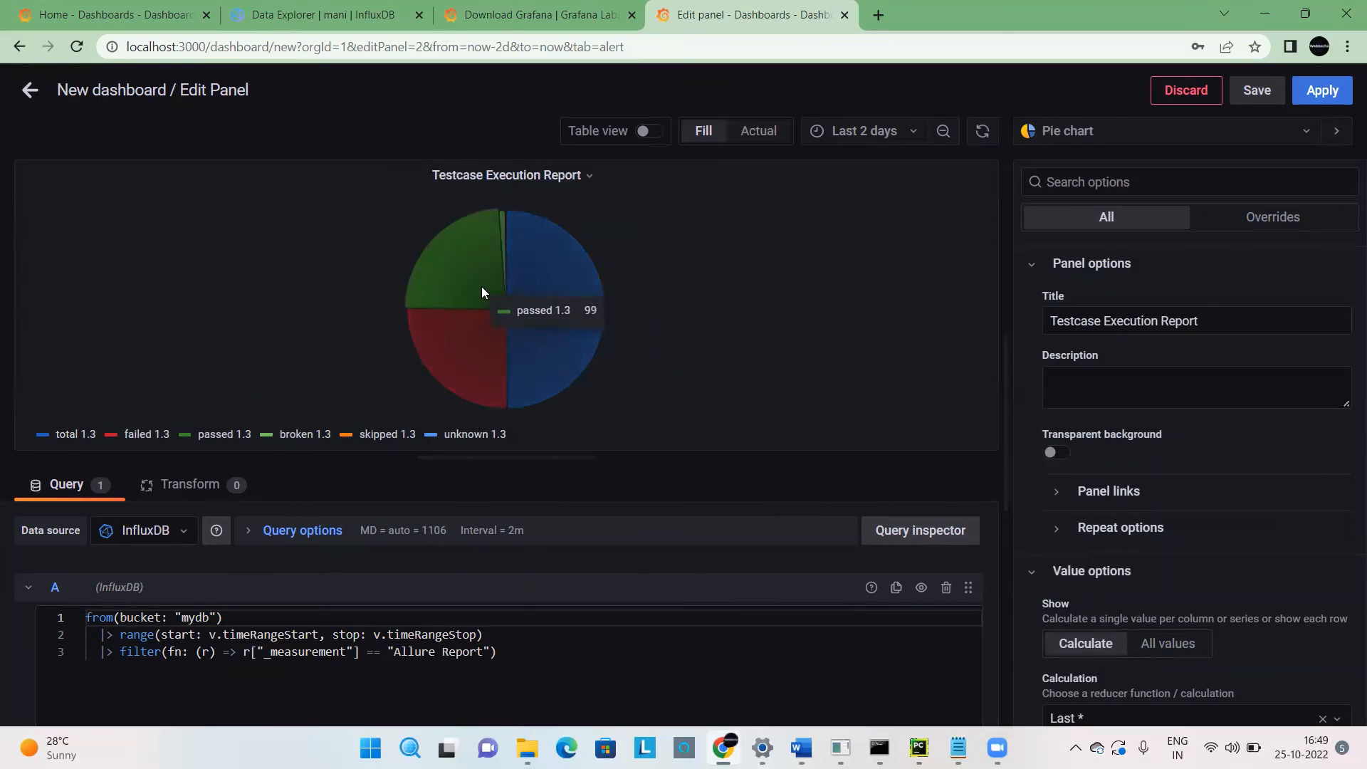
{"action": "mouse_move", "coordinate": [470, 337]}
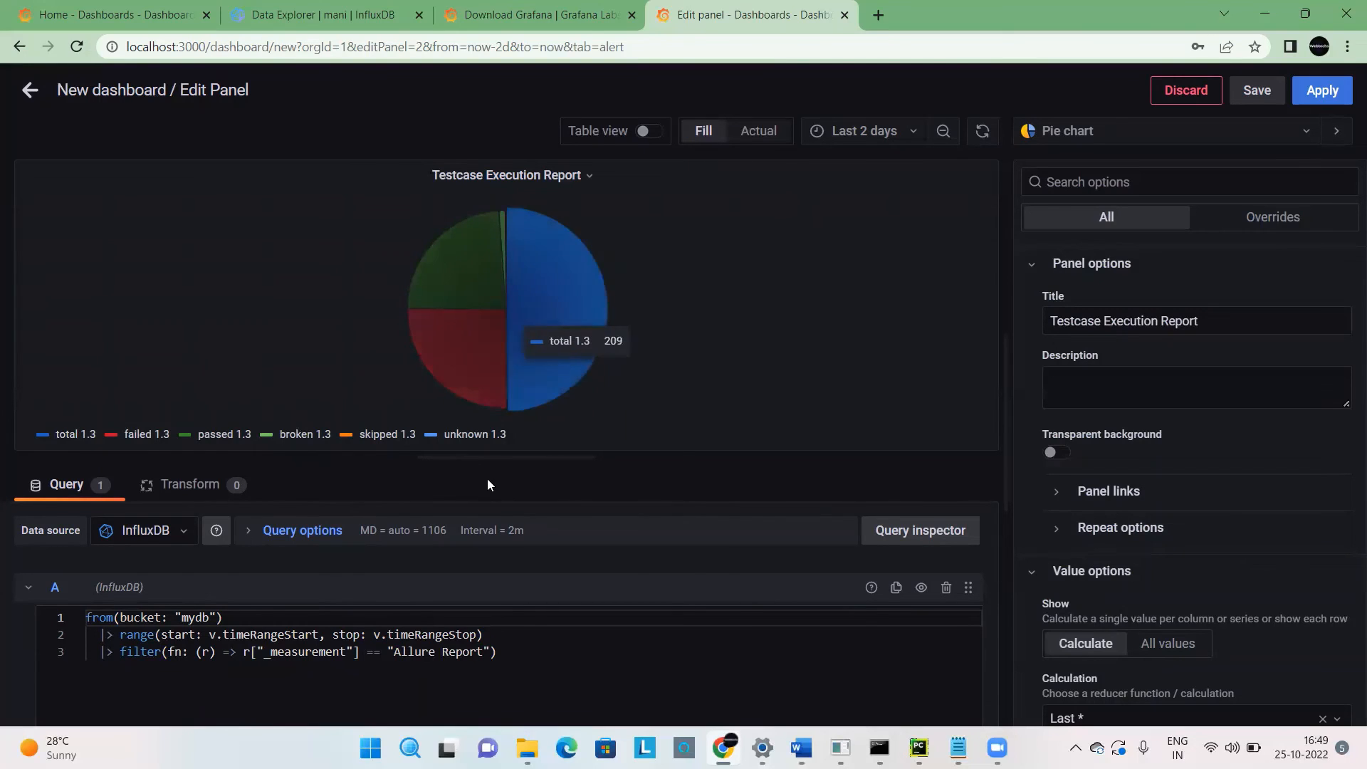
{"action": "left_click_drag", "start_coordinate": [486, 465], "coordinate": [585, 447]}
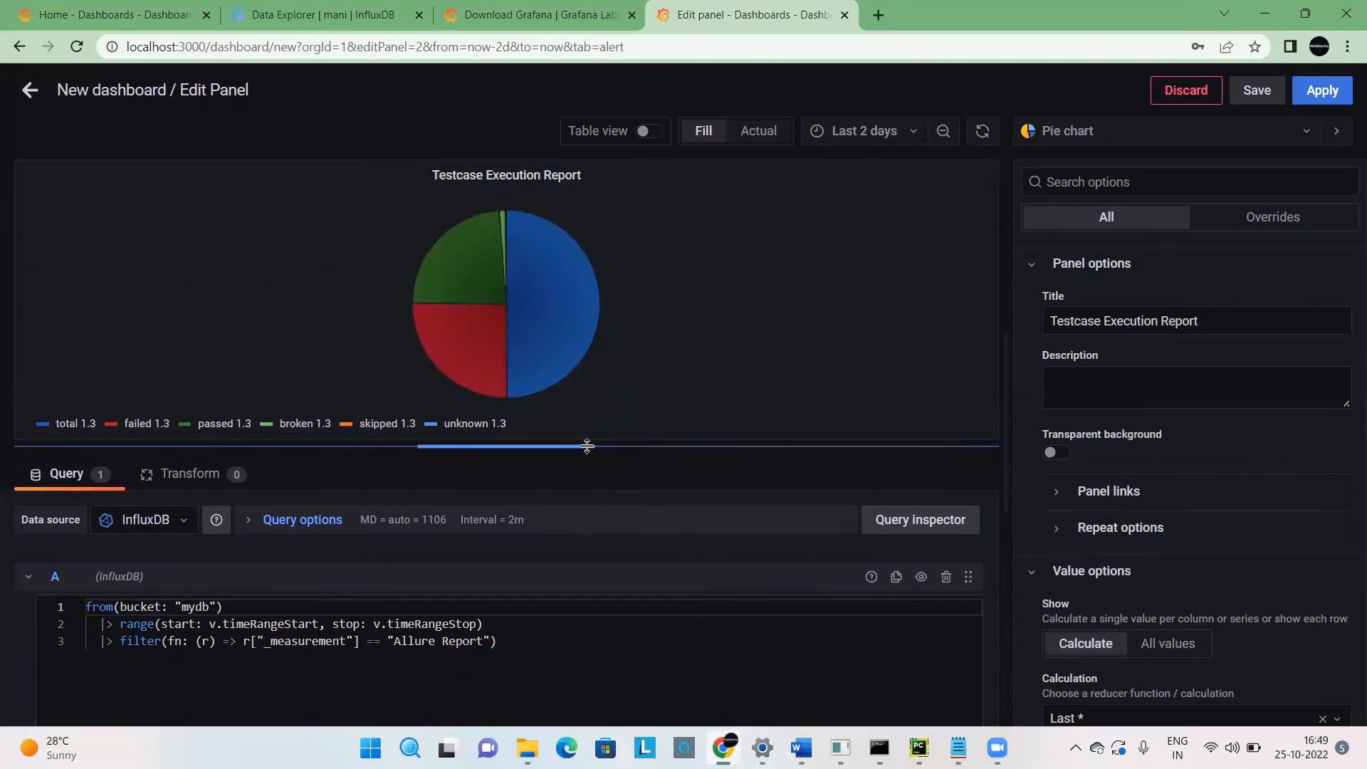
{"action": "mouse_move", "coordinate": [496, 291]}
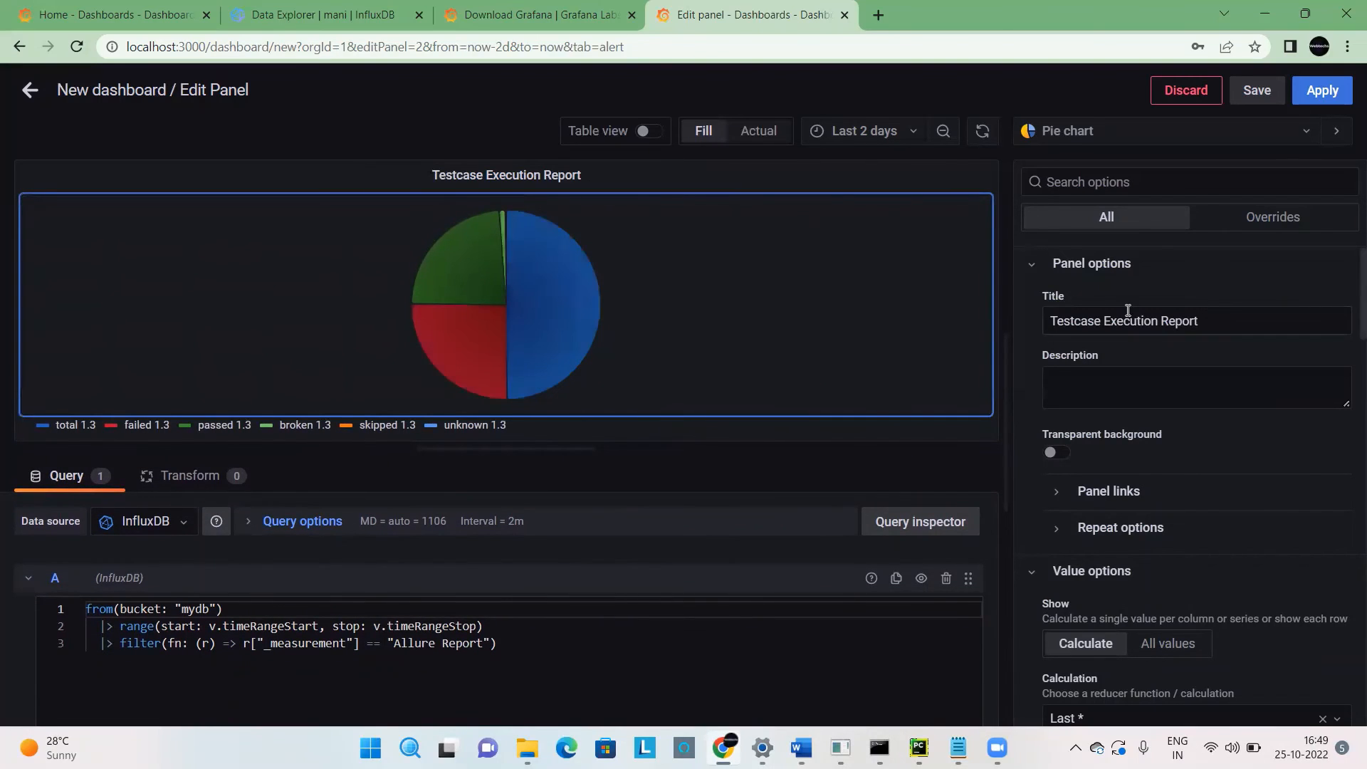
Preview the recolored panel as a Bar chart and return it to the Time series visualization.
{"action": "left_click", "coordinate": [1064, 135]}
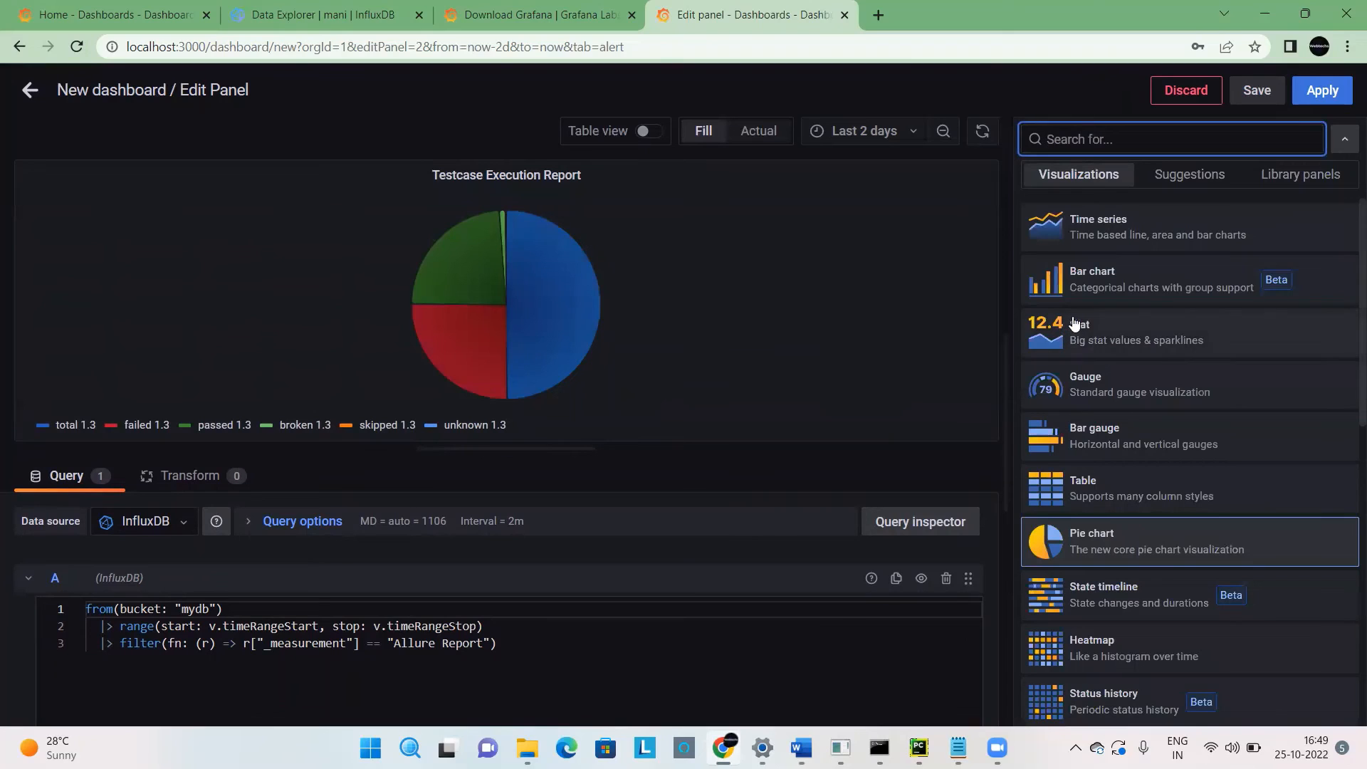
{"action": "left_click", "coordinate": [1075, 305]}
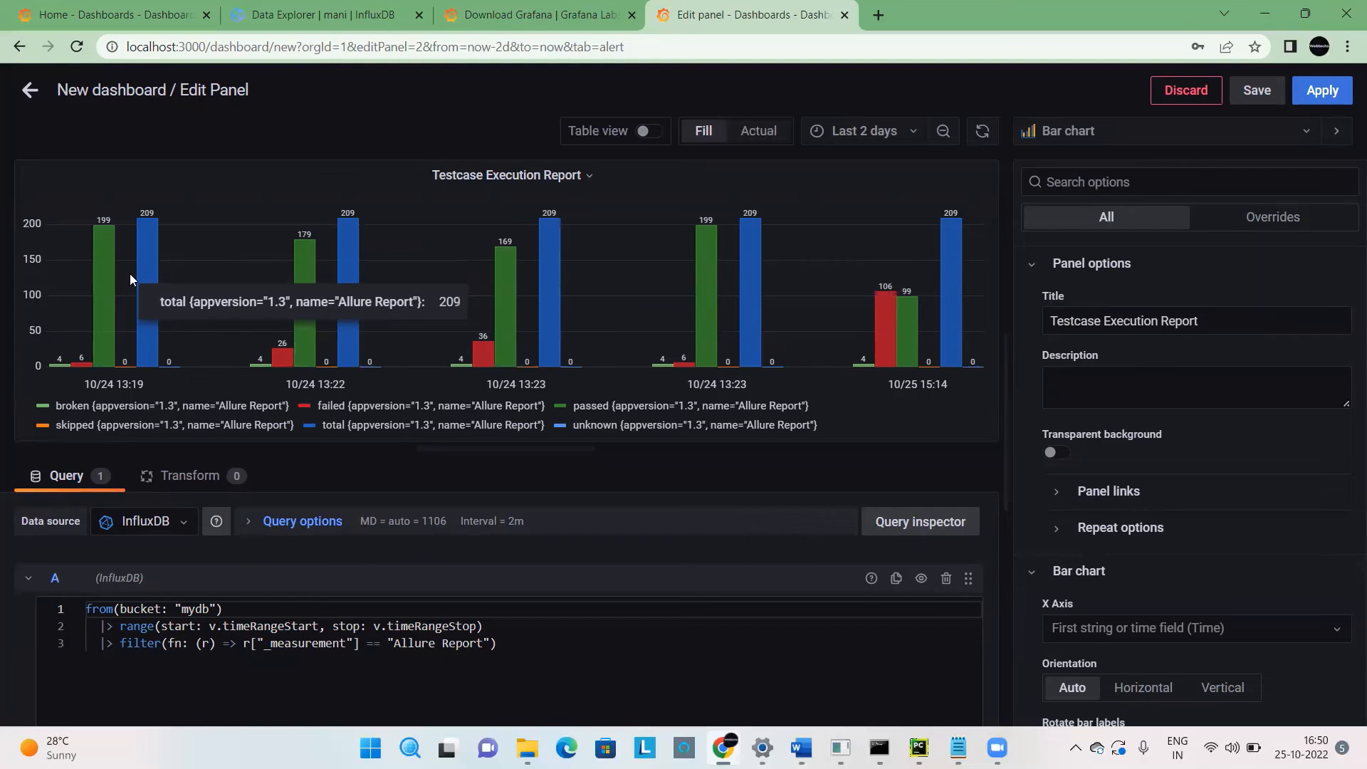
{"action": "left_click", "coordinate": [1068, 131]}
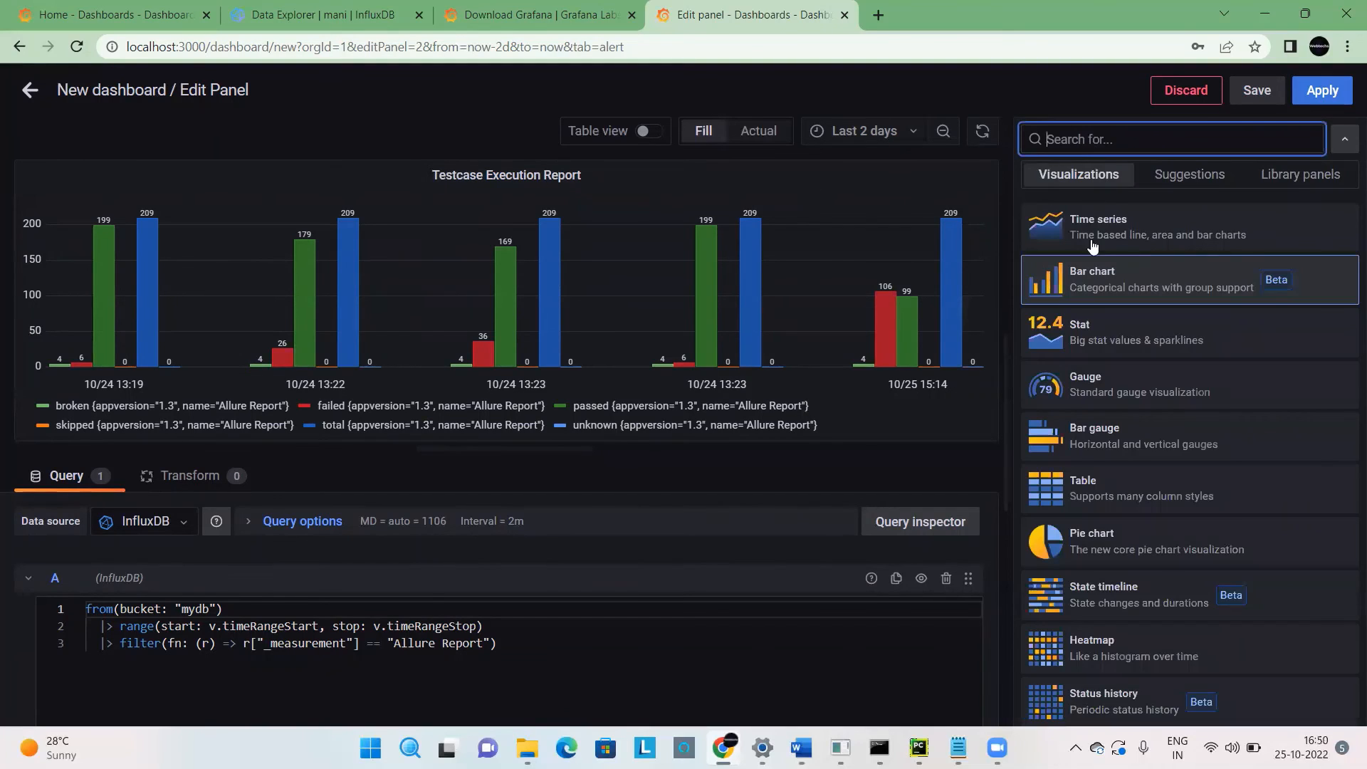
{"action": "left_click", "coordinate": [1093, 242]}
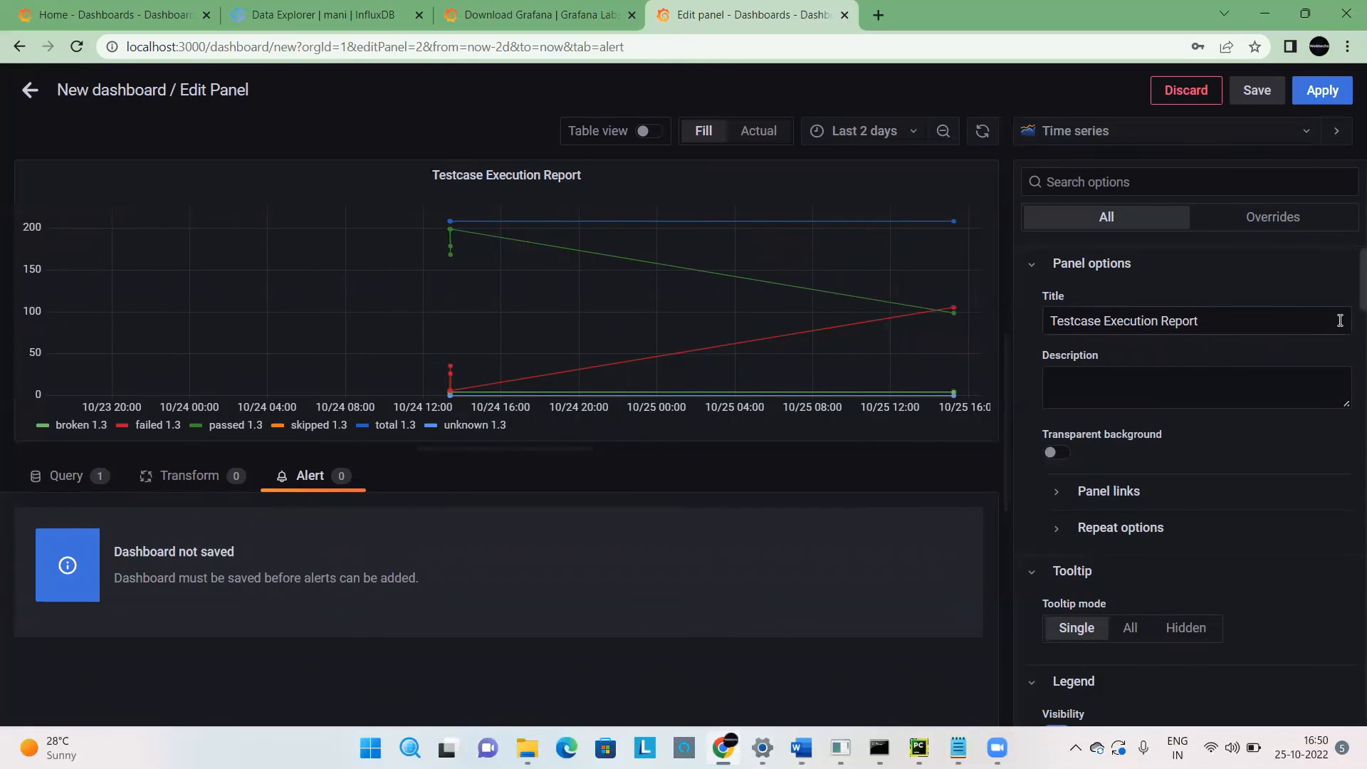
Add a Graph styles Fill opacity property to the passed 1.3 override and set it to 14.
{"action": "scroll", "coordinate": [1344, 295], "scroll_direction": "down", "scroll_amount": 5}
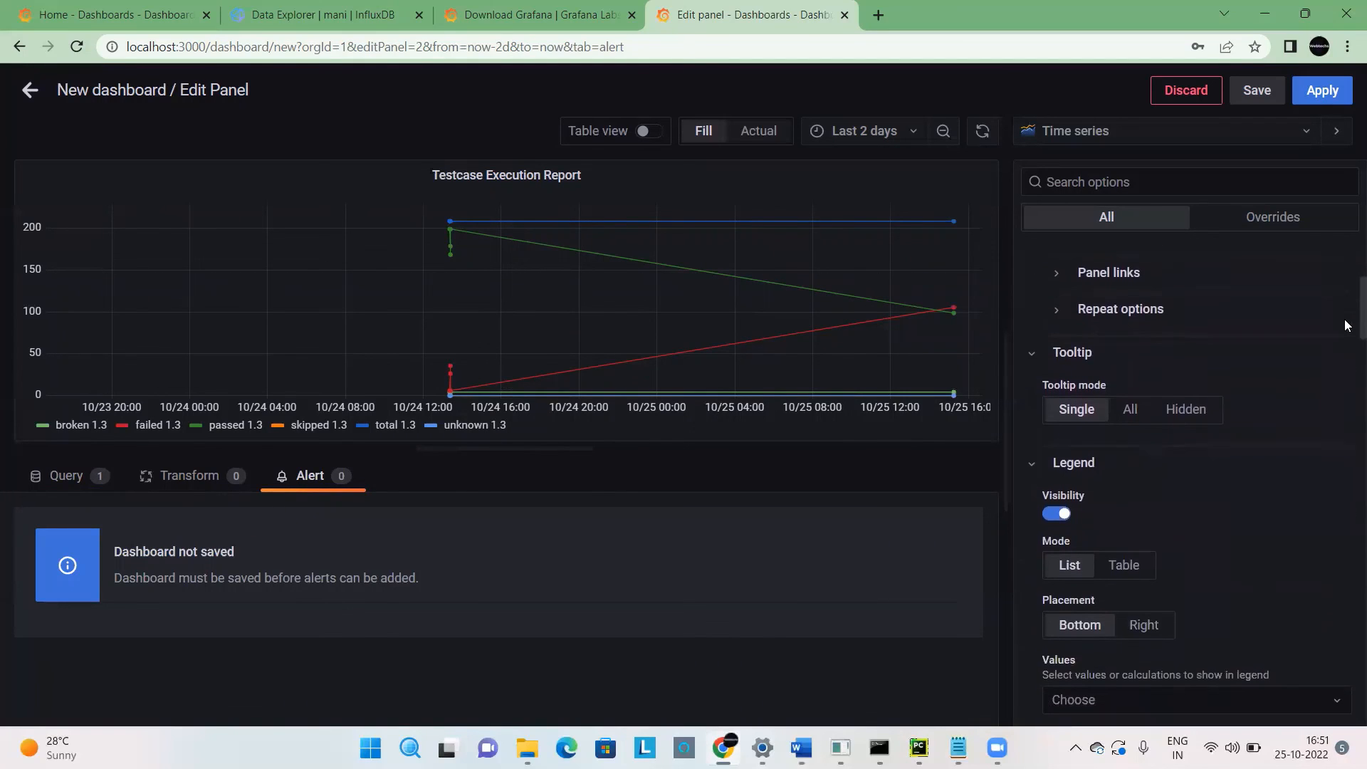
{"action": "scroll", "coordinate": [1344, 338], "scroll_direction": "down", "scroll_amount": 10}
{"action": "left_click", "coordinate": [1132, 545]}
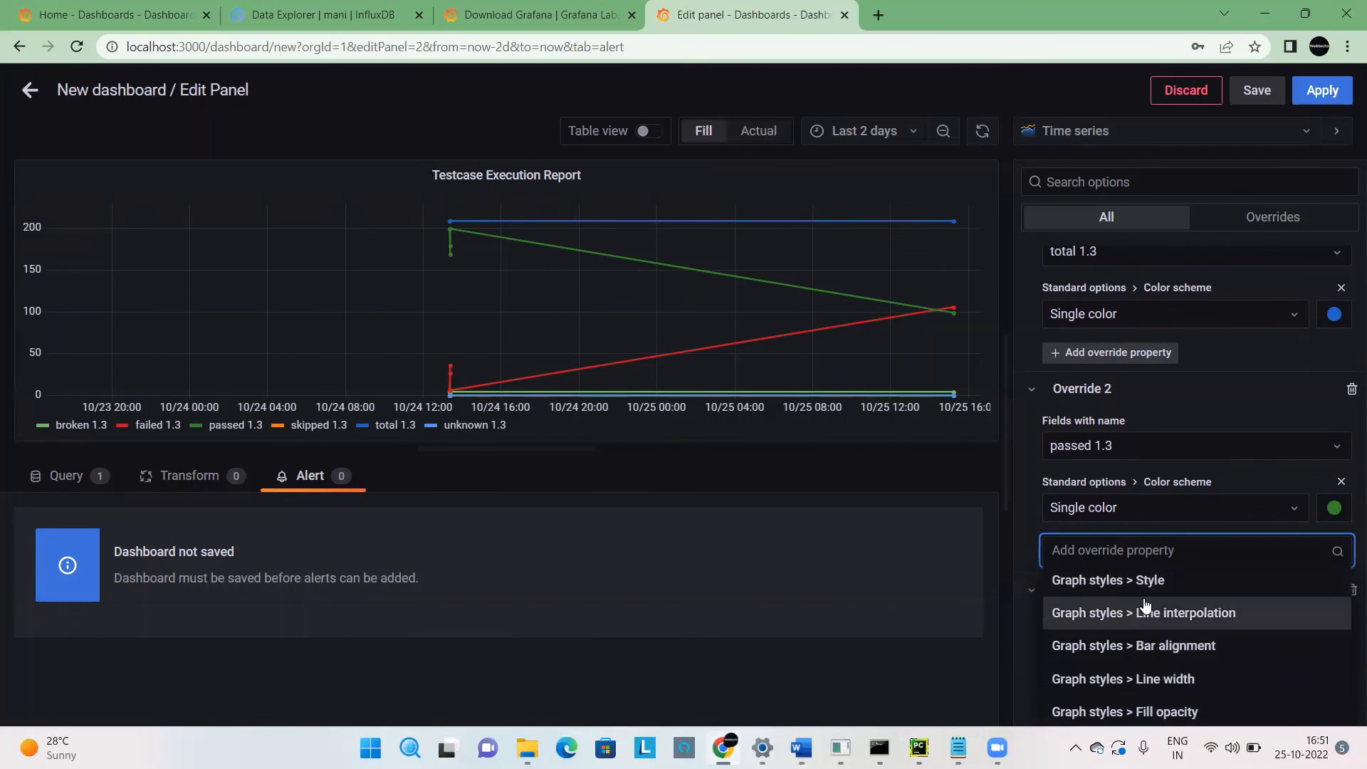
{"action": "left_click", "coordinate": [1177, 708]}
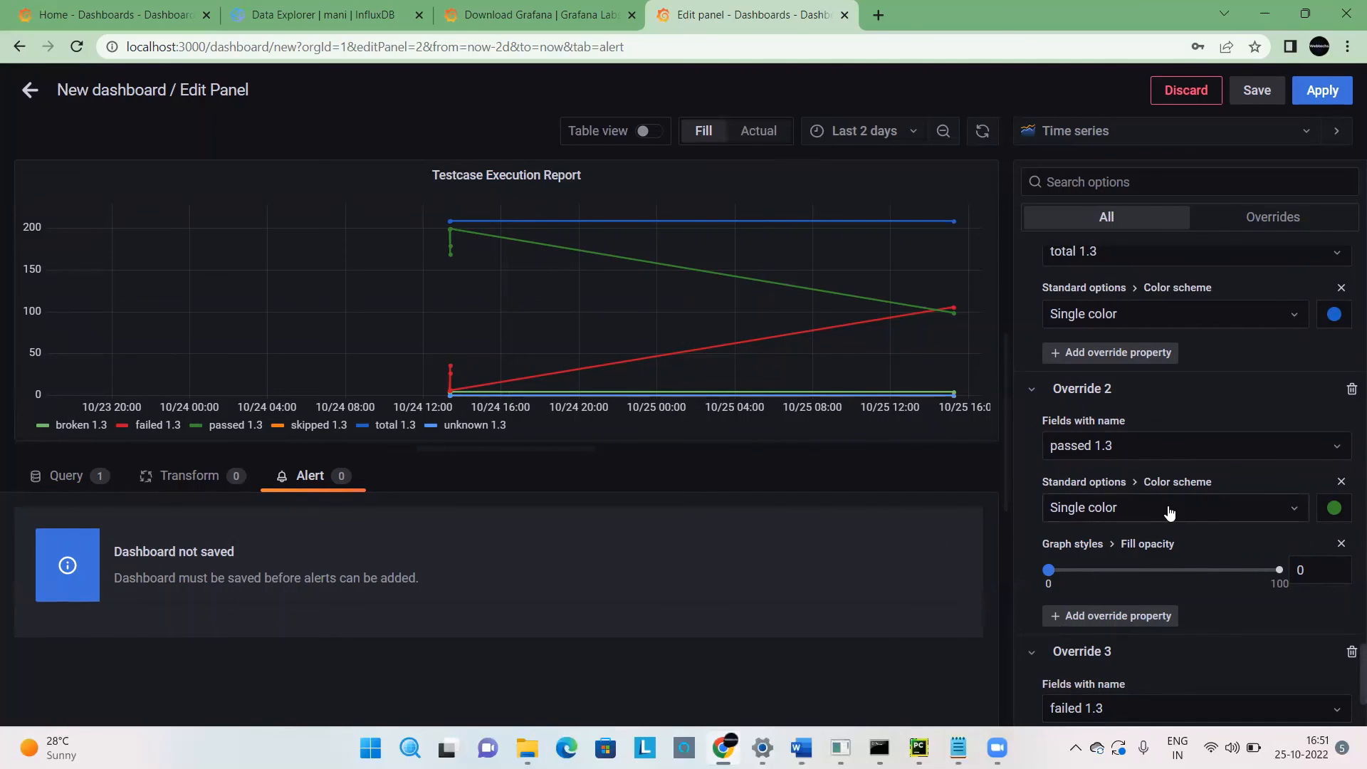
{"action": "left_click", "coordinate": [1066, 570]}
{"action": "left_click", "coordinate": [1082, 573]}
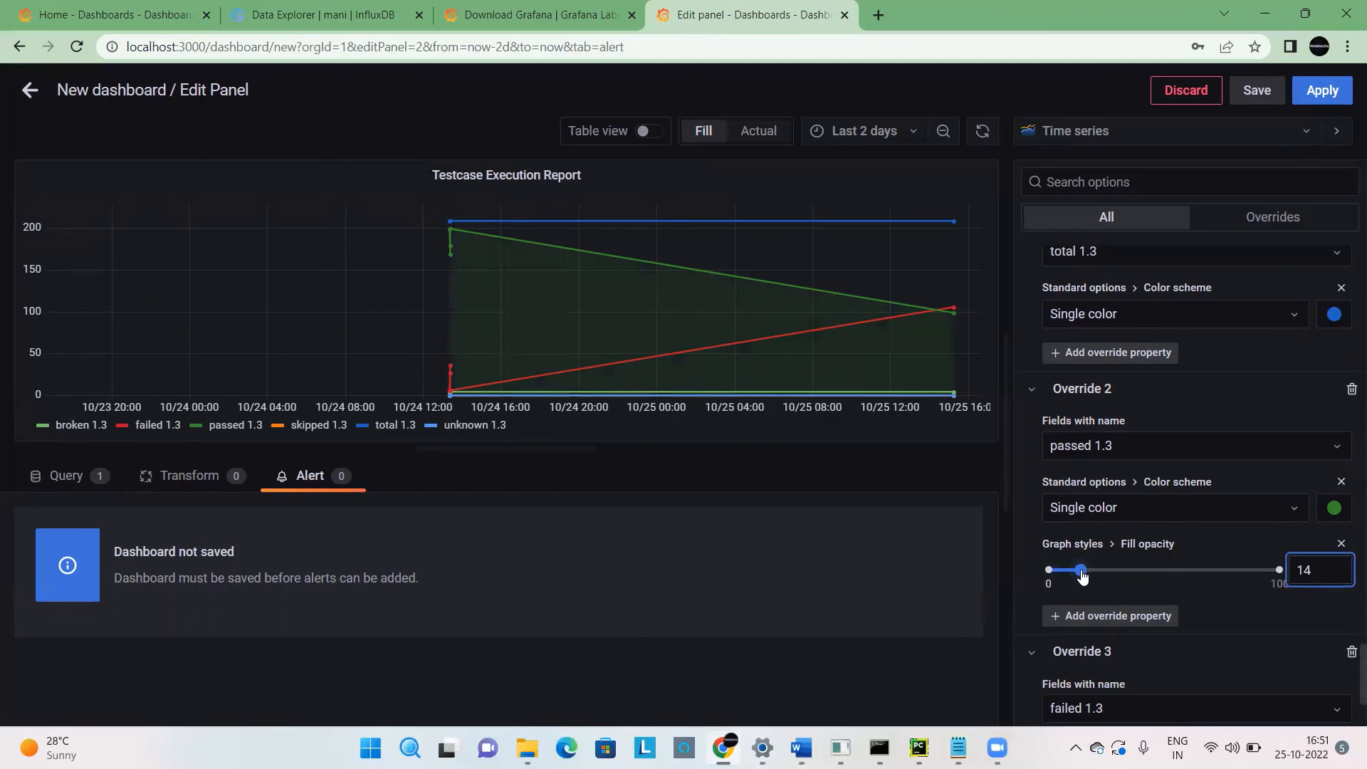